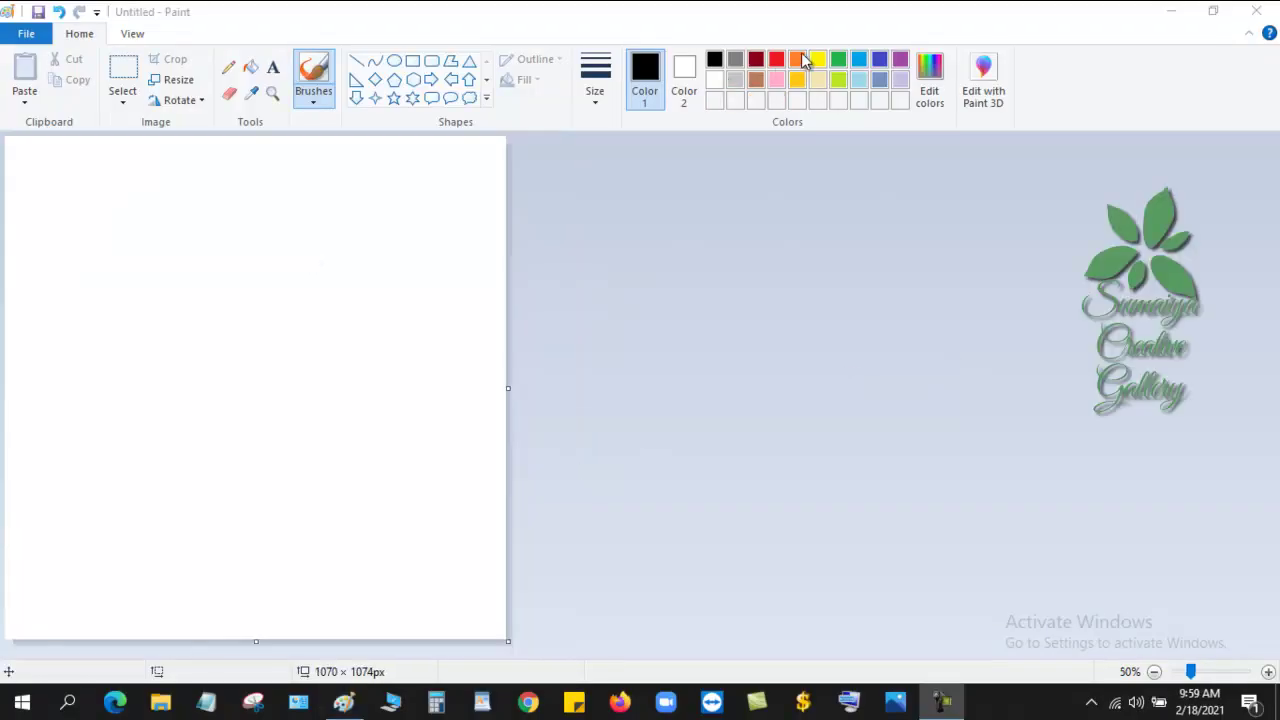
Step: Mix custom brown and light orange colours in Edit colors
left_click(797, 59)
left_click(928, 66)
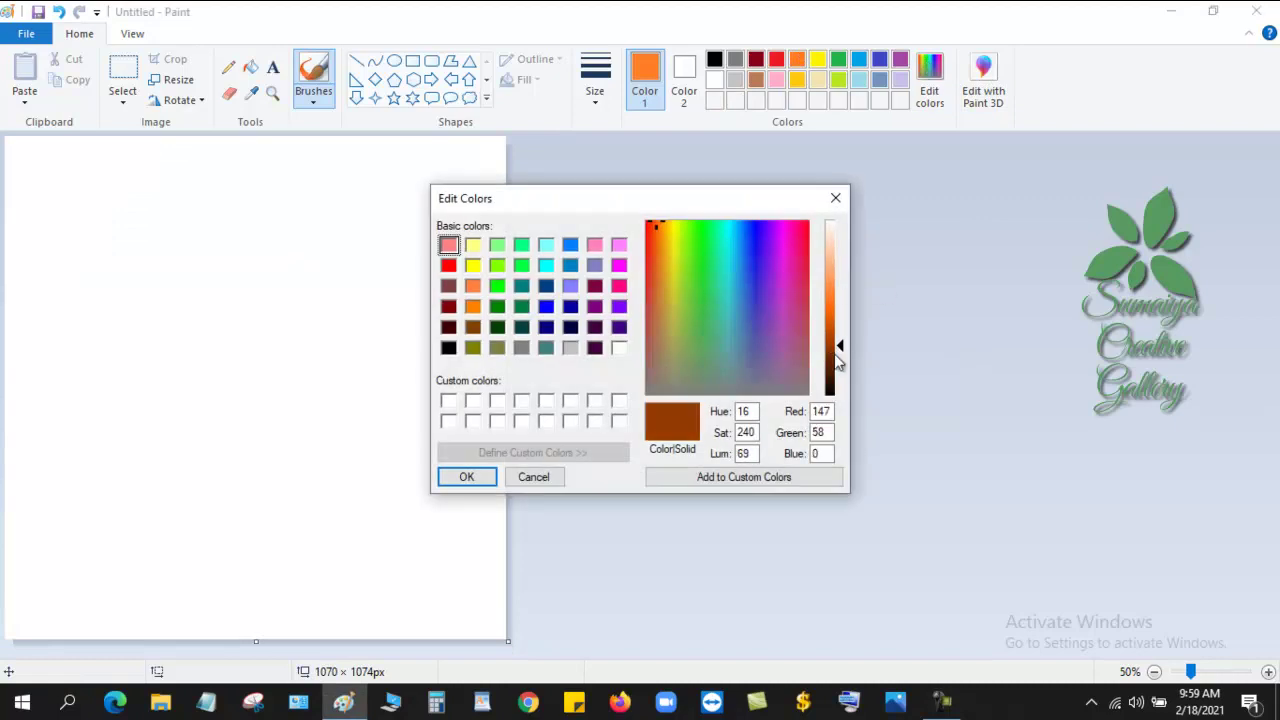
key("Return")
left_click(928, 66)
key("Return")
Step: Draw a red diagonal at the top-left and a brown diagonal across the canvas
left_click(776, 59)
left_click(356, 61)
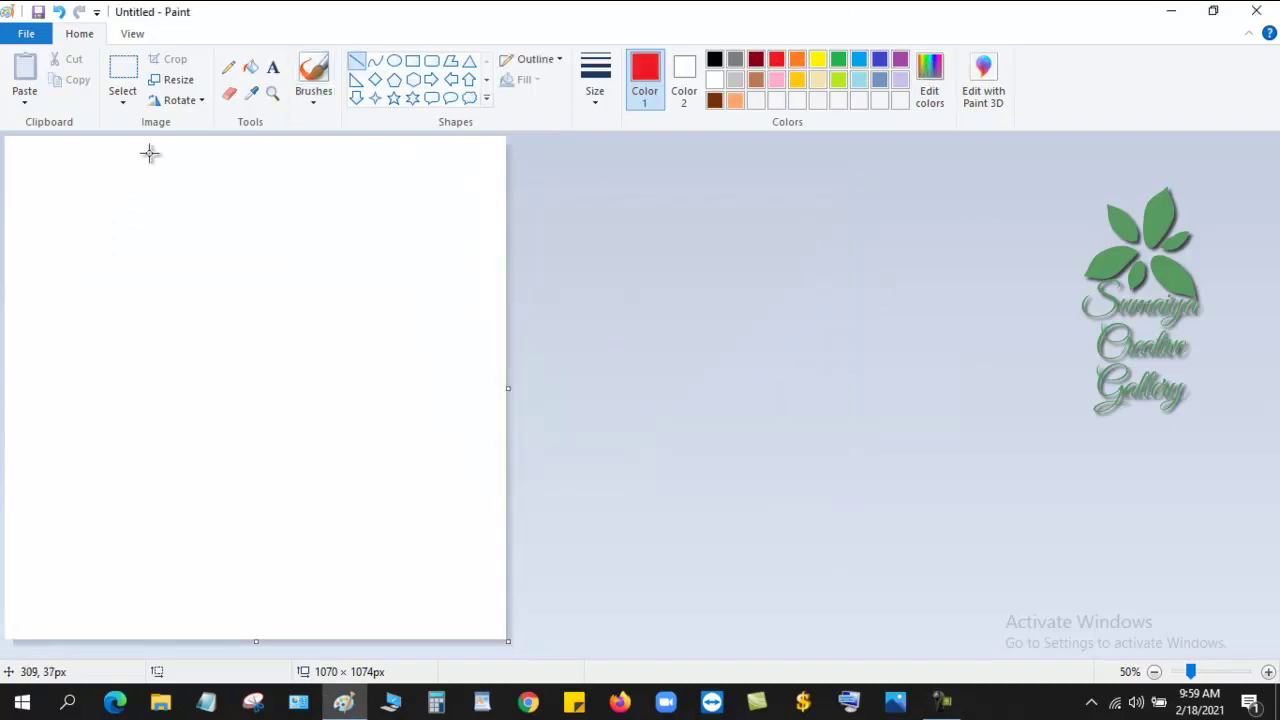
mouse_move(152, 149)
left_mouse_down()
mouse_move(4, 346)
mouse_move(191, 123)
left_mouse_up()
left_click(714, 100)
mouse_move(311, 136)
left_mouse_down()
mouse_move(31, 403)
mouse_move(4, 506)
left_mouse_up()
Step: Mix a lighter orange and draw orange and peach diagonal lines below the brown one
left_click(929, 80)
left_click(835, 343)
left_click_drag(835, 343, 835, 329)
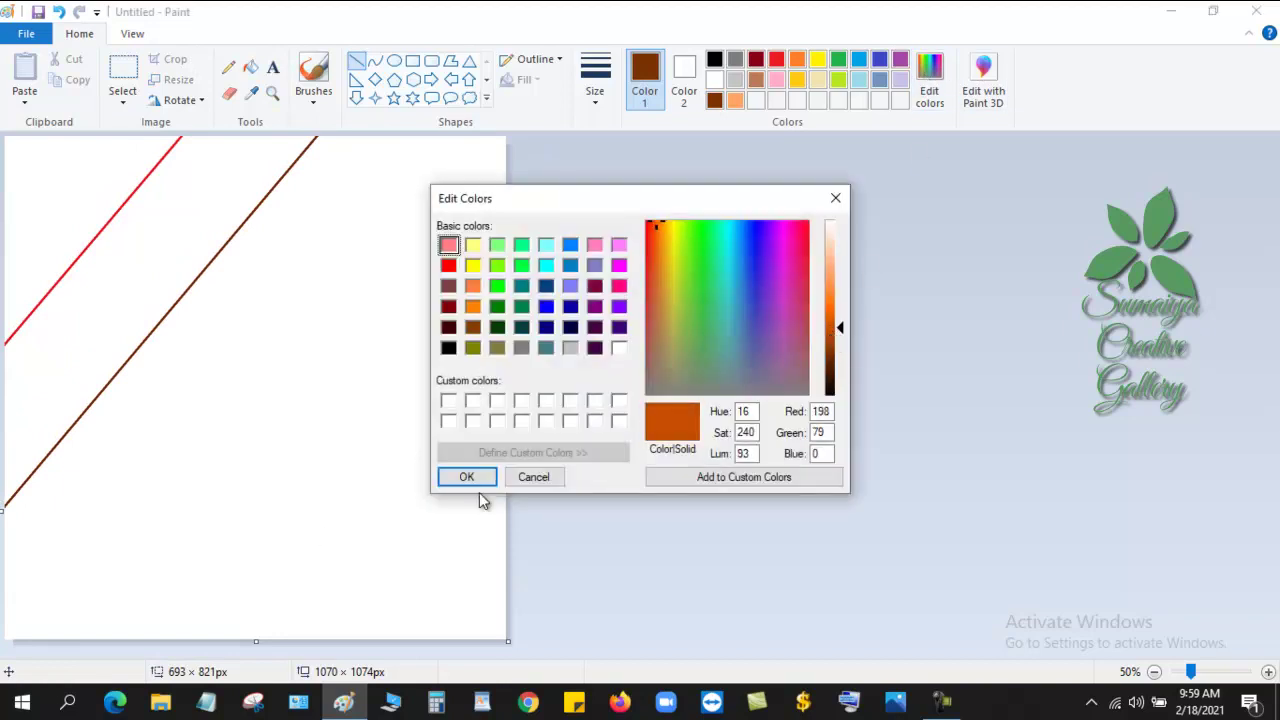
left_click(477, 481)
mouse_move(436, 138)
left_mouse_down()
mouse_move(20, 640)
mouse_move(42, 640)
mouse_move(467, 136)
left_mouse_up()
left_click(735, 100)
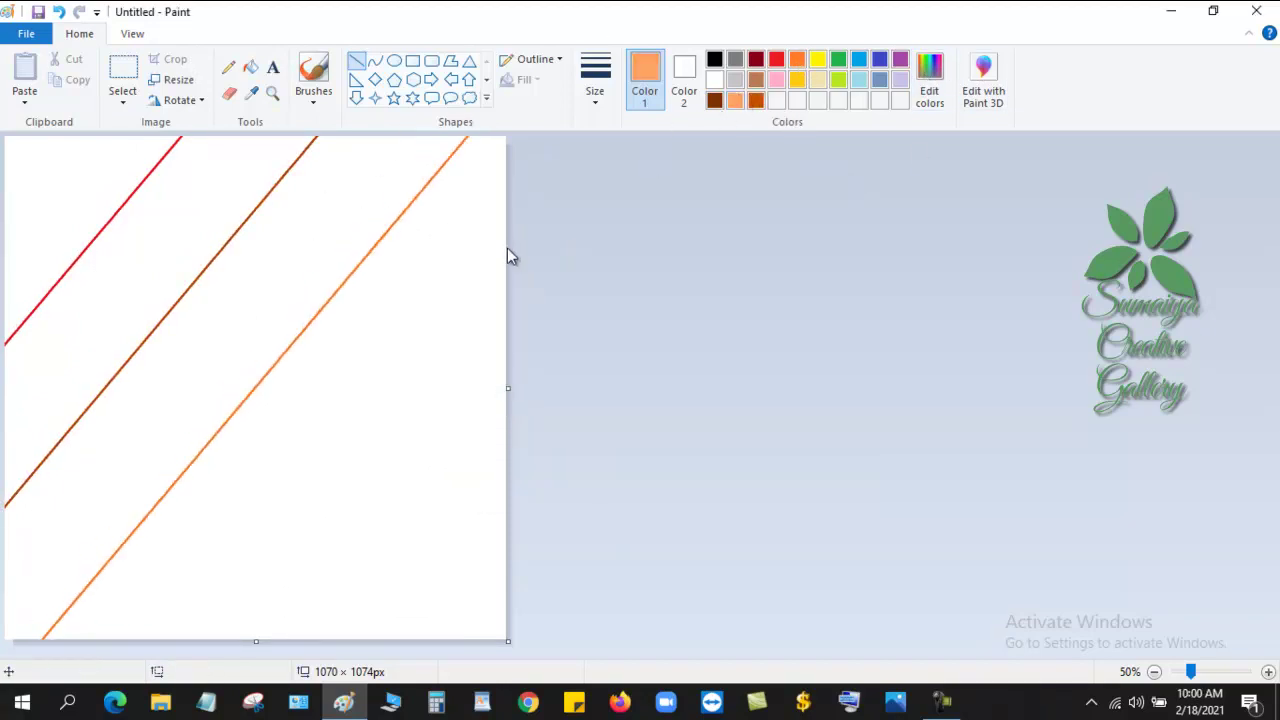
left_click_drag(503, 264, 136, 640)
left_click_drag(503, 268, 506, 210)
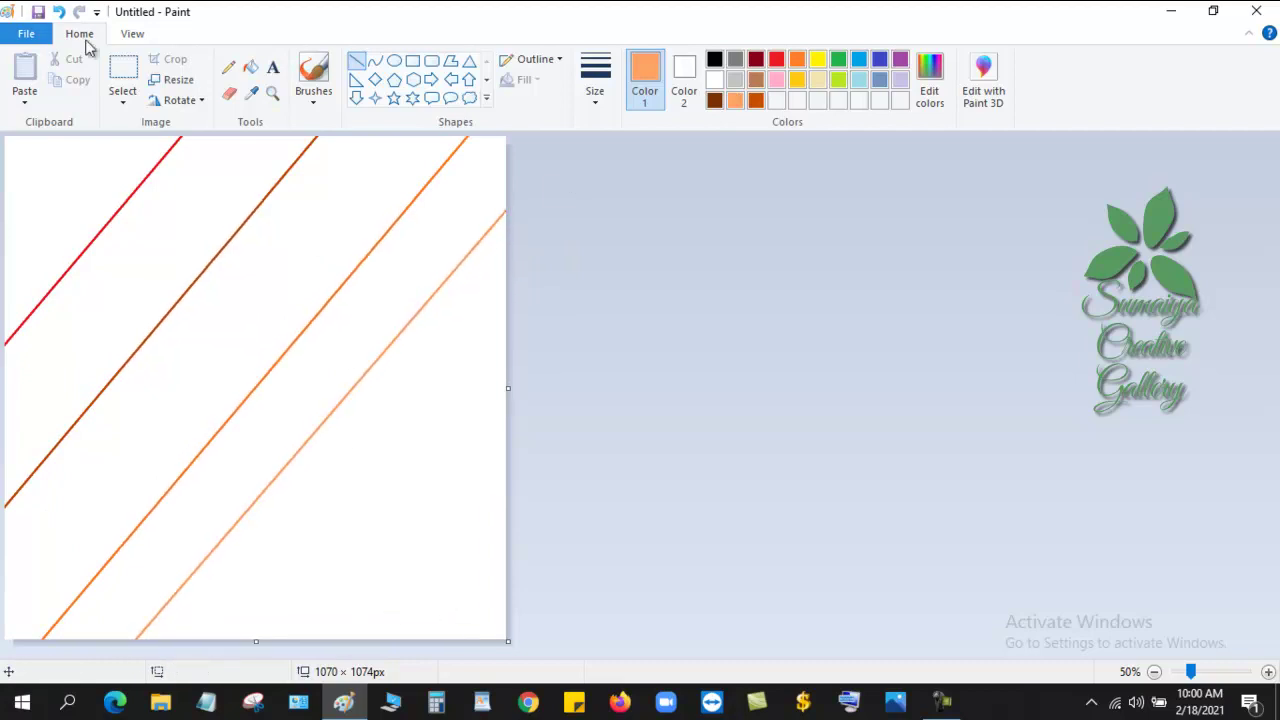
Step: Fill the bands red, dark orange, orange and yellow, recolouring the peach band yellow
left_click(776, 59)
left_click(250, 67)
left_click(60, 200)
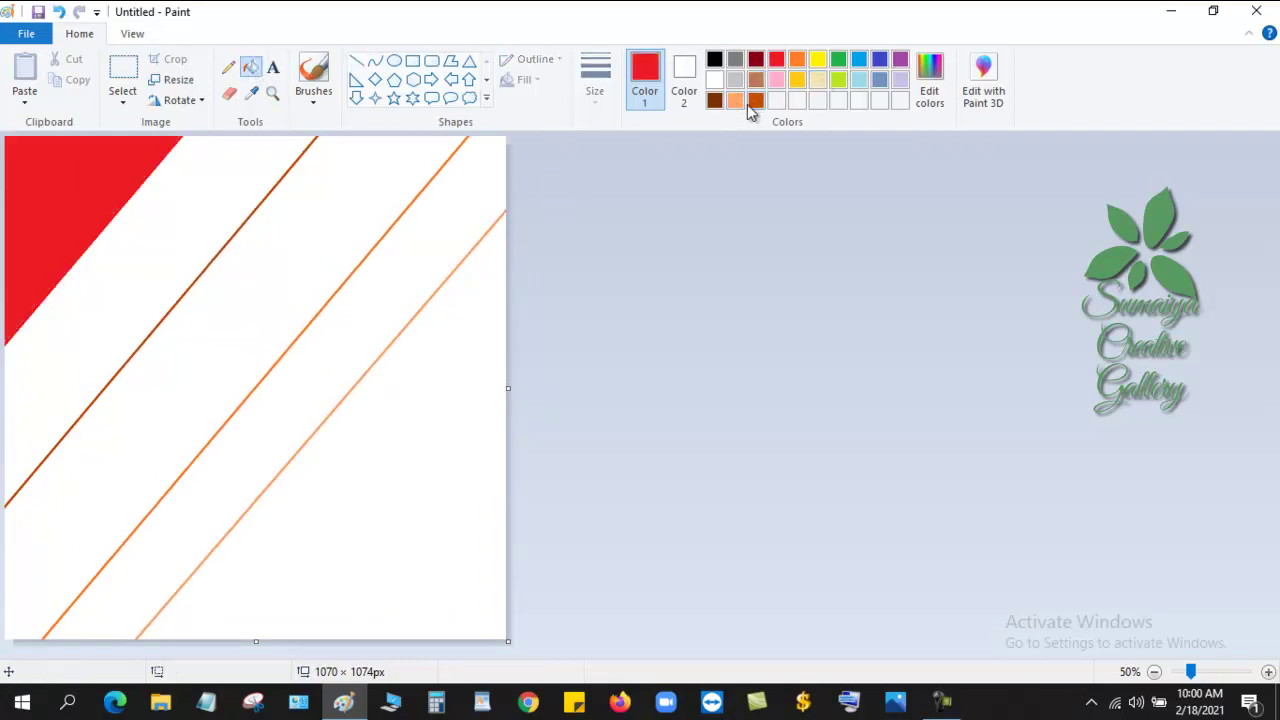
left_click(755, 100)
left_click(200, 210)
left_click(797, 59)
left_click(320, 230)
left_click(735, 100)
left_click(400, 260)
left_click(818, 59)
left_click(434, 391)
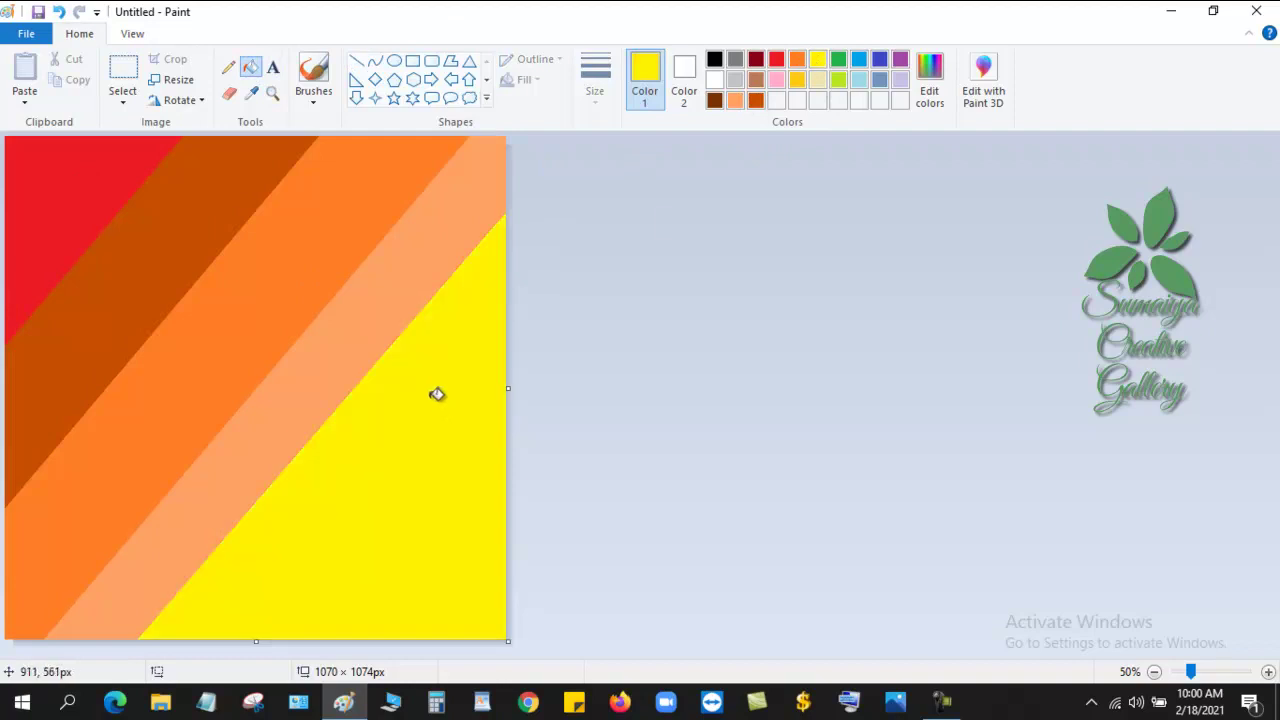
left_click(357, 349)
Step: Set Resize to pixels with width and height proportions unlinked
left_click(172, 79)
left_click(68, 253)
left_click(205, 148)
Step: Squeeze the image to 1 × 545 pixels
double_click(208, 218)
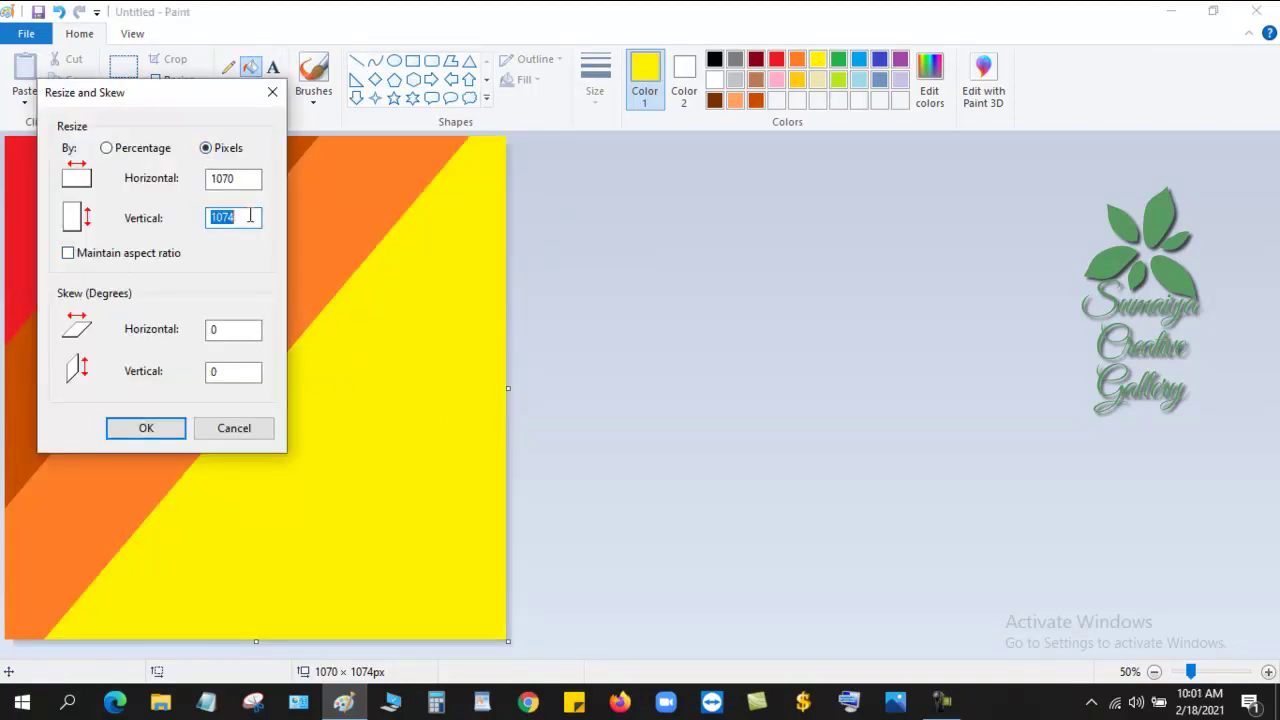
type("545")
key("Tab")
type("1")
left_click(146, 428)
left_click(165, 79)
Step: Stretch the image to 10 pixels wide, then to 100 × 545 pixels
left_click(205, 148)
type("10")
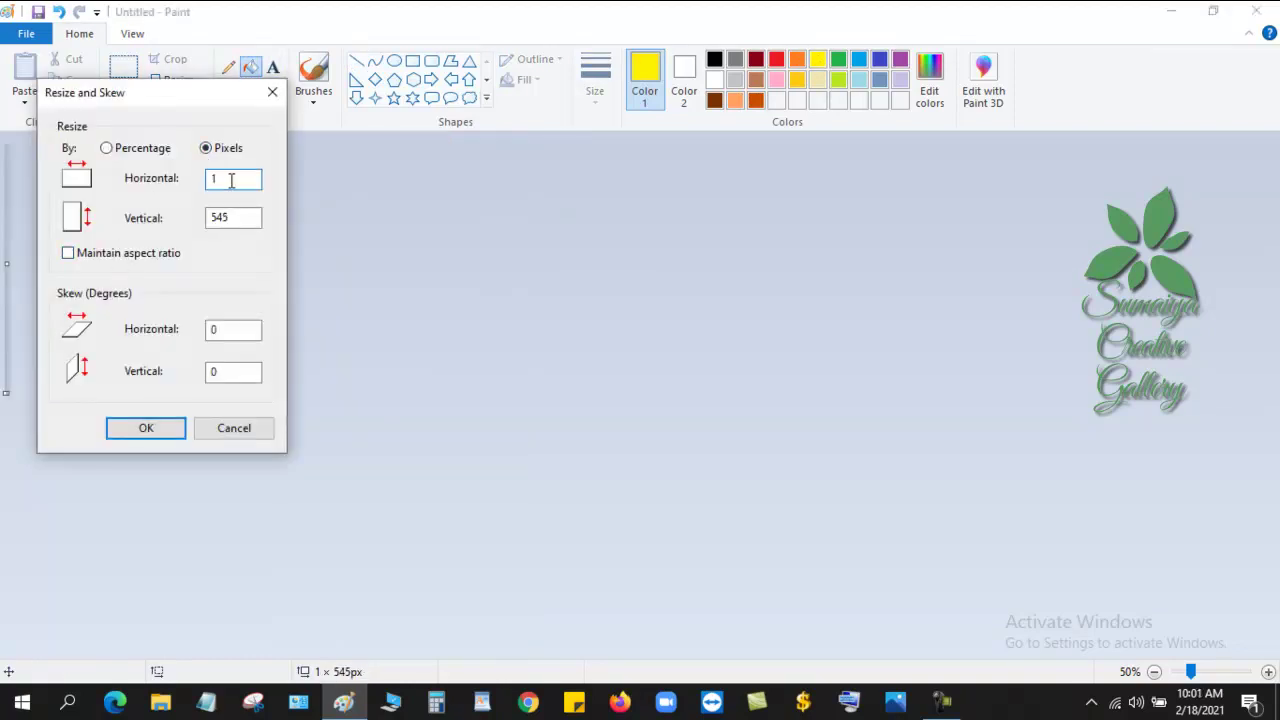
key("Return")
left_click(165, 79)
left_click(205, 148)
type("100")
key("Return")
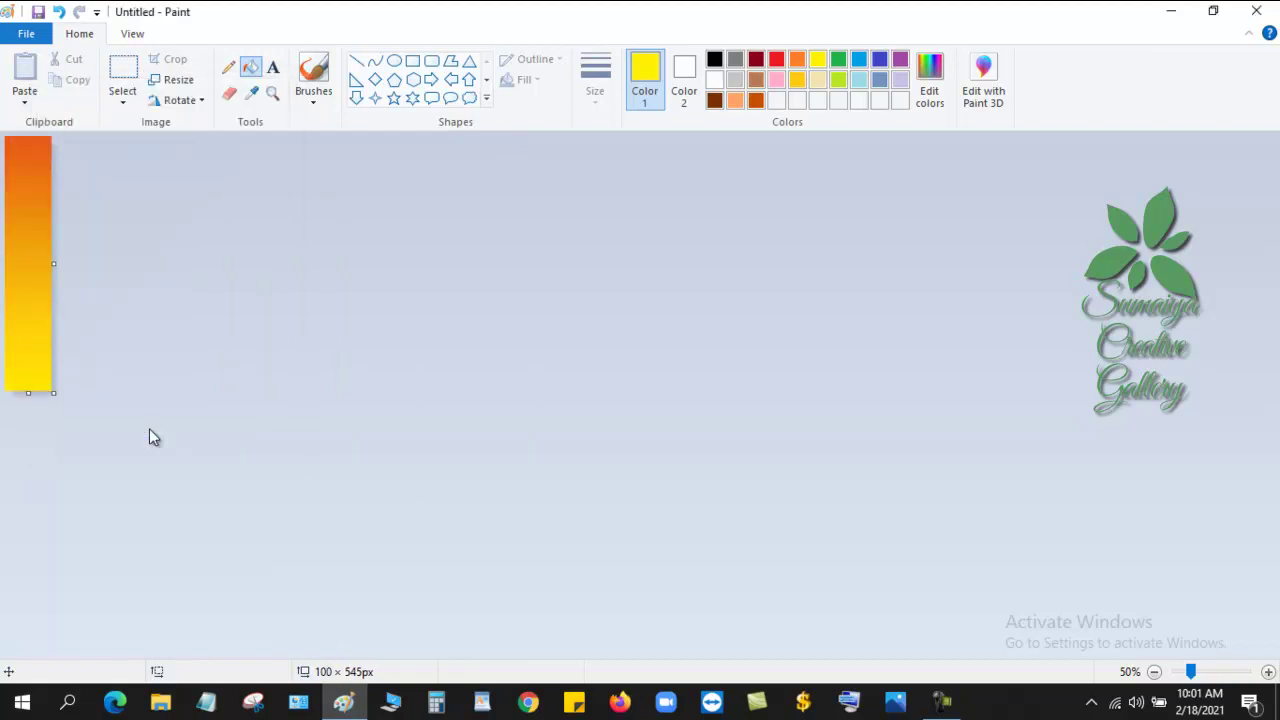
Step: Resize the image to 500 × 545 pixels with aspect ratio unlocked
left_click(165, 79)
left_click(205, 148)
type("500")
double_click(208, 218)
type("545")
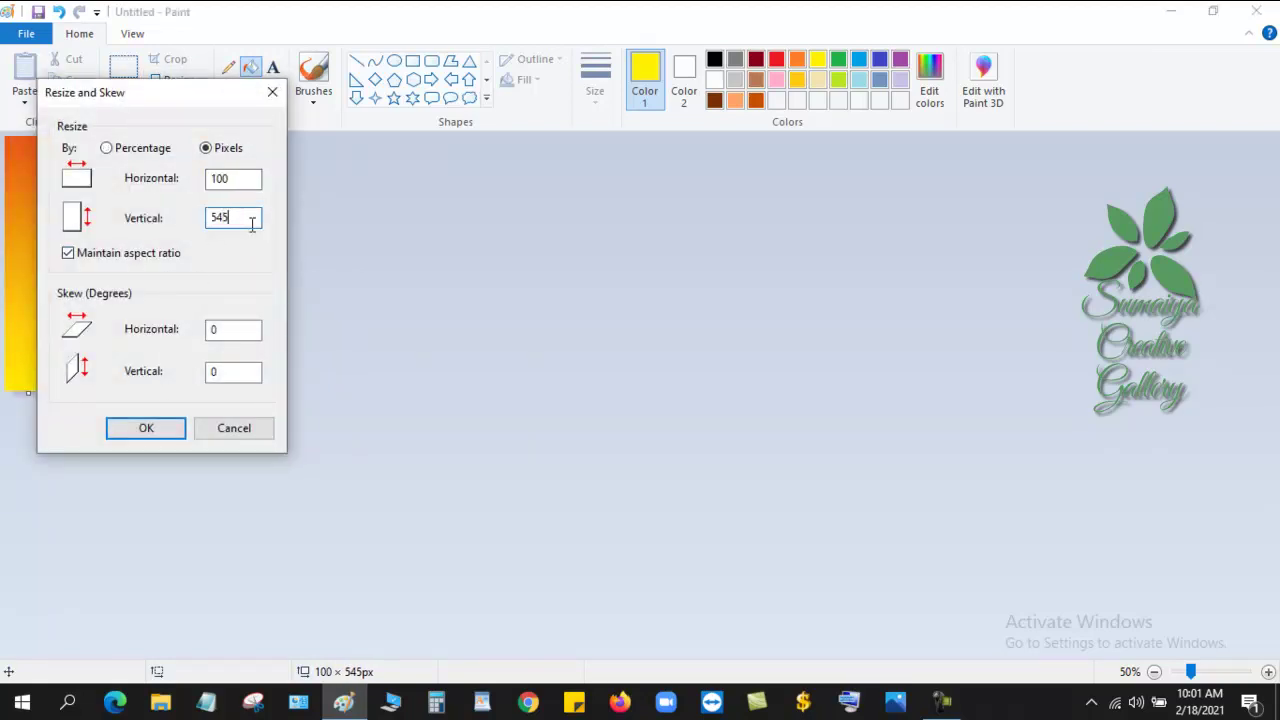
left_click(146, 428)
left_click(165, 79)
left_click(205, 148)
type("500")
left_click(146, 428)
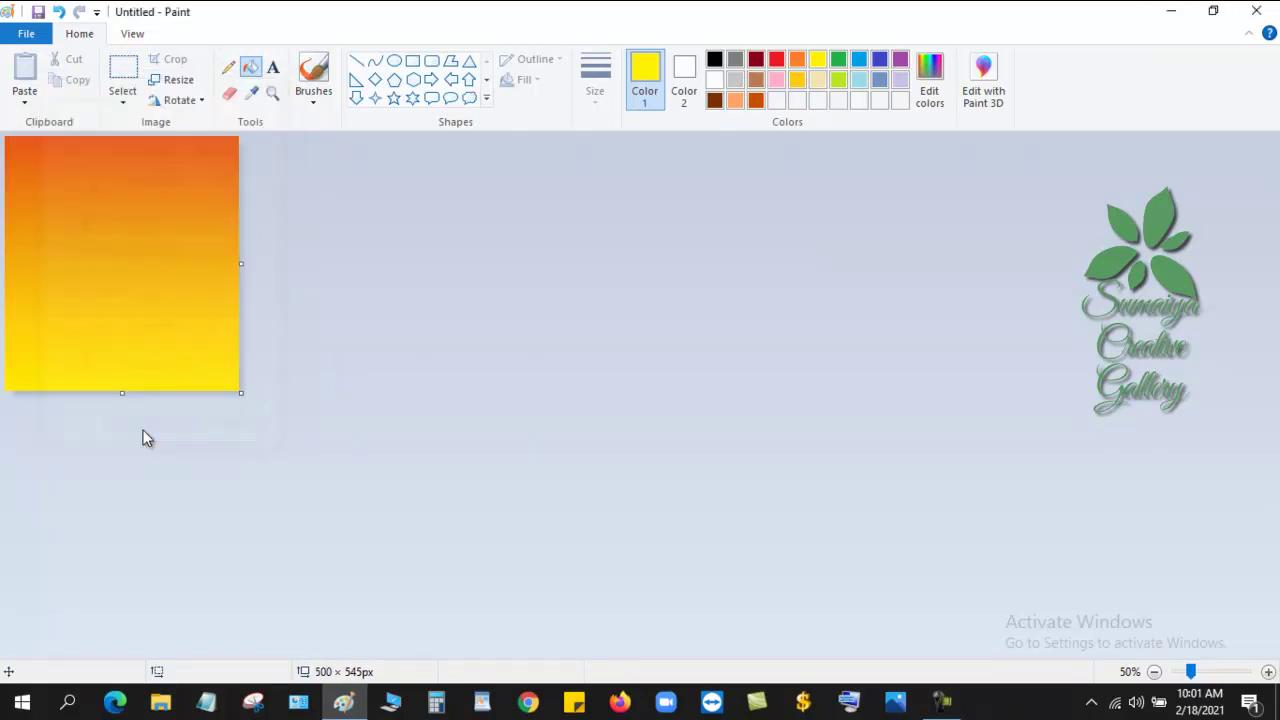
Step: Stretch the image to 987 × 545 pixels and zoom to 100%
left_click(165, 79)
left_click(205, 148)
type("987")
left_click(156, 425)
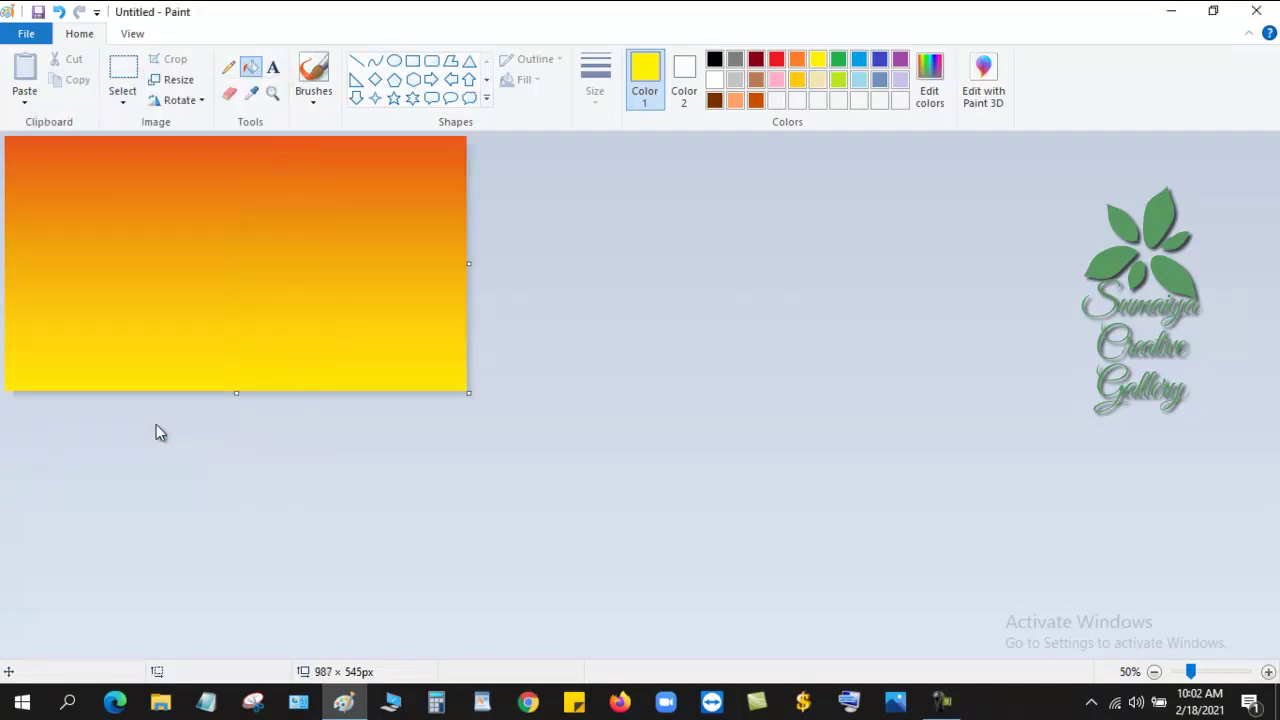
left_click(1205, 678)
Step: Widen the canvas with white space and draw a vertical black line to the bottom edge
mouse_move(934, 394)
left_mouse_down()
mouse_move(557, 418)
mouse_move(768, 393)
mouse_move(1043, 393)
left_mouse_up()
left_click(356, 61)
left_click_drag(562, 451, 626, 576)
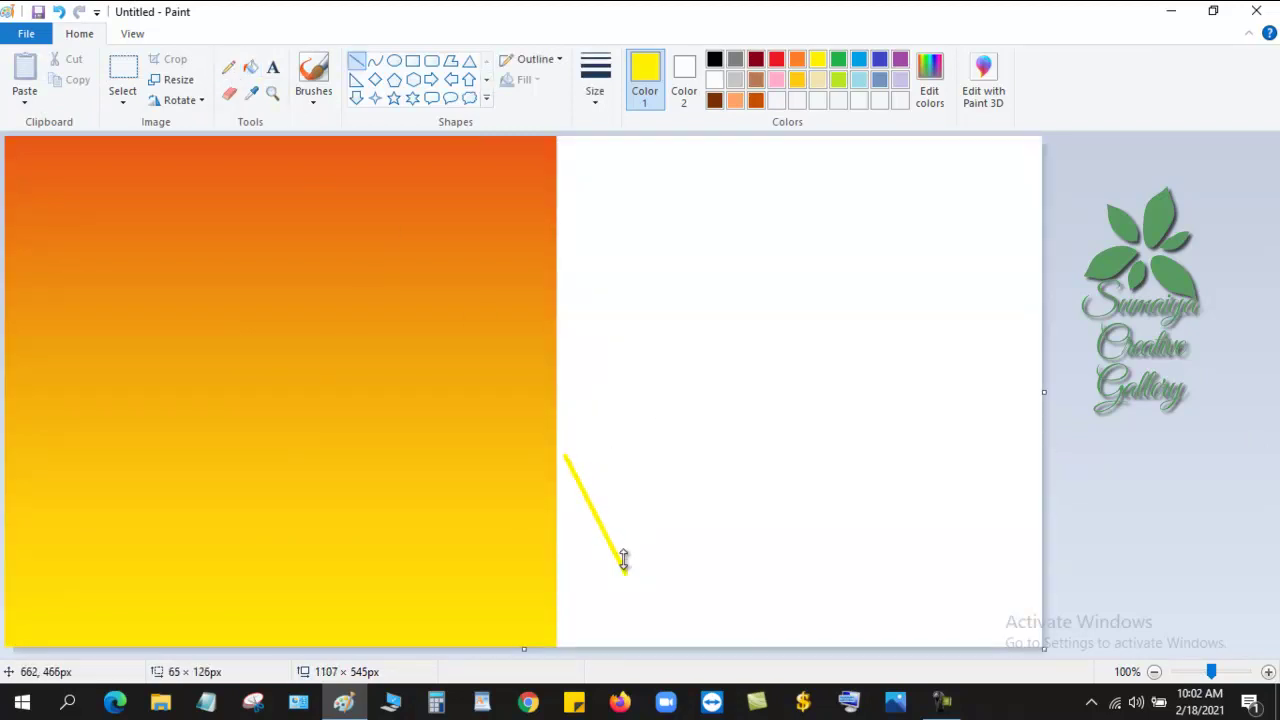
key("ctrl+z")
left_click(714, 59)
left_click_drag(566, 463, 564, 677)
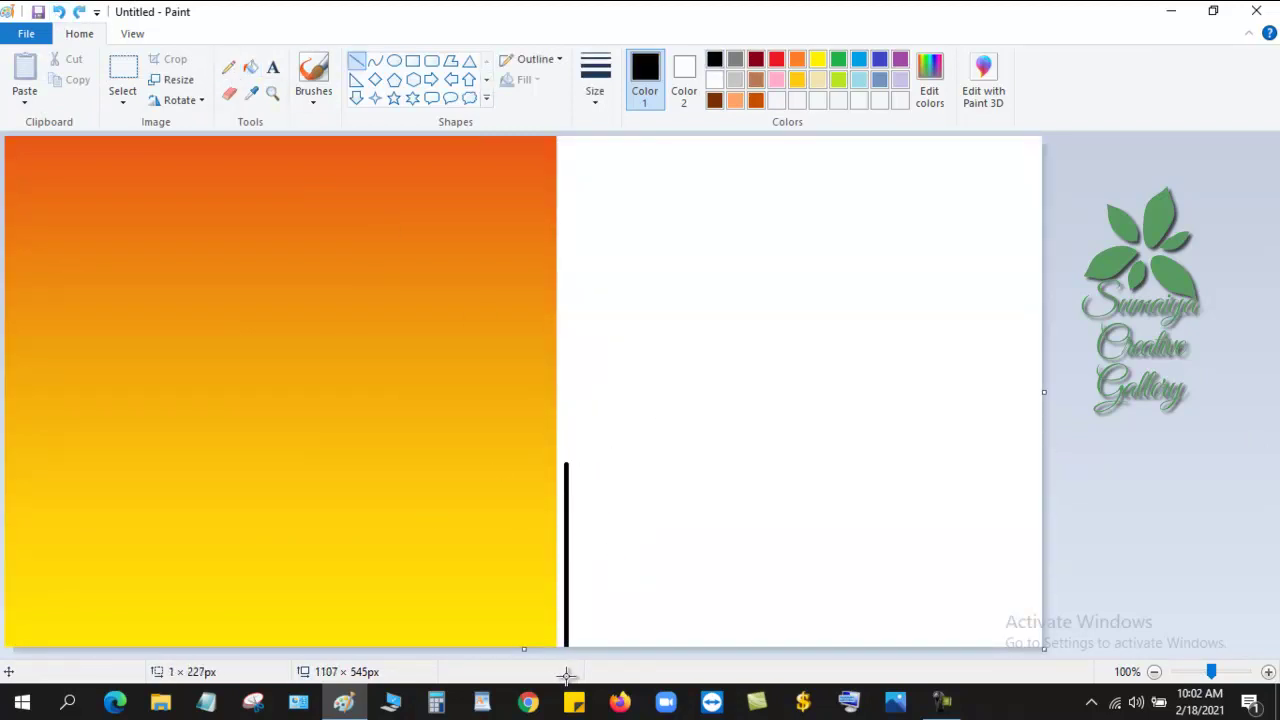
Step: Trace the hill's sloping top with a thick black pencil and fill it black
left_click(228, 67)
left_click(595, 80)
left_click(600, 135)
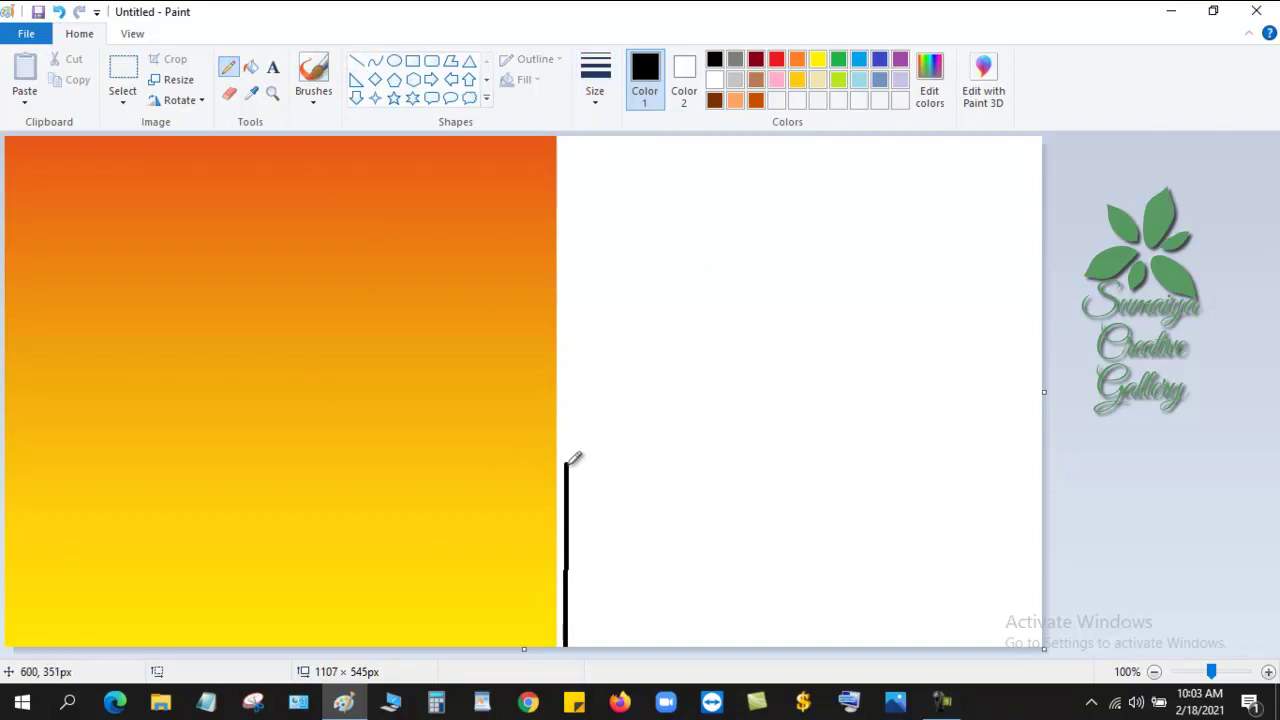
left_click_drag(567, 463, 1010, 643)
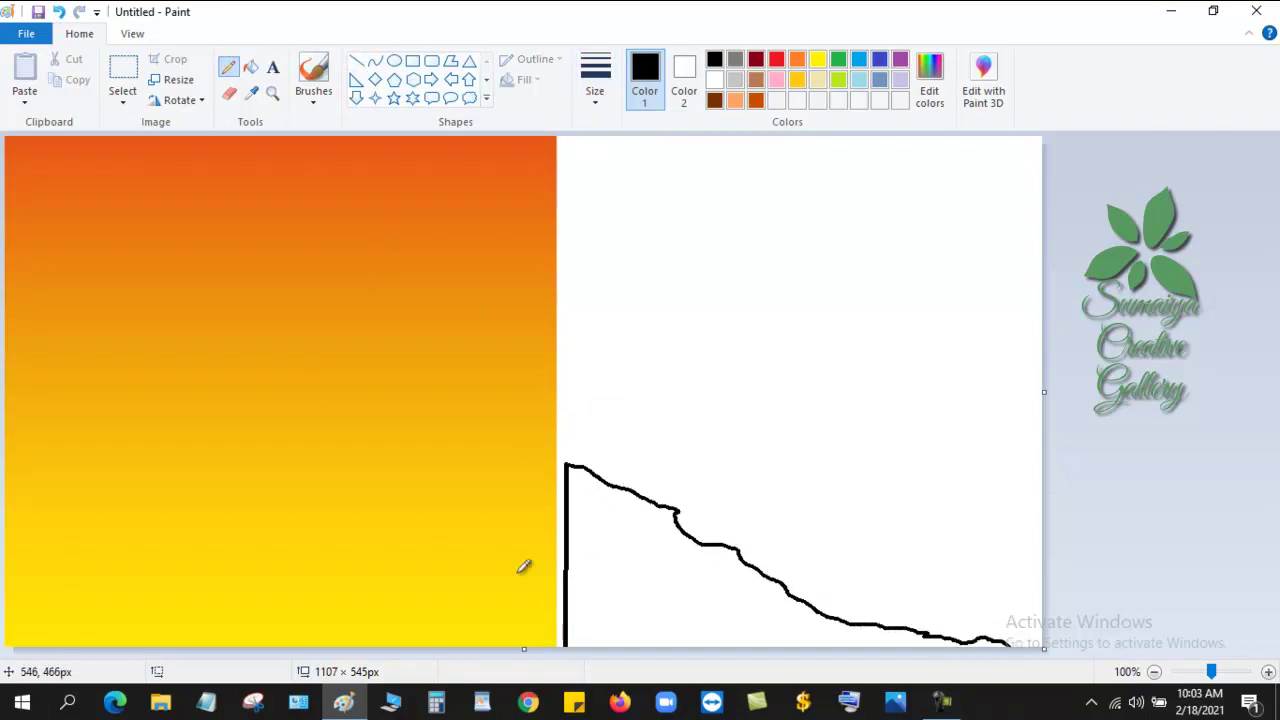
left_click(250, 67)
left_click(690, 560)
Step: Move the black hill silhouette onto the gradient's lower left with a rectangular selection
left_click(123, 95)
left_click(175, 148)
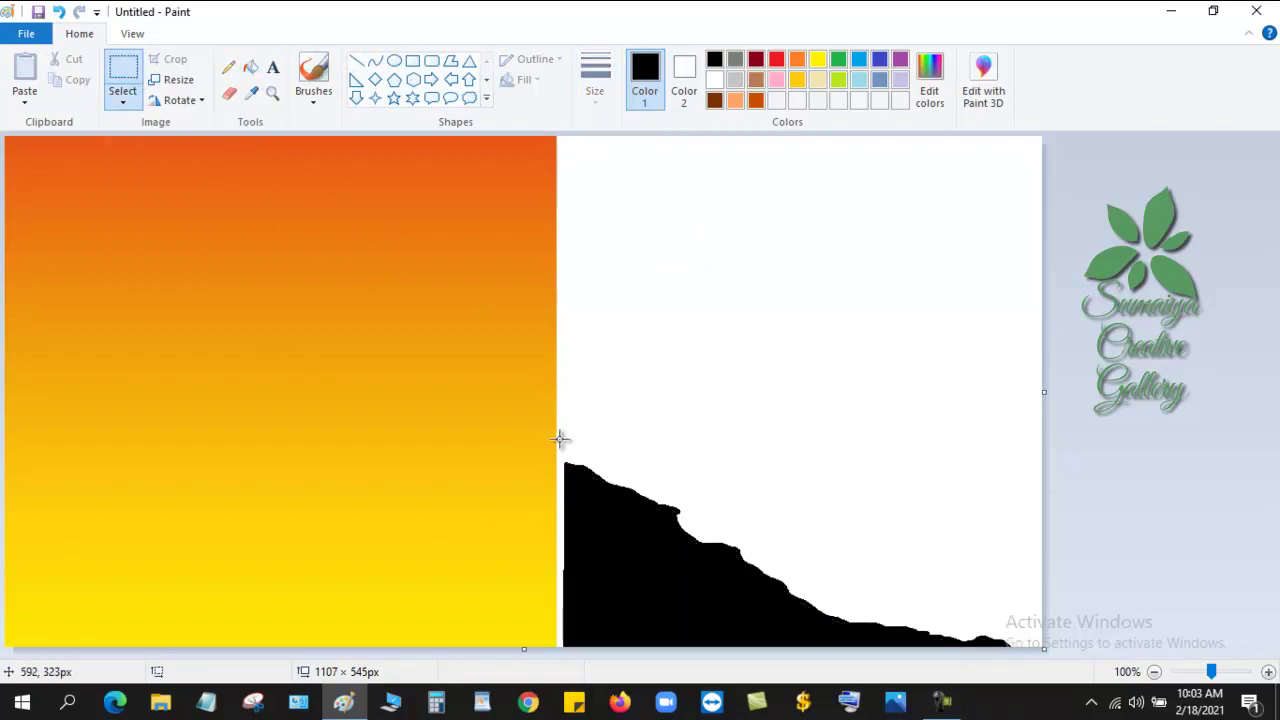
left_click_drag(560, 438, 1020, 655)
left_click_drag(742, 600, 184, 605)
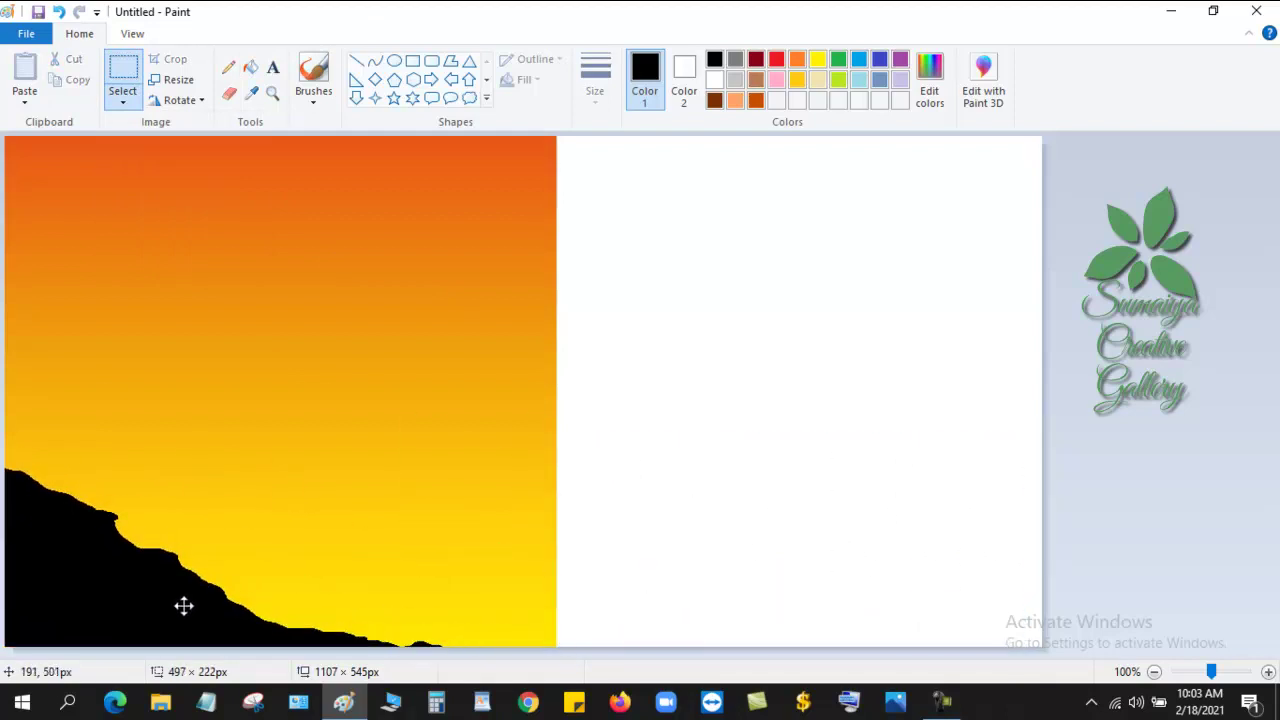
Step: Paint thick black brush strokes along the hill's top, slope and bottom over the yellow gaps
left_click(313, 75)
left_click(595, 78)
left_click(594, 90)
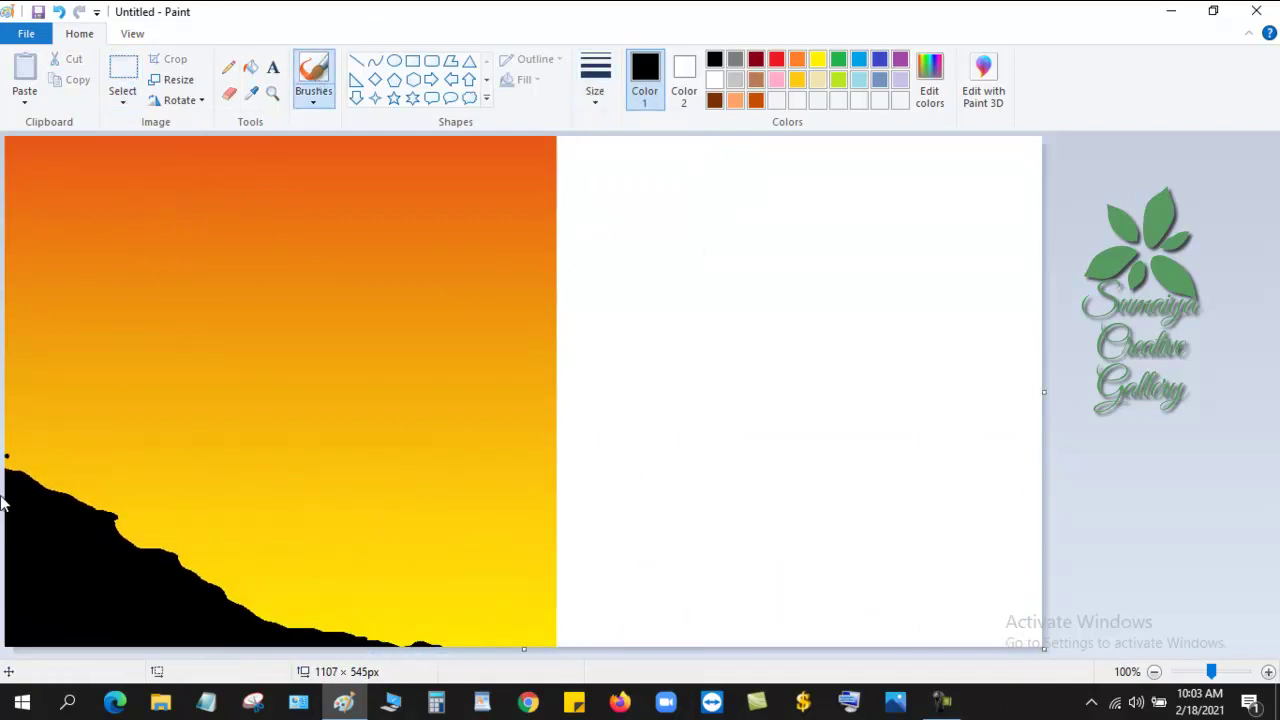
left_click(594, 90)
left_click(640, 215)
left_click_drag(12, 472, 564, 638)
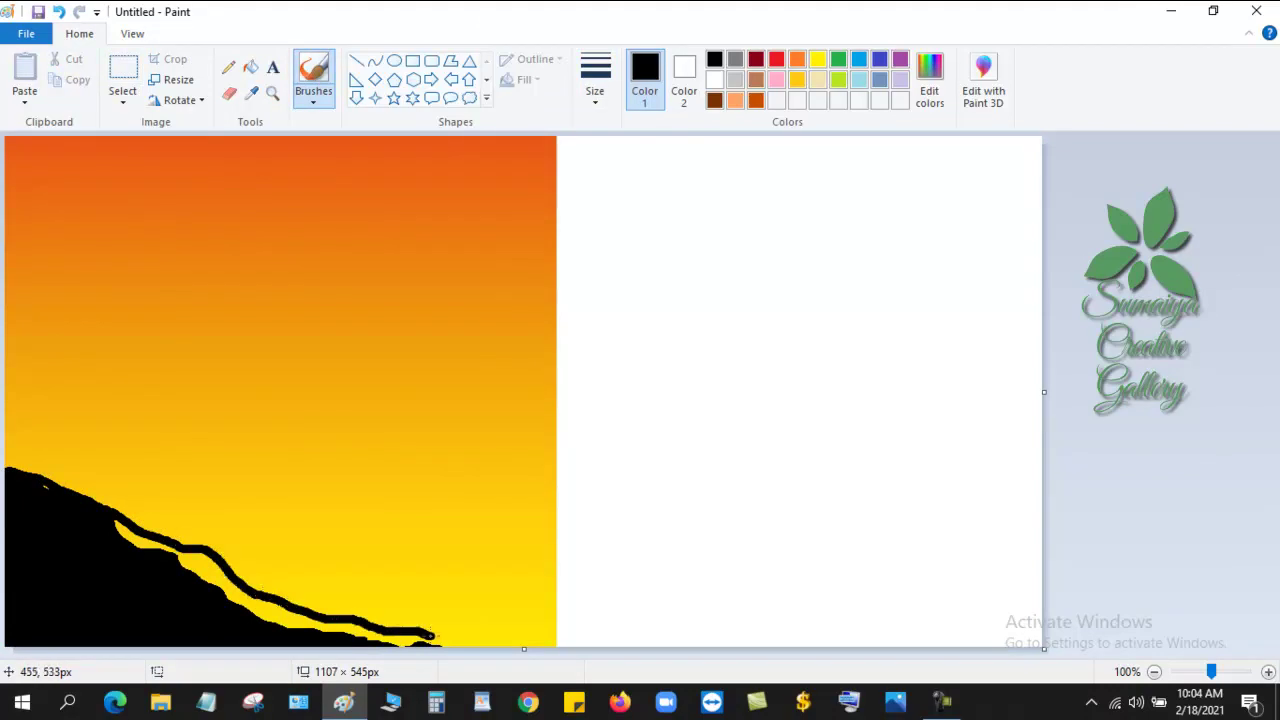
left_click_drag(469, 640, 419, 640)
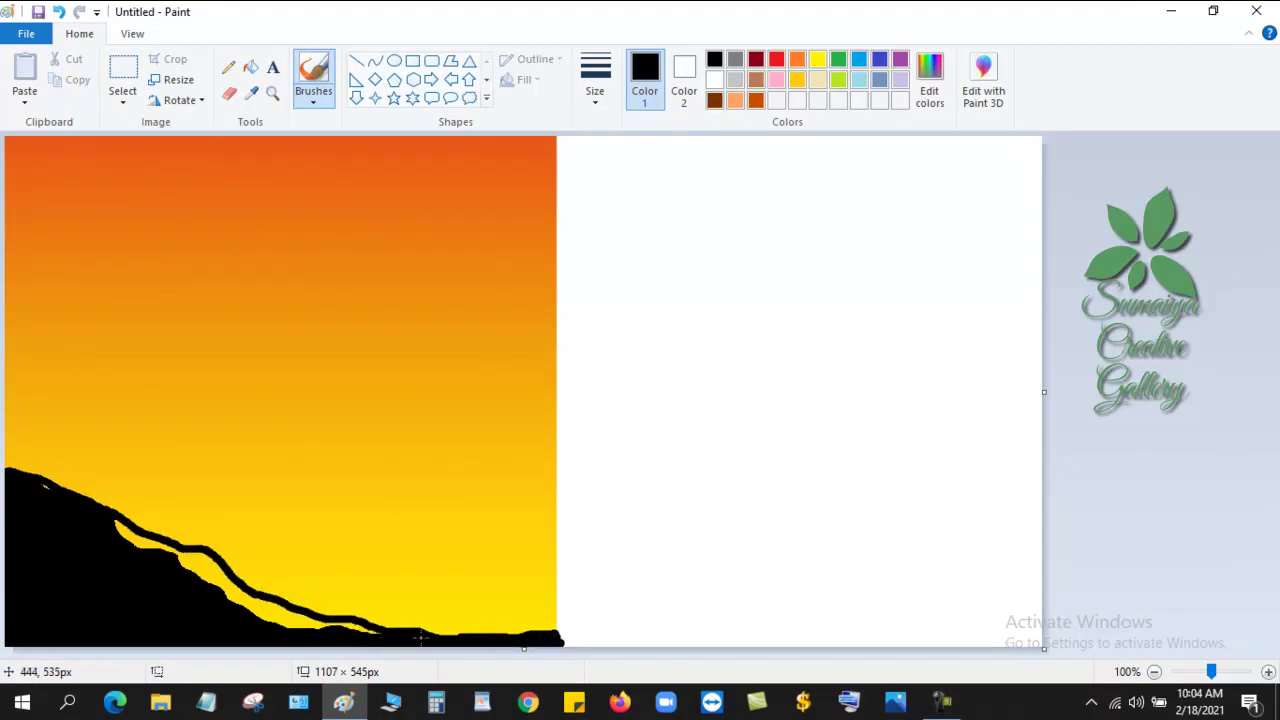
mouse_move(339, 622)
left_mouse_down()
mouse_move(110, 541)
mouse_move(271, 571)
mouse_move(143, 548)
left_mouse_up()
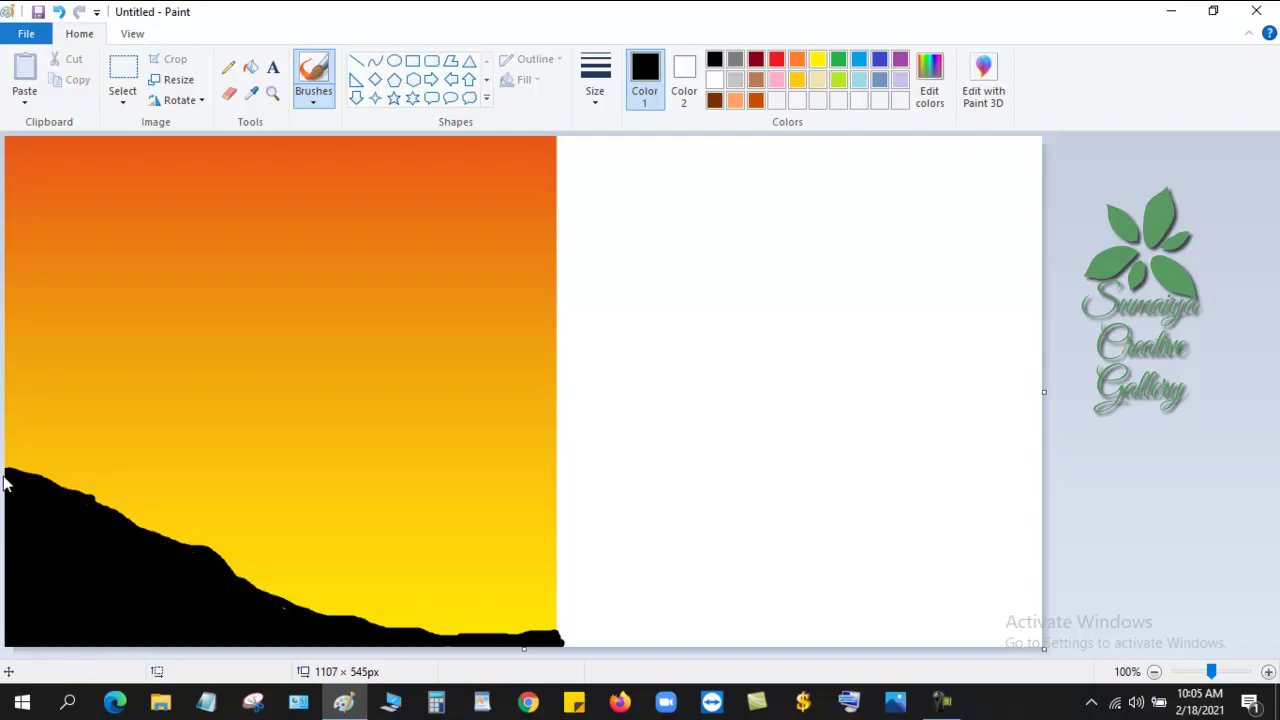
mouse_move(57, 476)
left_mouse_down()
mouse_move(150, 530)
mouse_move(110, 493)
left_mouse_up()
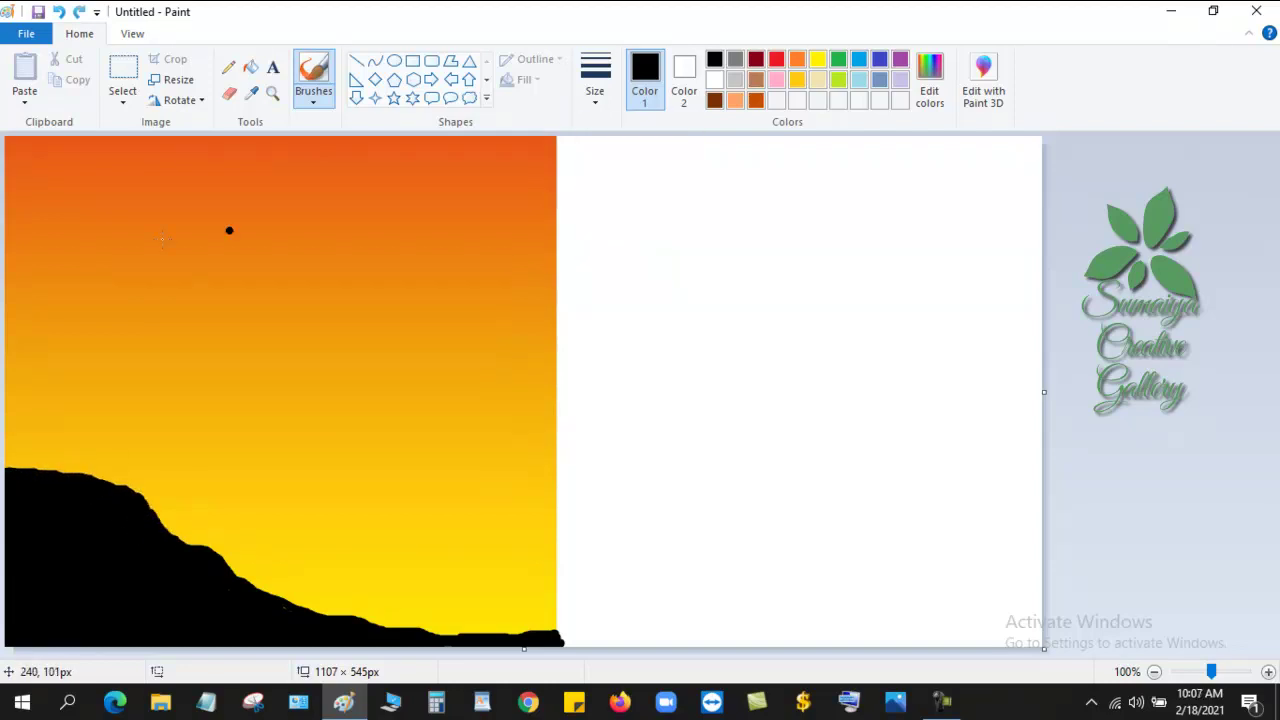
Step: Brush a black trunk and spreading branches above the hilltop, undoing misplaced strokes
mouse_move(44, 316)
left_mouse_down()
mouse_move(48, 380)
mouse_move(63, 368)
mouse_move(60, 418)
left_mouse_up()
key("ctrl+z")
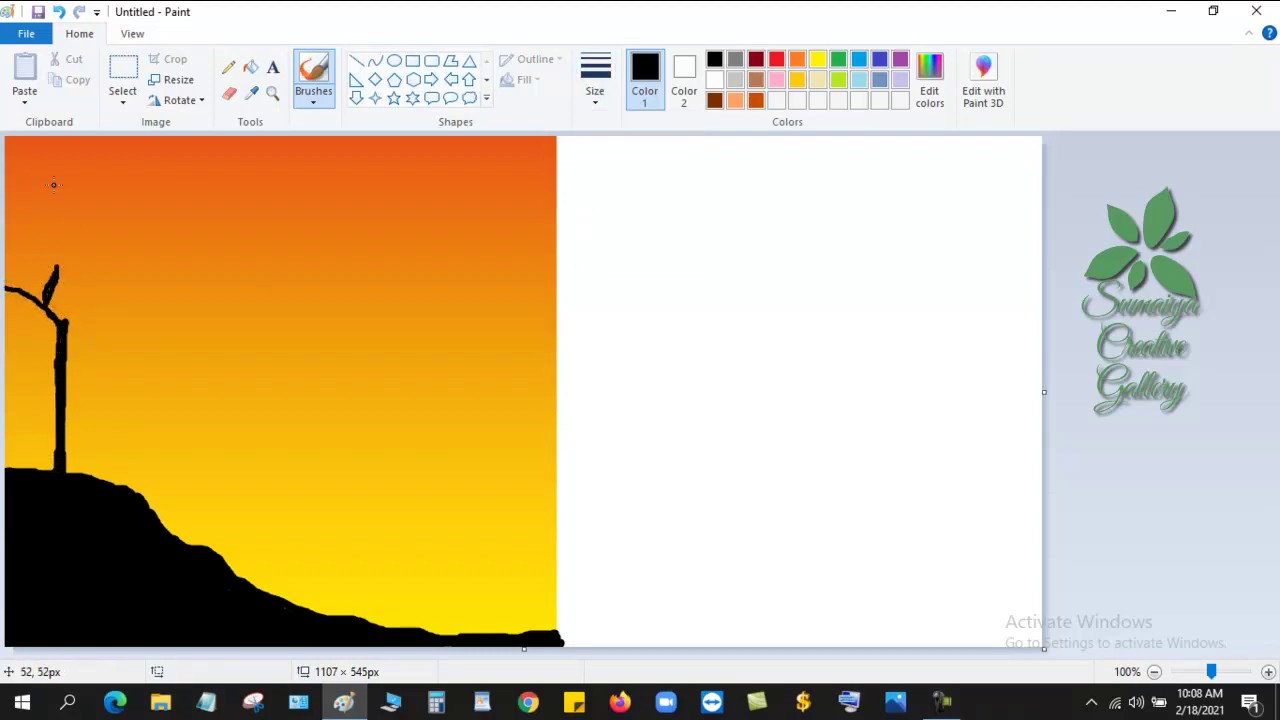
key("ctrl+z")
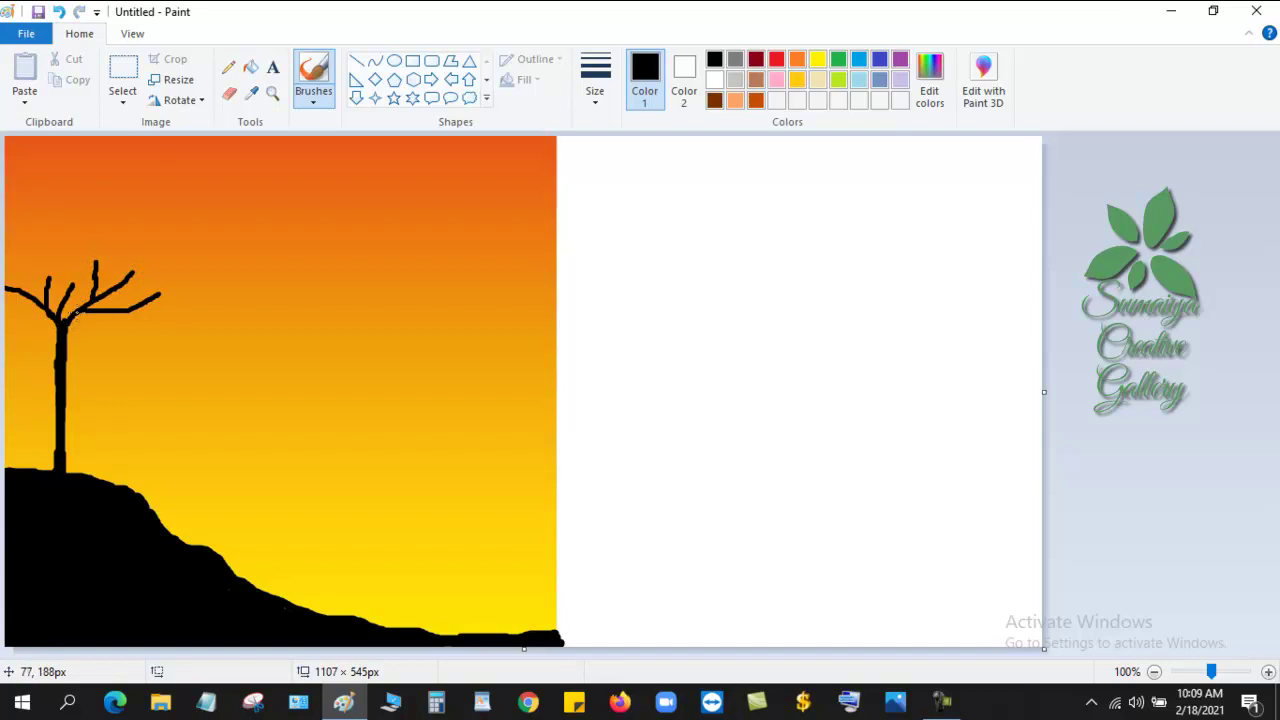
key("ctrl+z")
key("ctrl+z")
Step: Sketch a small bird-like pencil stroke on the white area, undoing extra strokes
left_click(228, 67)
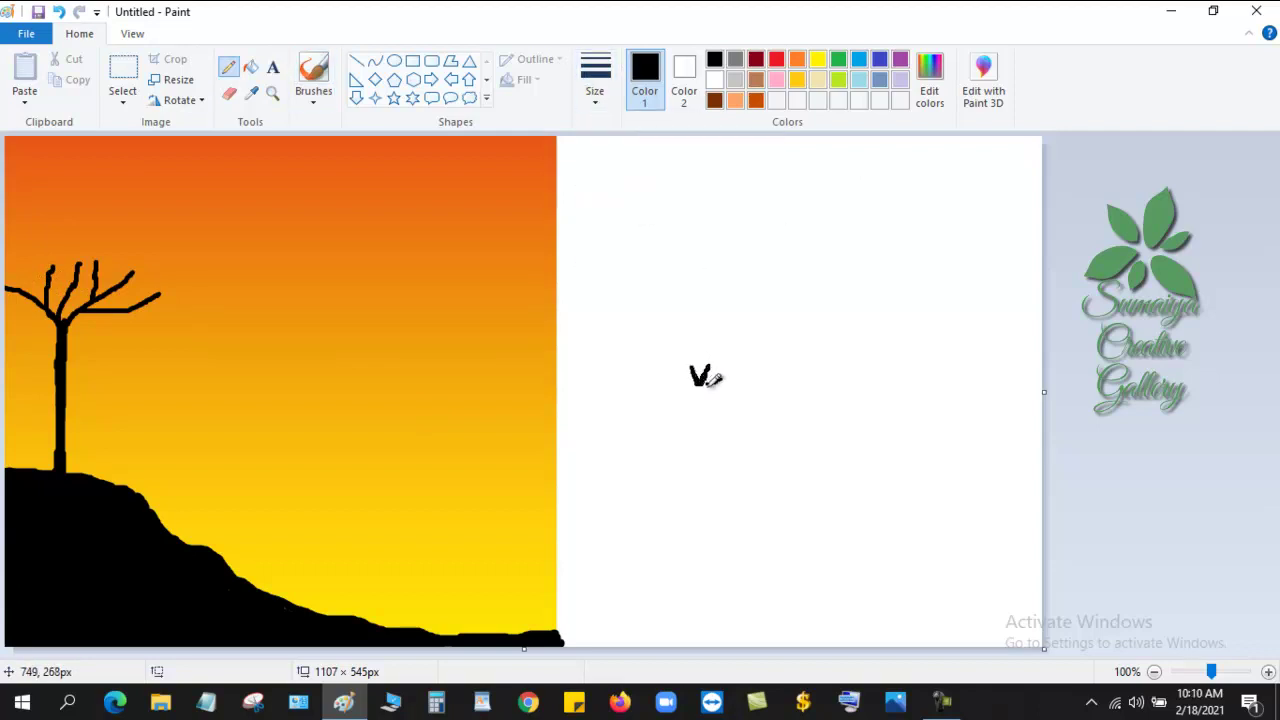
left_click_drag(716, 378, 727, 374)
left_click(63, 6)
left_click(63, 6)
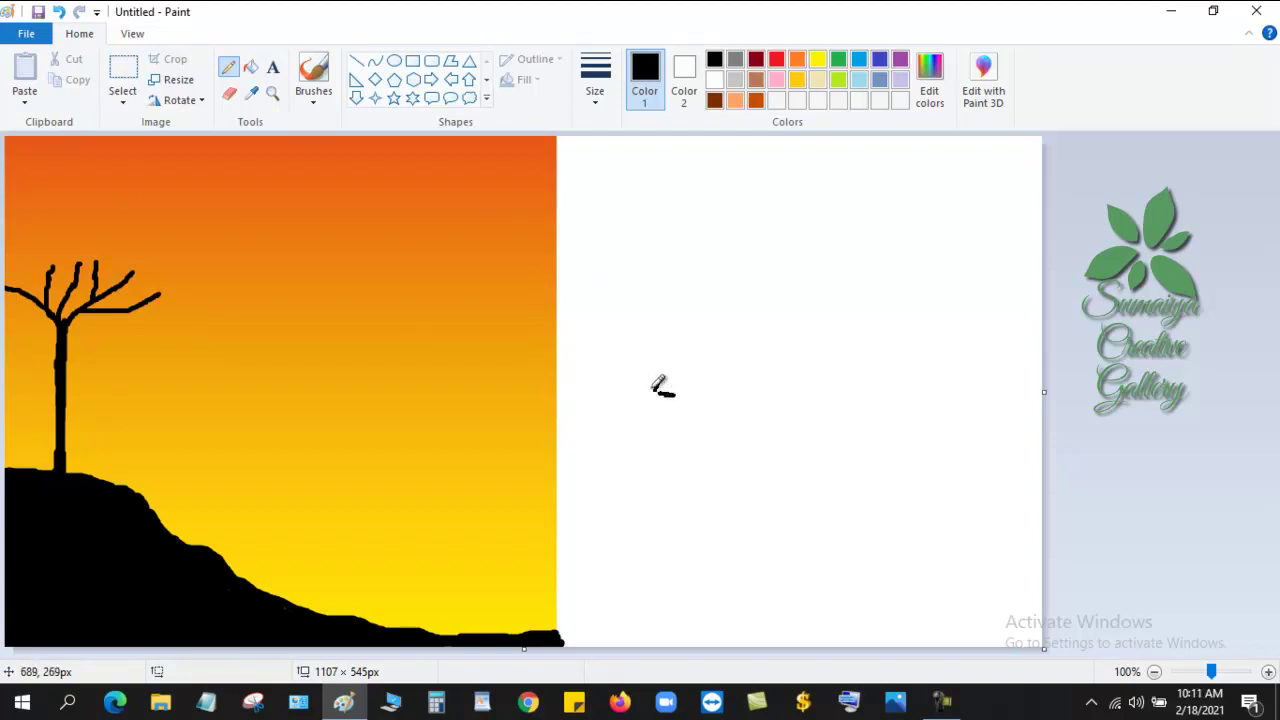
Step: Copy the small curved stroke and place the copy at the treetop
left_click(123, 75)
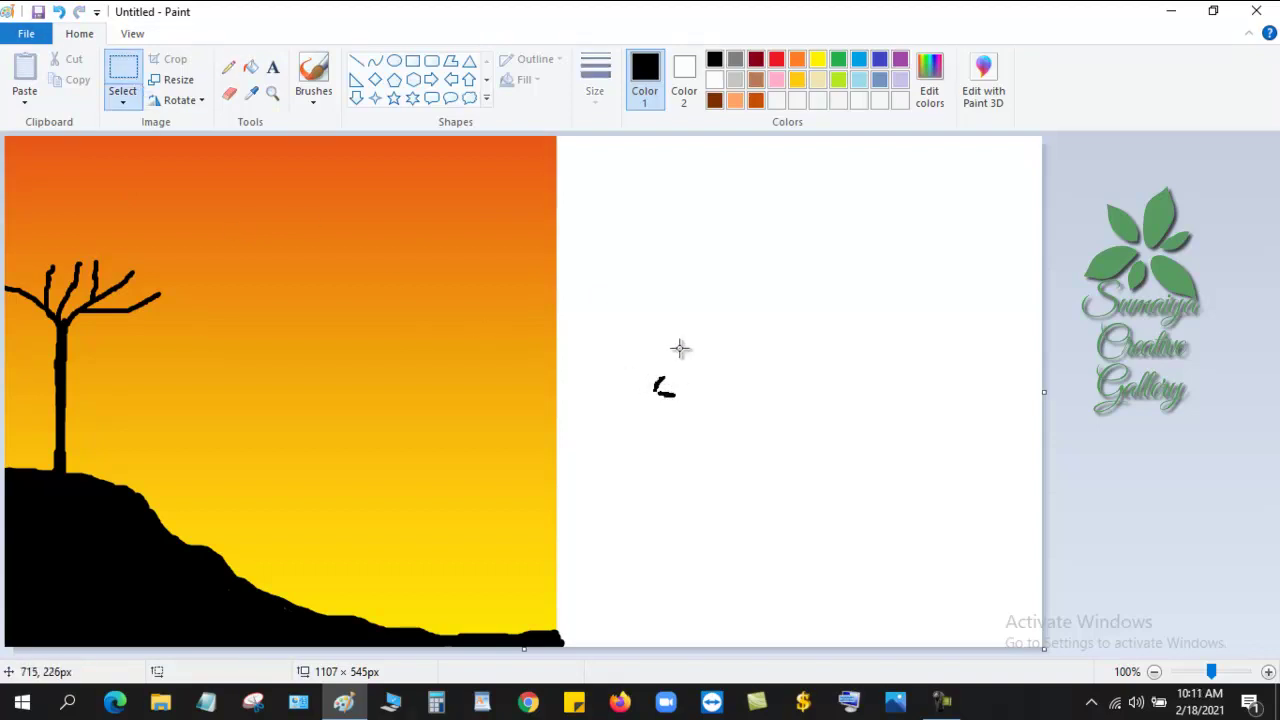
left_click_drag(635, 360, 712, 432)
right_click(270, 303)
left_click(322, 358)
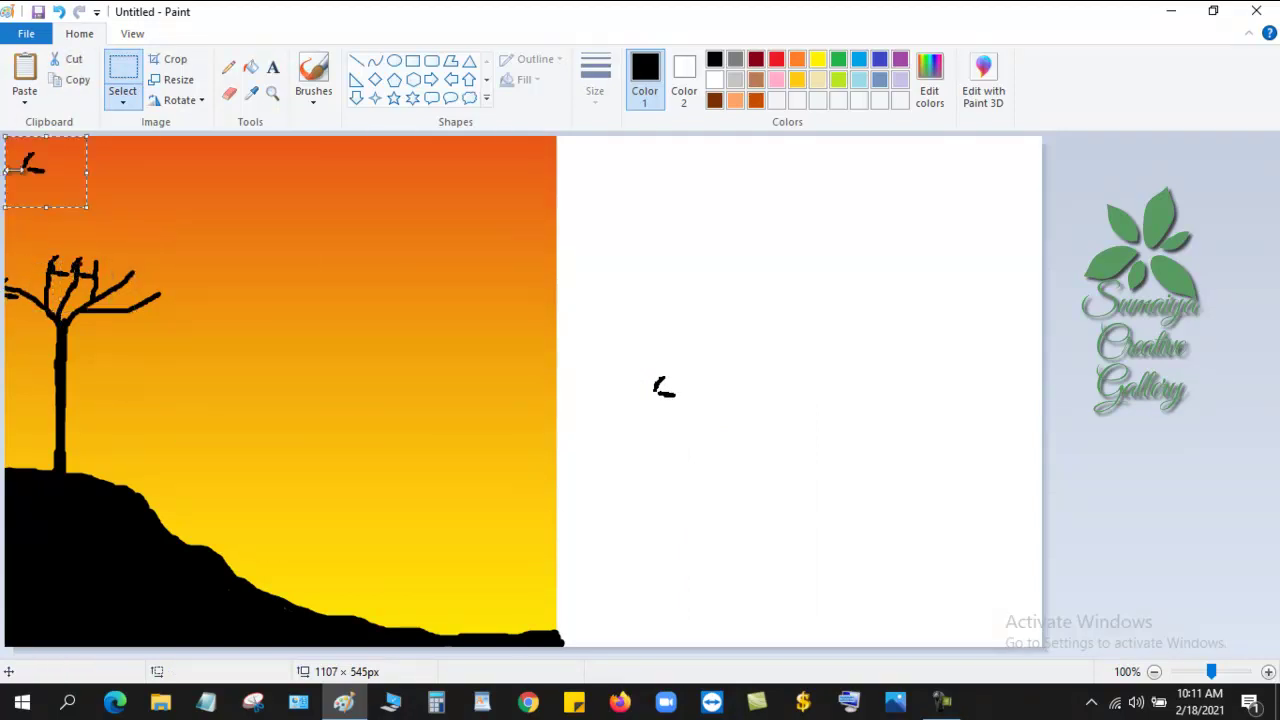
mouse_move(35, 165)
left_mouse_down()
mouse_move(40, 268)
mouse_move(85, 266)
left_mouse_up()
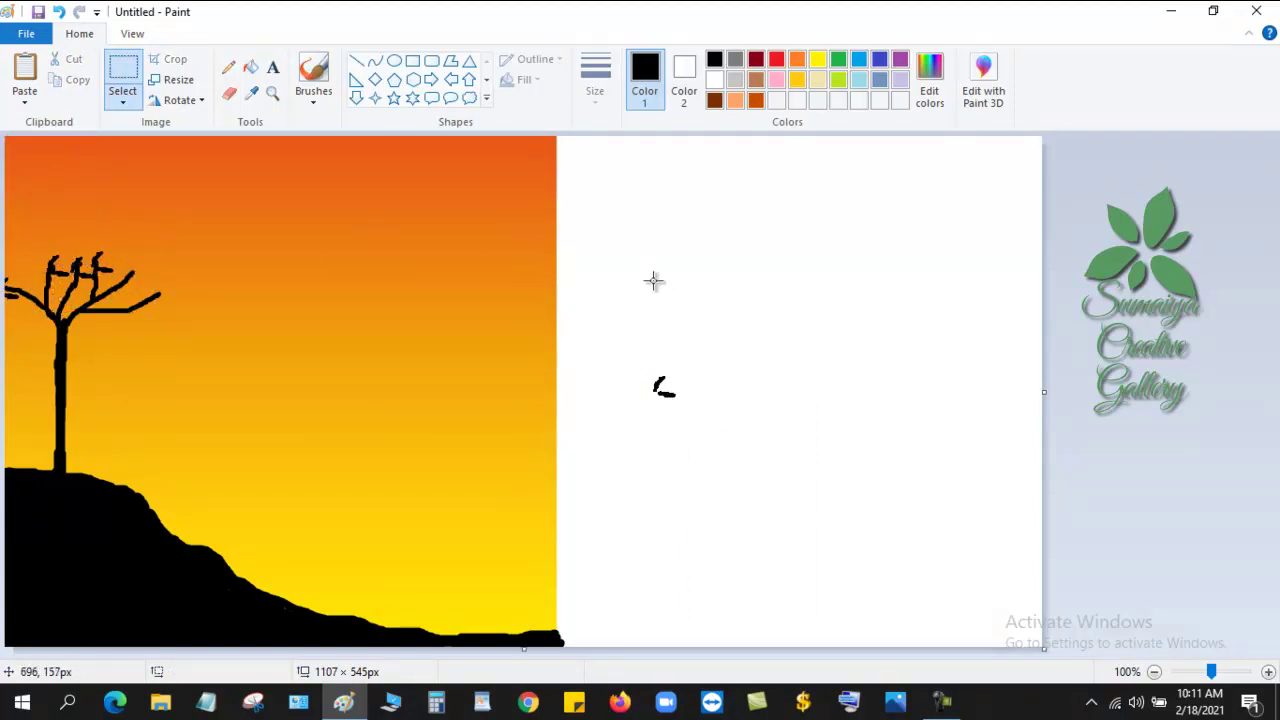
Step: Select and copy the small leaf drawing, moving a pasted leaf onto the branches
left_click(235, 72)
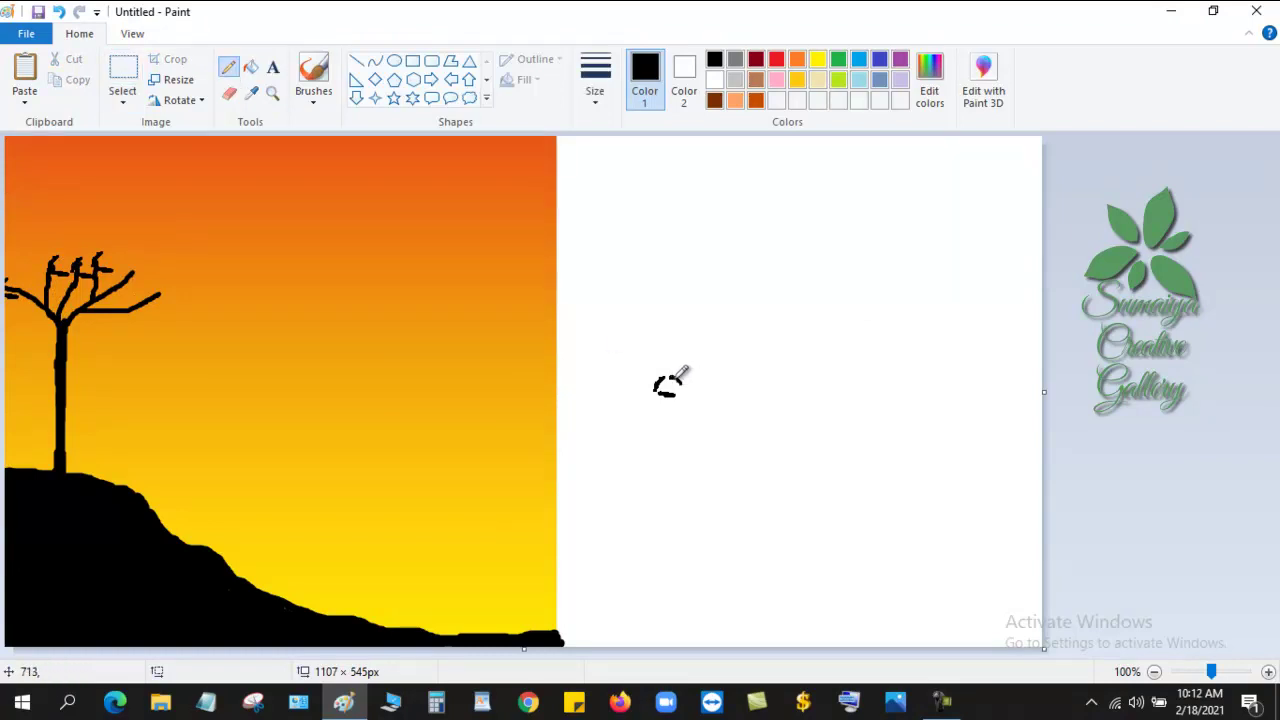
left_click(122, 72)
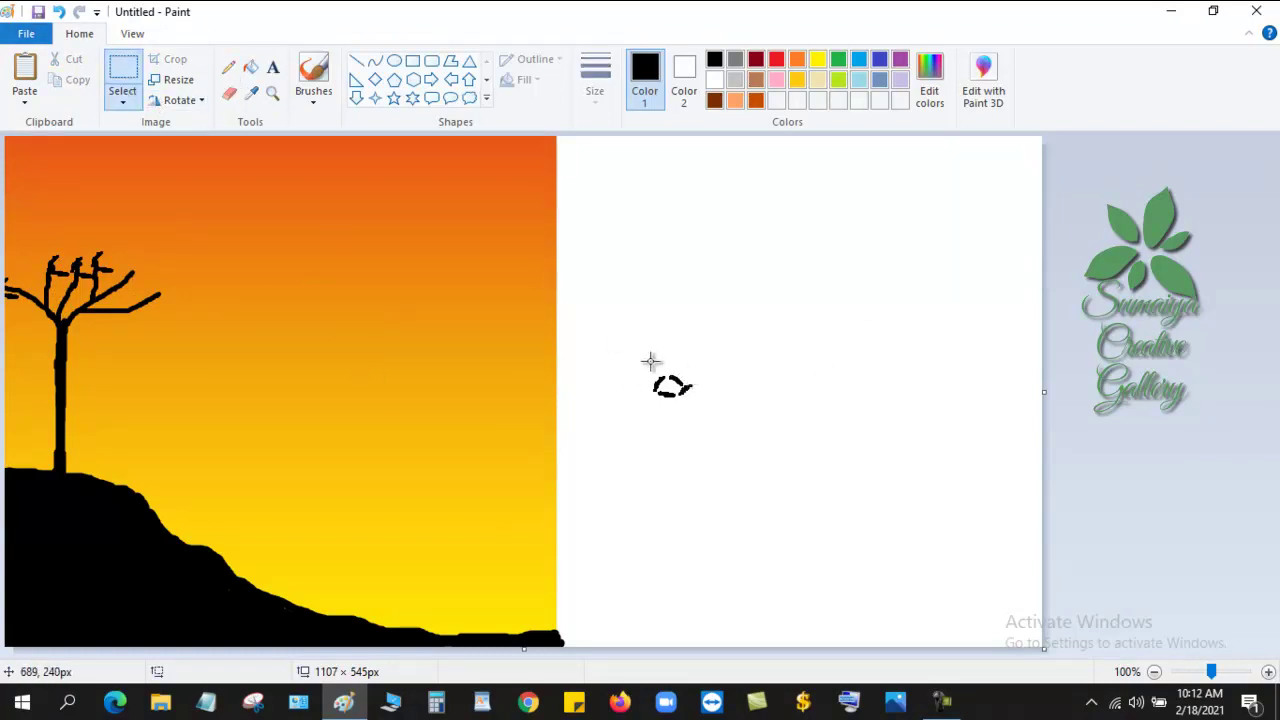
left_click_drag(633, 355, 730, 408)
right_click(656, 390)
right_click(313, 338)
left_click(347, 390)
left_click_drag(45, 172, 47, 262)
Step: Paste five leaf copies onto the tree branches, reaching the crown's left side
right_click(100, 152)
left_click(145, 204)
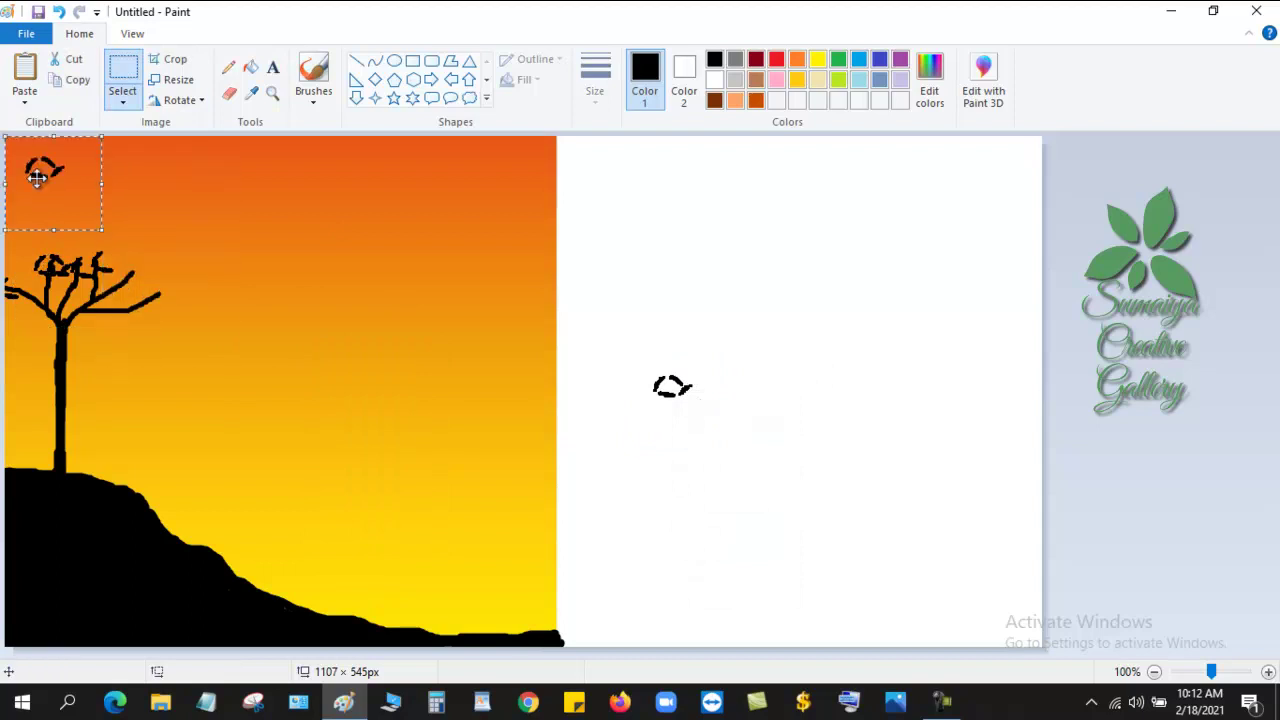
right_click(270, 186)
left_click(315, 238)
left_click_drag(89, 172, 135, 300)
right_click(289, 150)
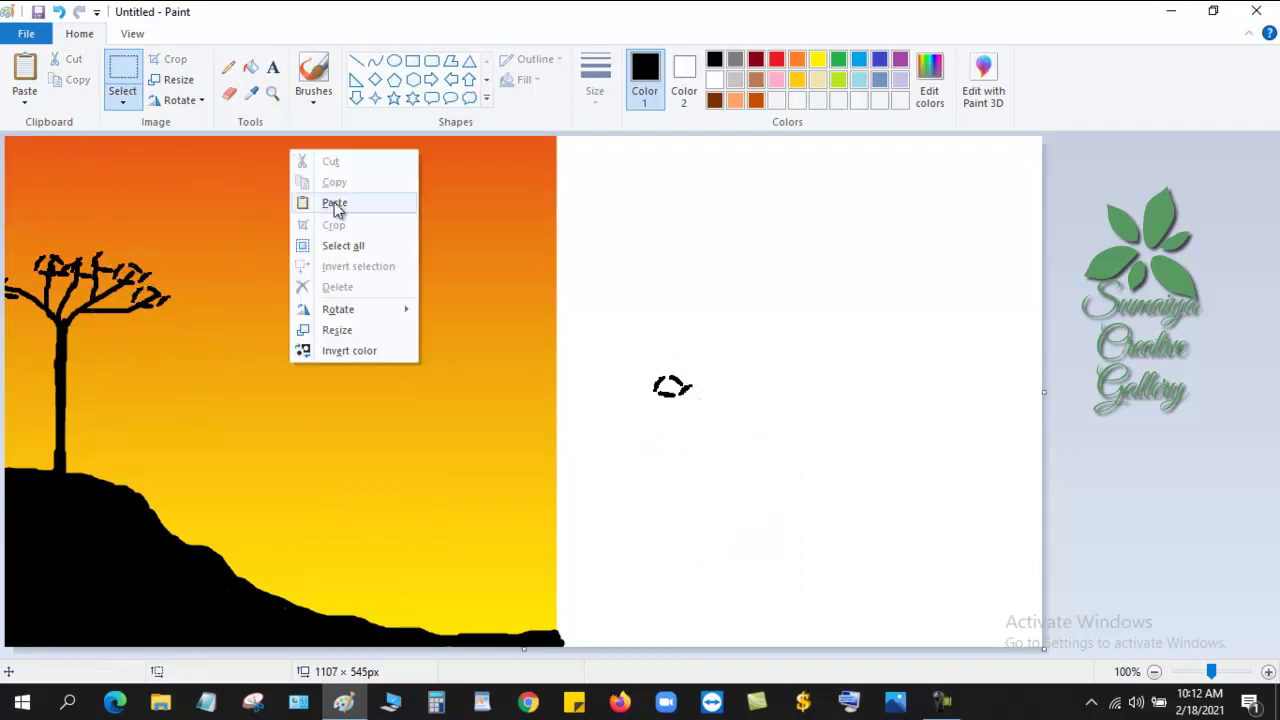
left_click(334, 206)
left_click_drag(45, 172, 125, 300)
right_click(235, 259)
left_click(290, 312)
left_click_drag(45, 165, 118, 302)
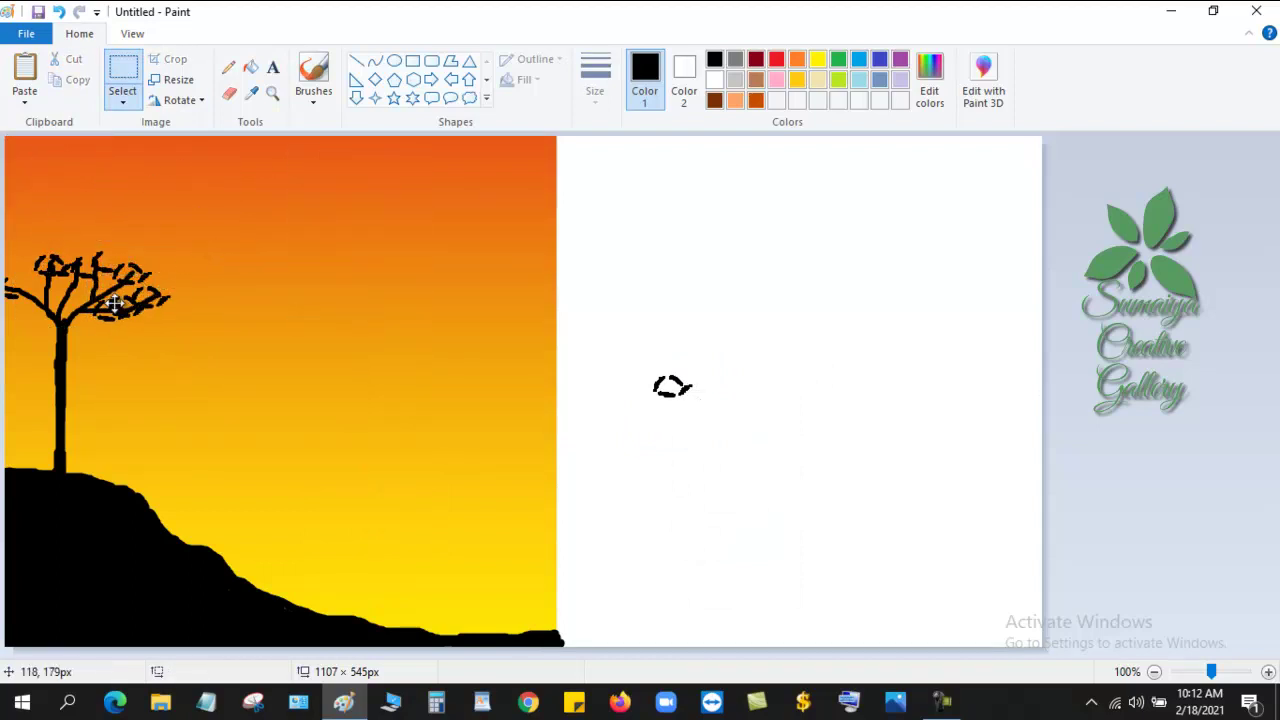
right_click(275, 212)
left_click(325, 265)
left_click_drag(43, 157, 116, 305)
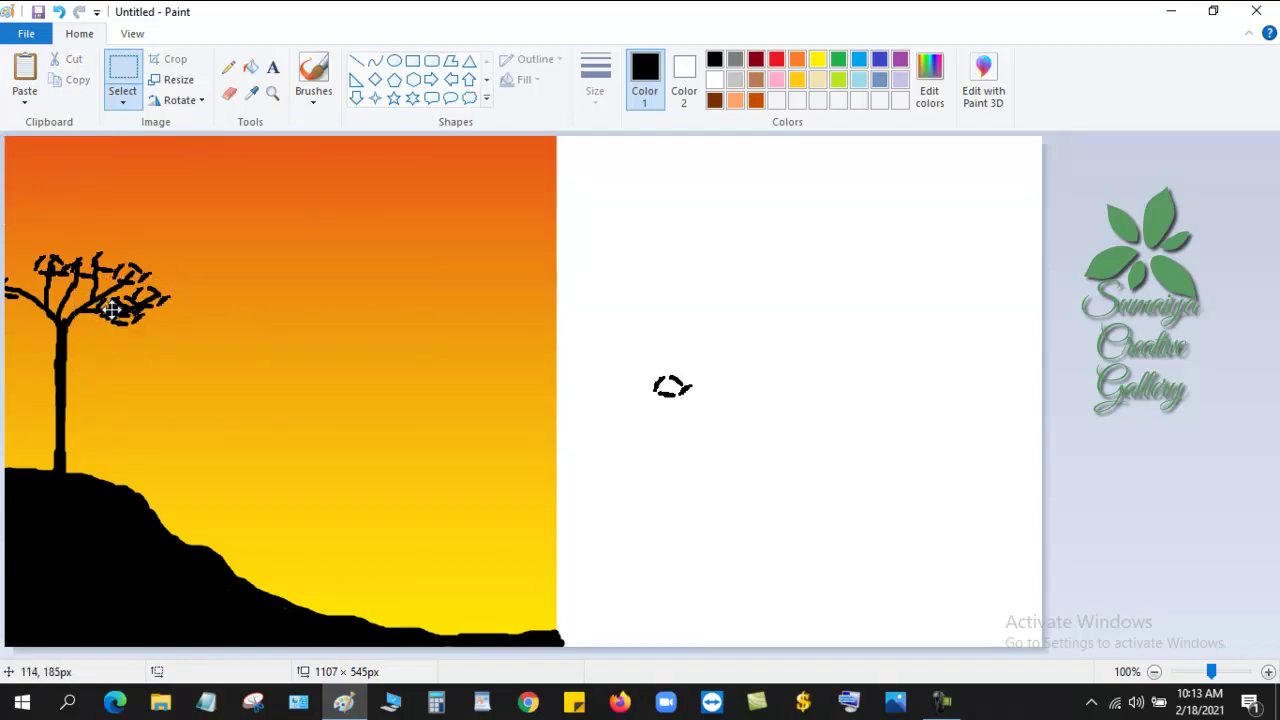
Step: Add four more leaf copies to fill out the tree crown
right_click(207, 178)
left_click(283, 233)
left_click_drag(45, 165, 18, 302)
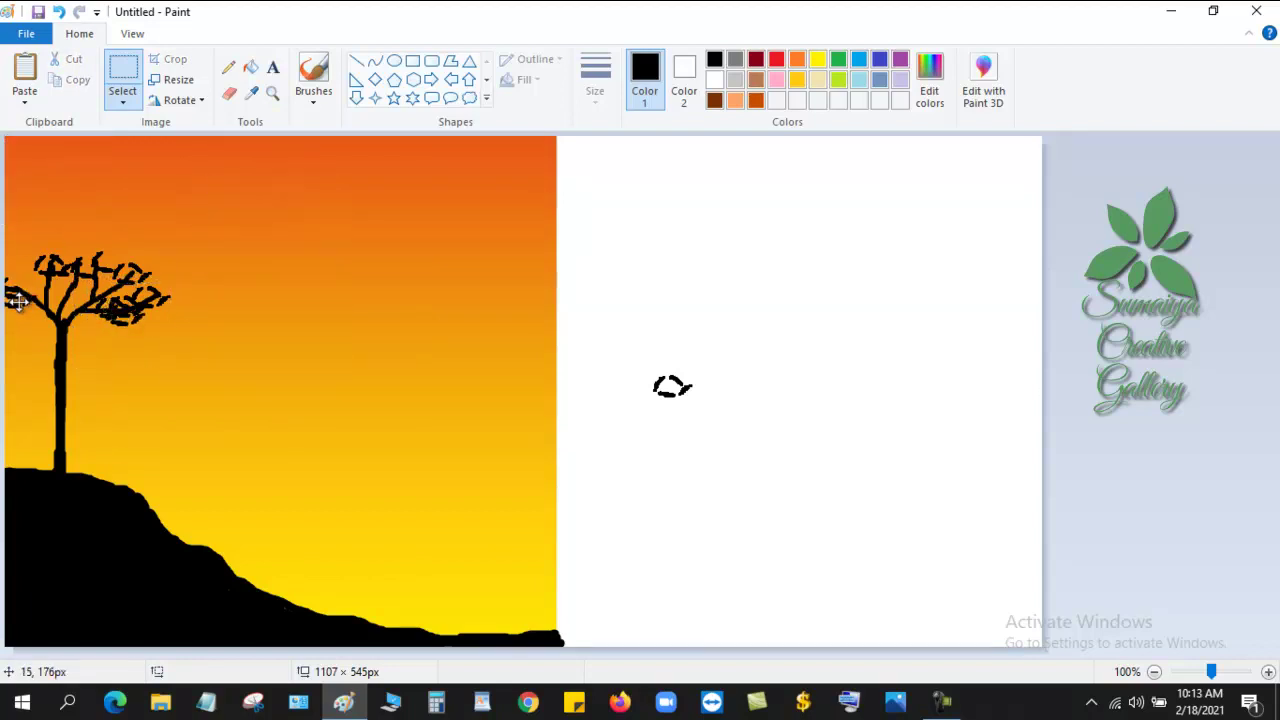
right_click(183, 214)
left_click(233, 268)
left_click_drag(45, 167, 45, 295)
right_click(152, 186)
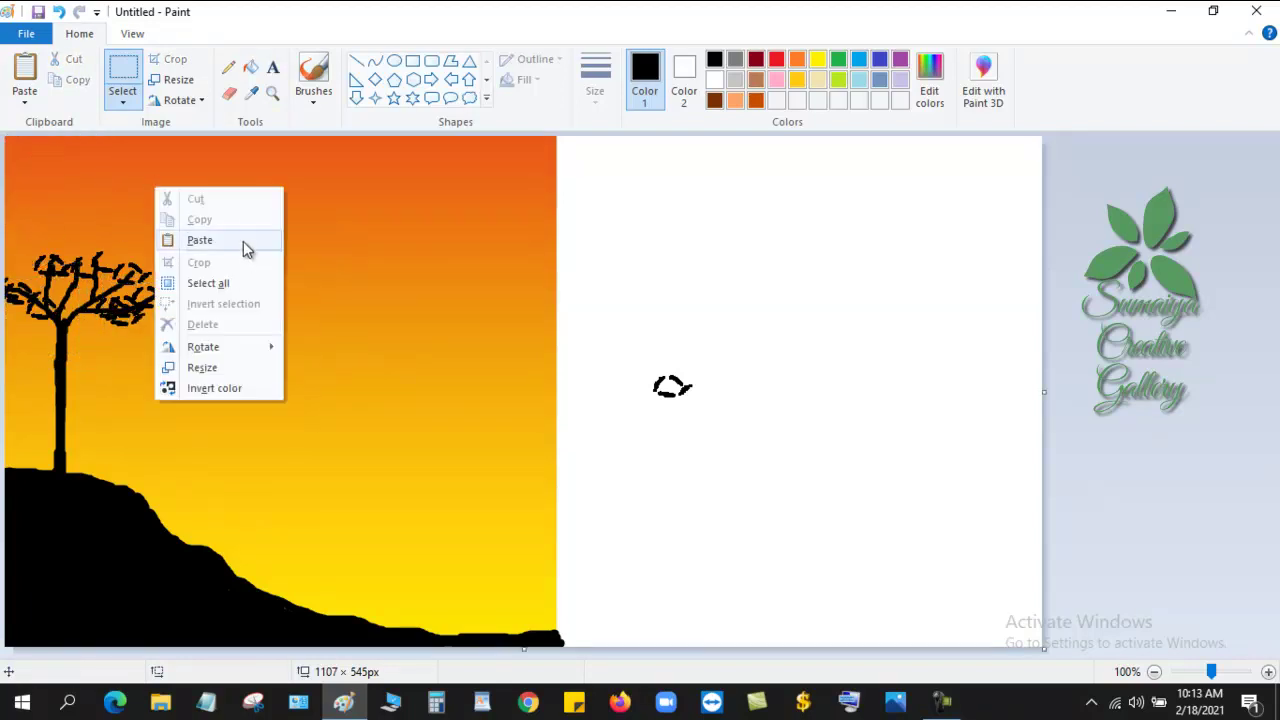
left_click(240, 241)
left_click_drag(45, 167, 45, 277)
right_click(228, 166)
left_click(272, 220)
left_click_drag(45, 167, 30, 268)
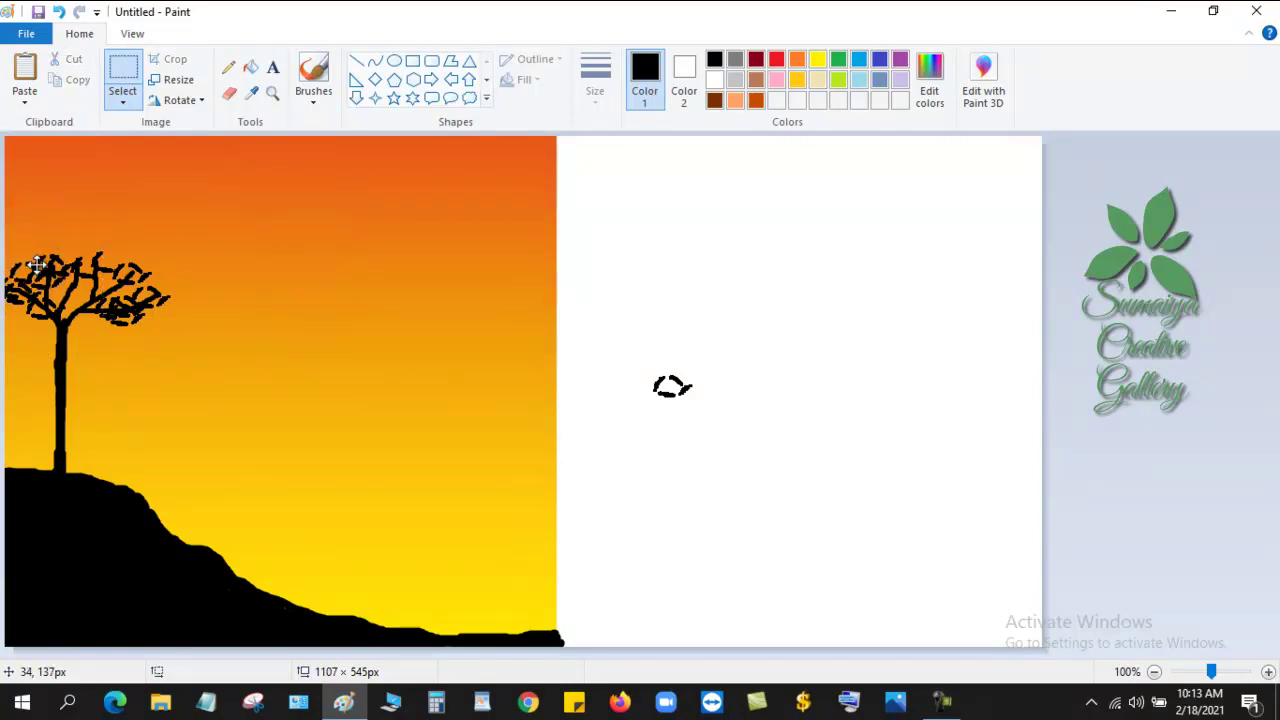
Step: Add three leaf copies at the top and lower part of the crown
right_click(98, 188)
left_click(160, 243)
left_click_drag(45, 167, 77, 285)
right_click(201, 240)
left_click(266, 294)
left_click_drag(45, 167, 86, 253)
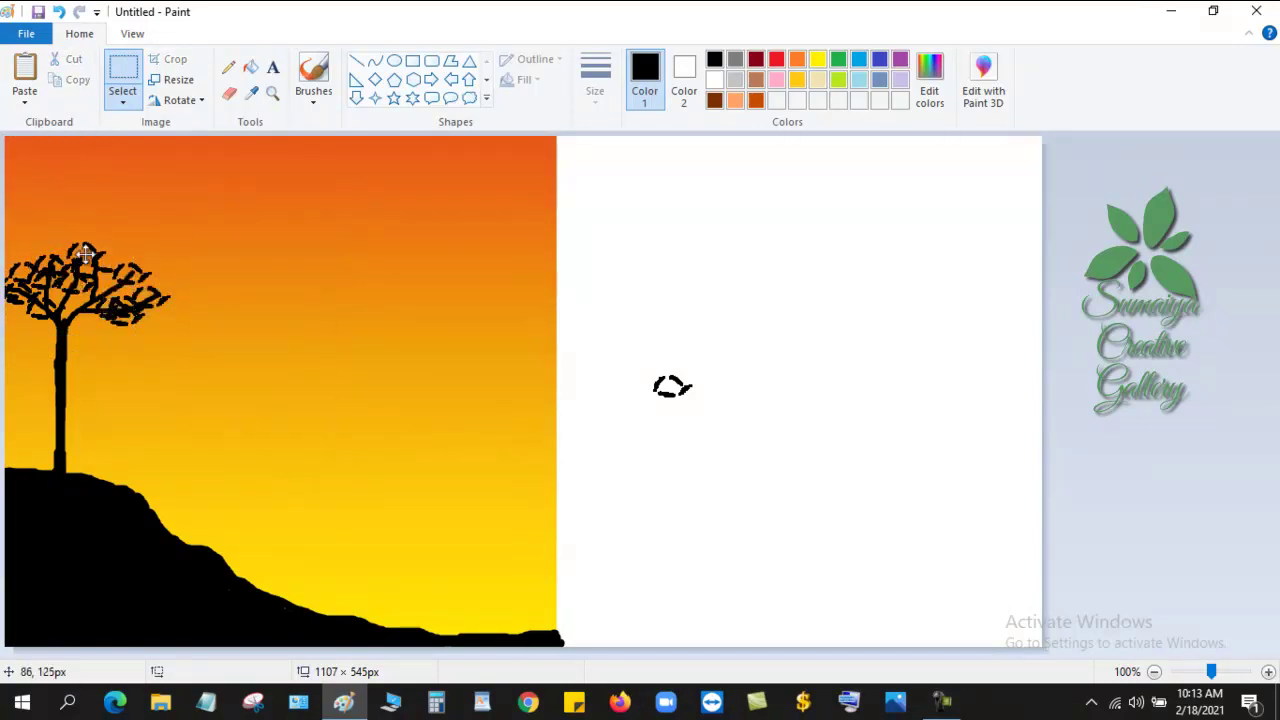
right_click(258, 208)
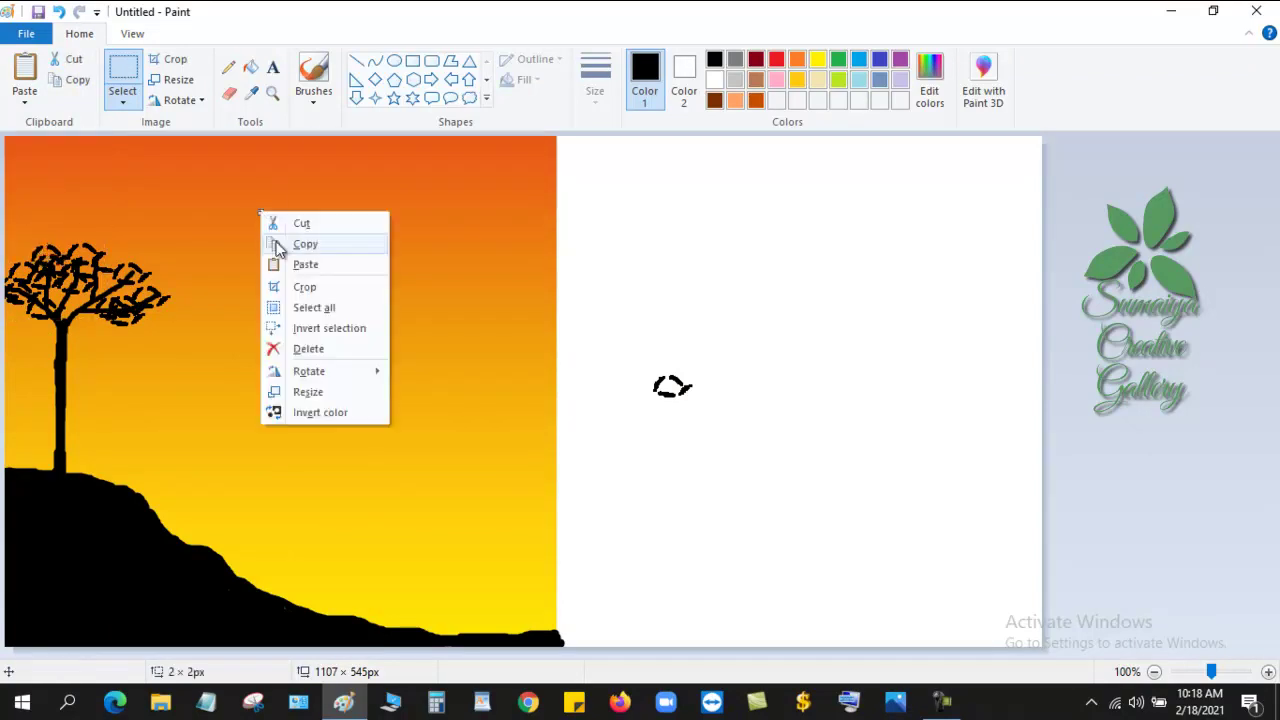
left_click(275, 263)
left_click_drag(45, 167, 83, 297)
Step: Fill the crown's lower left with three more leaf copies
right_click(128, 192)
right_click(188, 152)
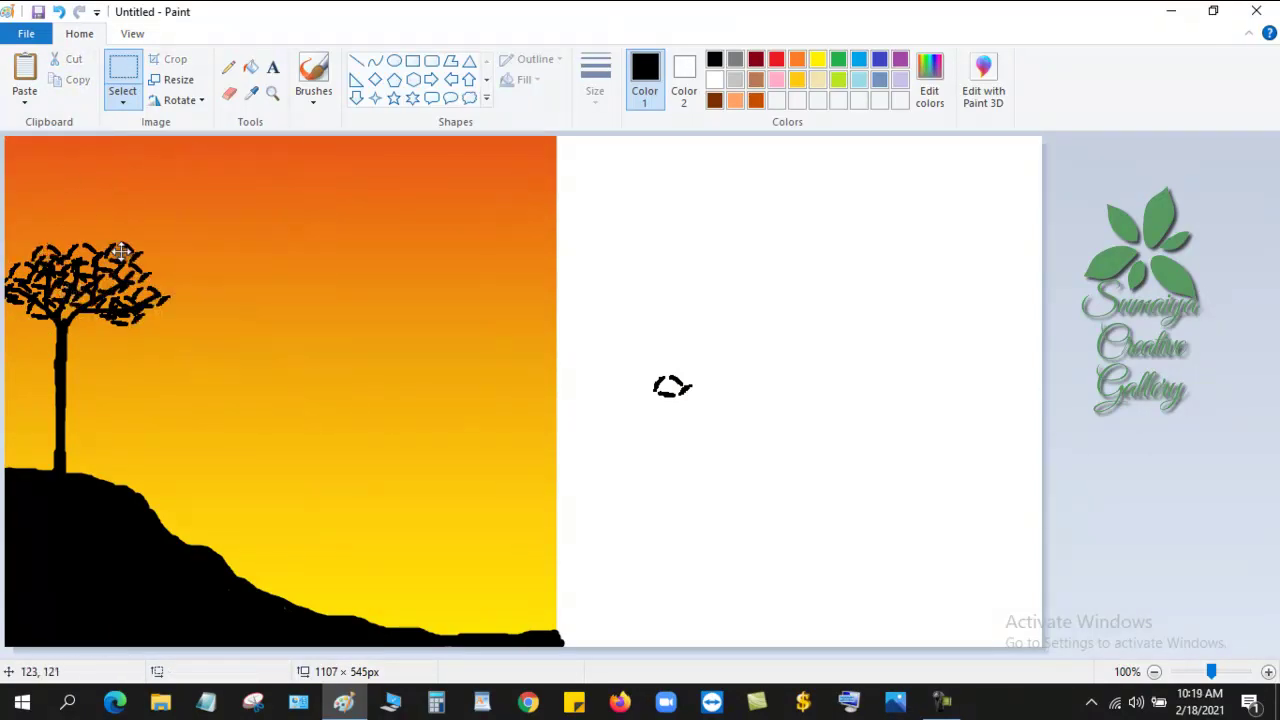
right_click(146, 142)
left_click(170, 197)
left_click_drag(45, 167, 18, 311)
right_click(40, 165)
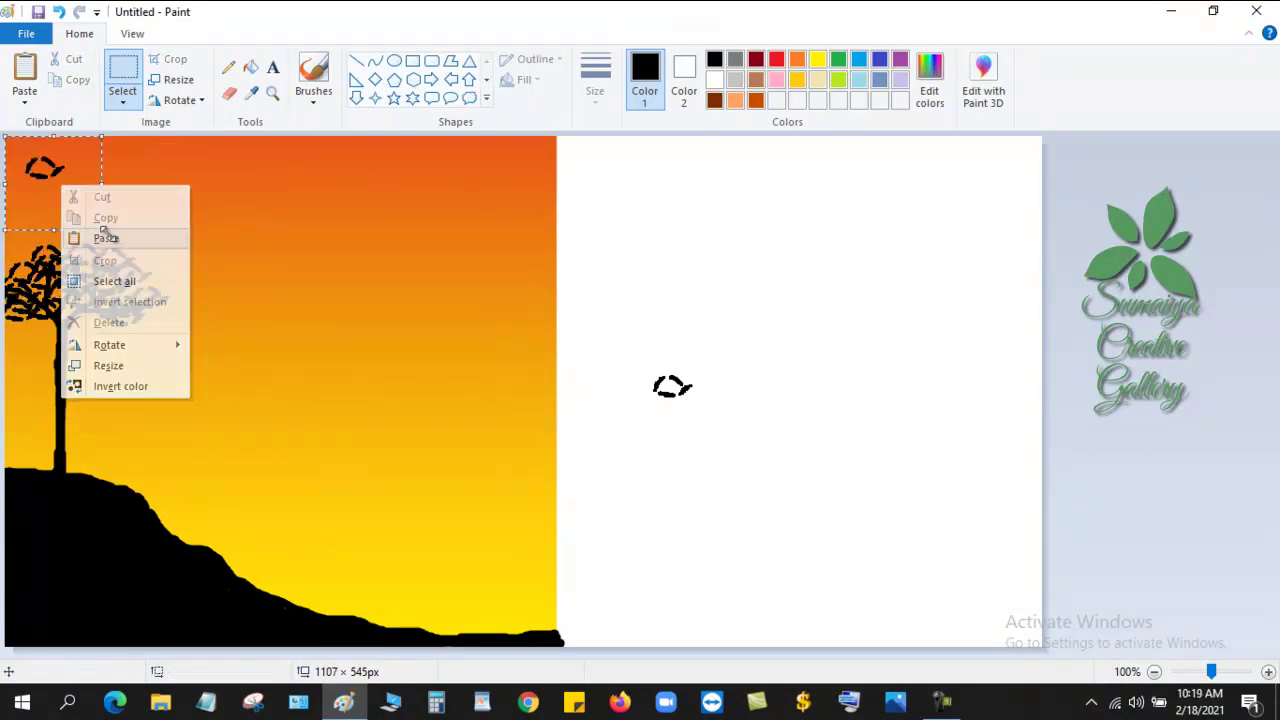
left_click(17, 220)
right_click(54, 178)
left_click(100, 229)
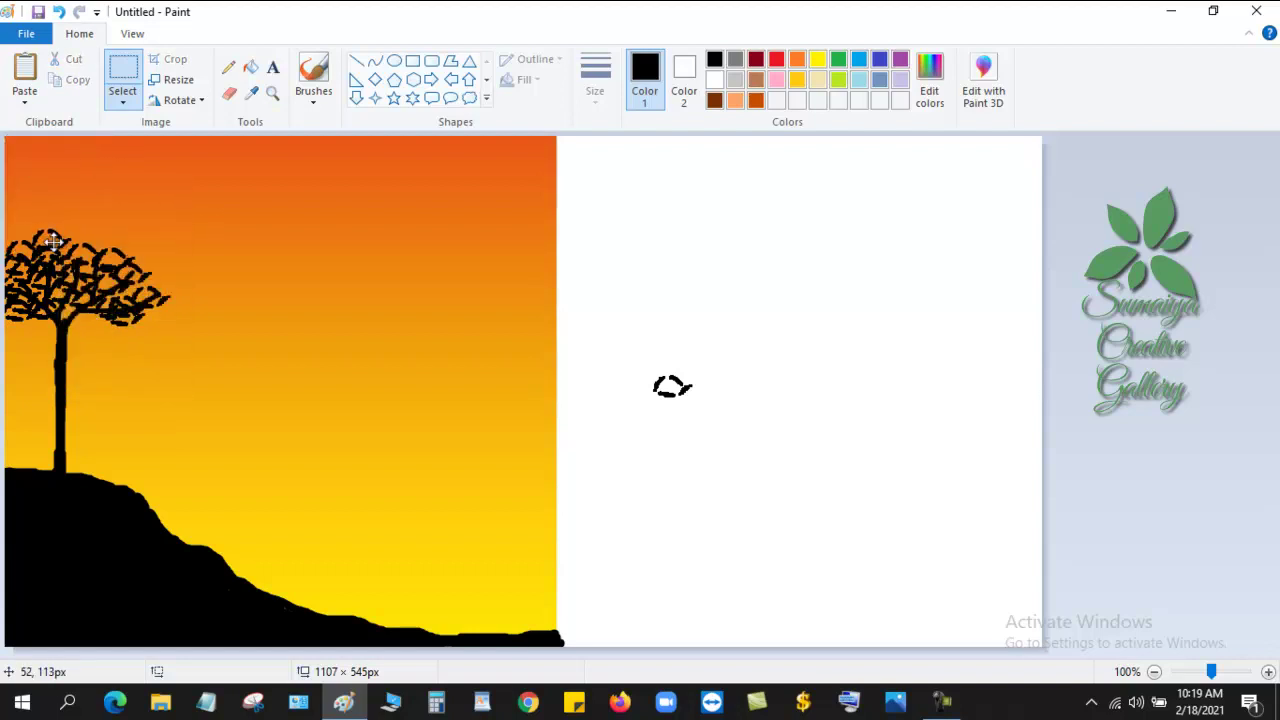
right_click(194, 184)
left_click_drag(43, 163, 20, 236)
Step: Paste five more leaf copies onto the crown to thicken it
right_click(156, 166)
left_click(190, 213)
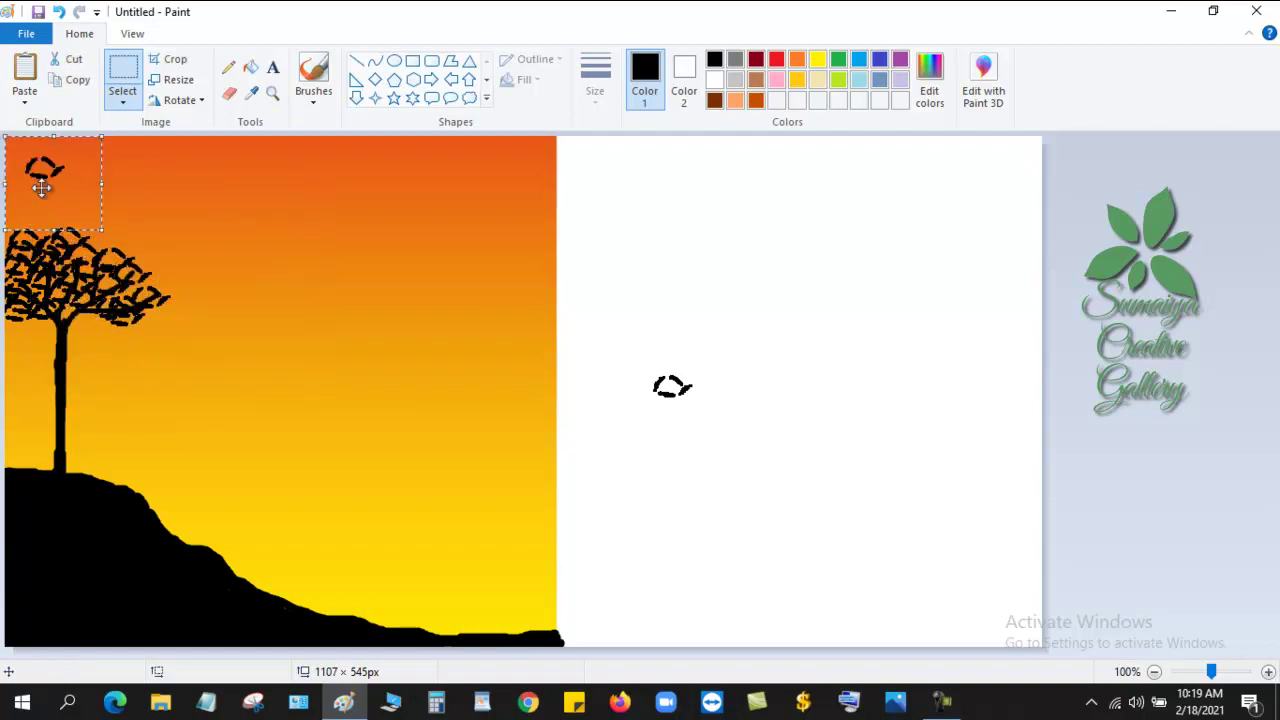
left_click_drag(43, 165, 33, 228)
right_click(149, 149)
left_click(234, 140)
right_click(177, 184)
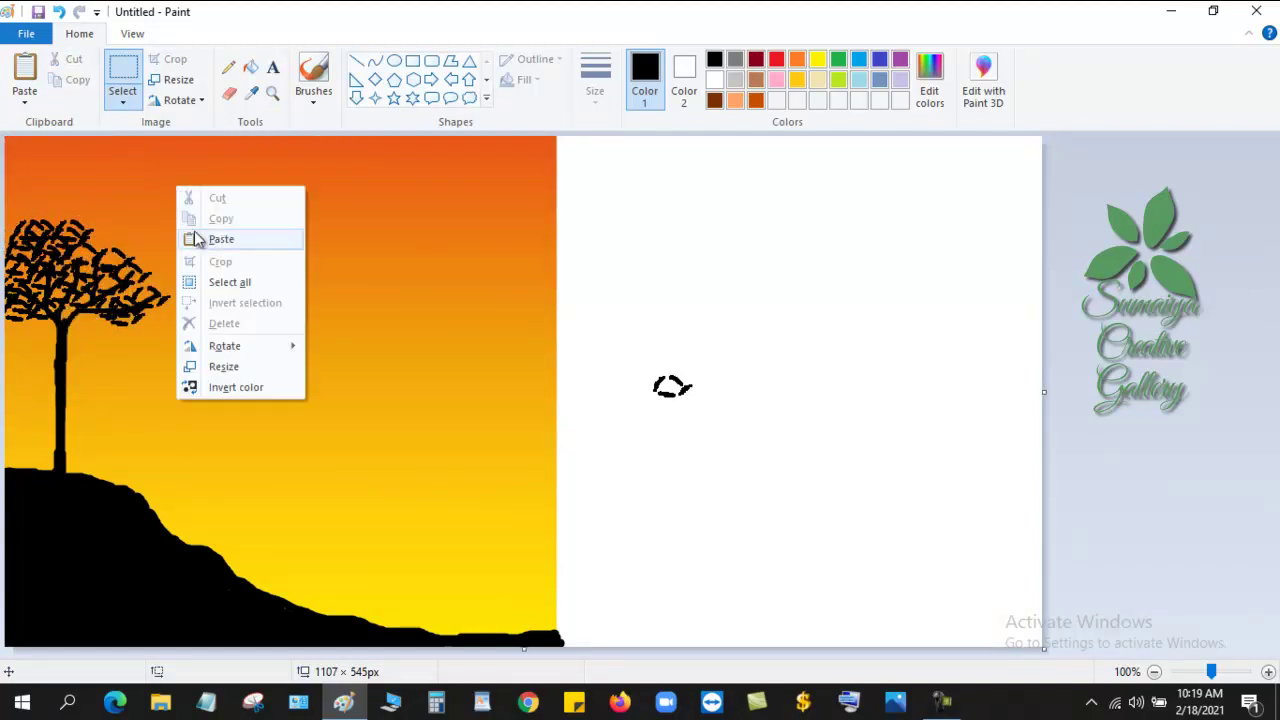
left_click(200, 238)
left_click_drag(43, 165, 33, 228)
right_click(276, 156)
left_click(300, 210)
left_click_drag(54, 163, 100, 235)
right_click(217, 183)
left_click(240, 232)
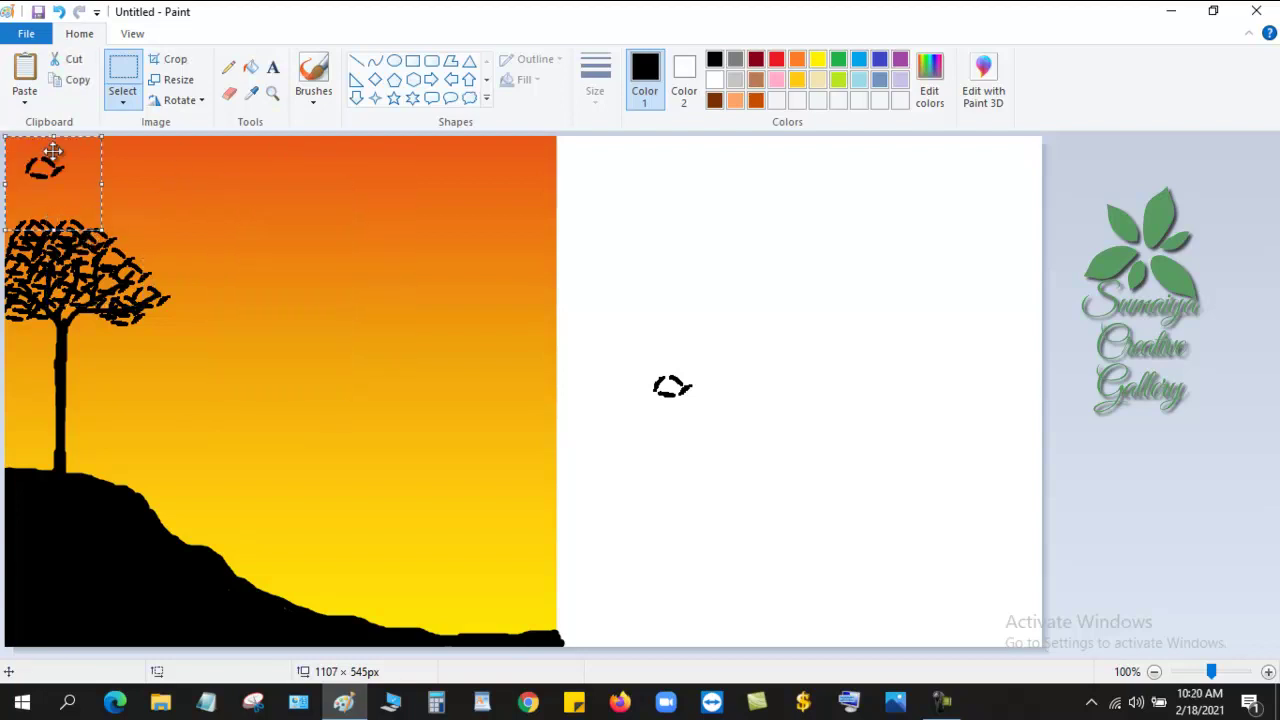
Step: Spread four more leaf copies across the crown out to its left edge
right_click(202, 180)
left_click(240, 231)
left_click_drag(43, 165, 140, 267)
right_click(192, 184)
left_click(235, 232)
left_click_drag(43, 165, 147, 283)
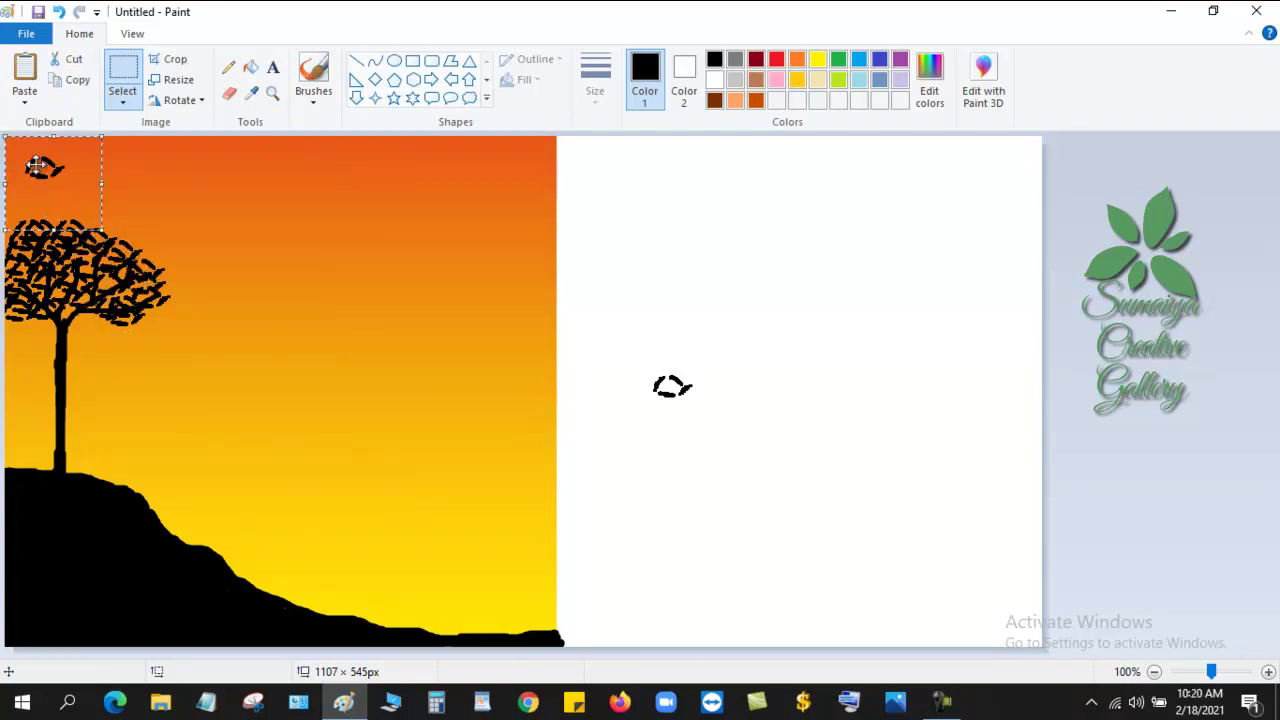
right_click(143, 166)
left_click(178, 214)
left_click_drag(43, 165, 160, 283)
right_click(150, 184)
left_click(190, 232)
left_click_drag(51, 170, 25, 240)
Step: Add four leaf copies along the crown's right side
right_click(90, 140)
left_click(128, 188)
right_click(123, 161)
left_click(163, 209)
left_click_drag(43, 165, 135, 270)
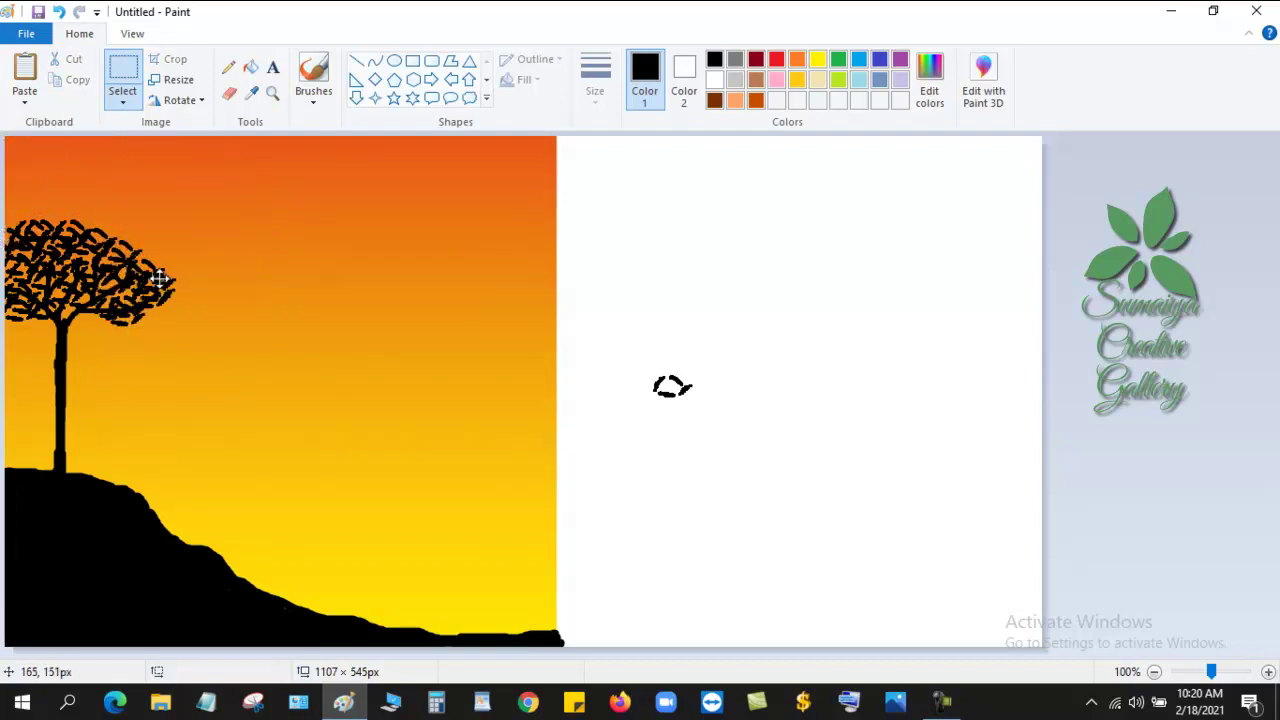
right_click(70, 188)
left_click(110, 236)
left_click_drag(43, 165, 150, 300)
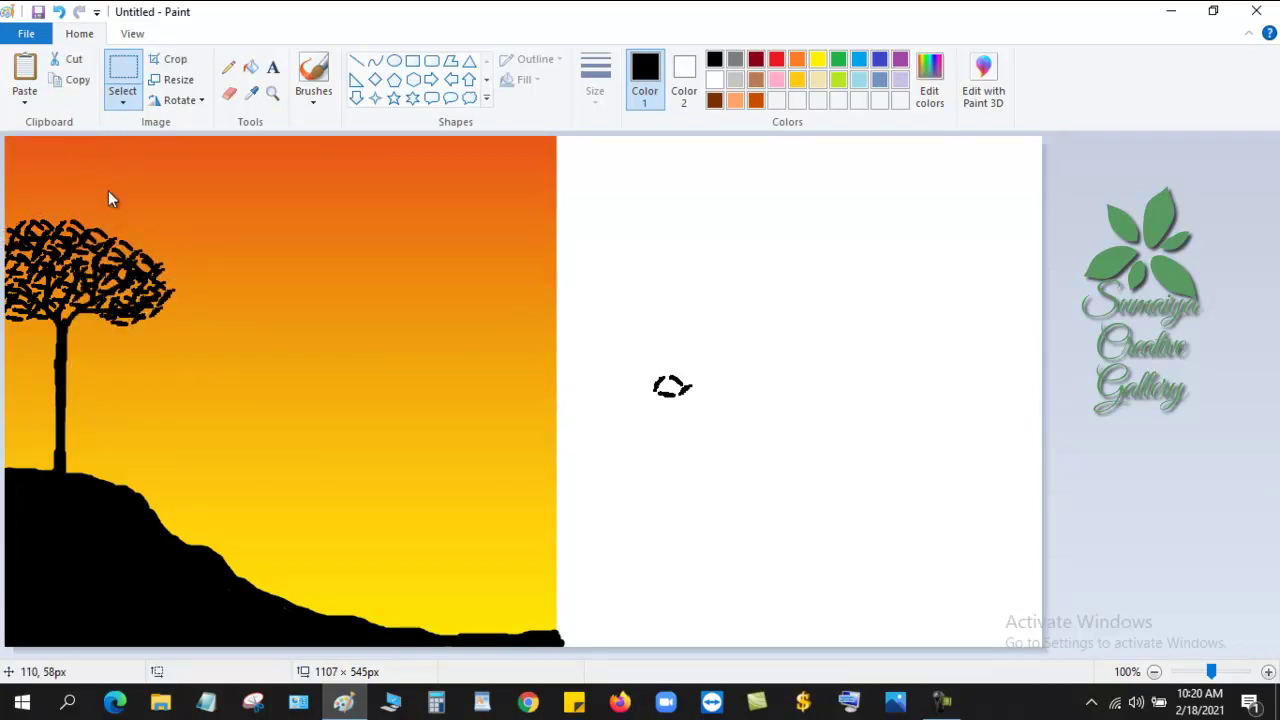
right_click(109, 197)
left_click(149, 245)
left_click_drag(43, 165, 5, 302)
Step: Drop the final two leaf copies in place to complete the dense crown
right_click(105, 190)
left_click(145, 238)
left_click_drag(43, 165, 145, 265)
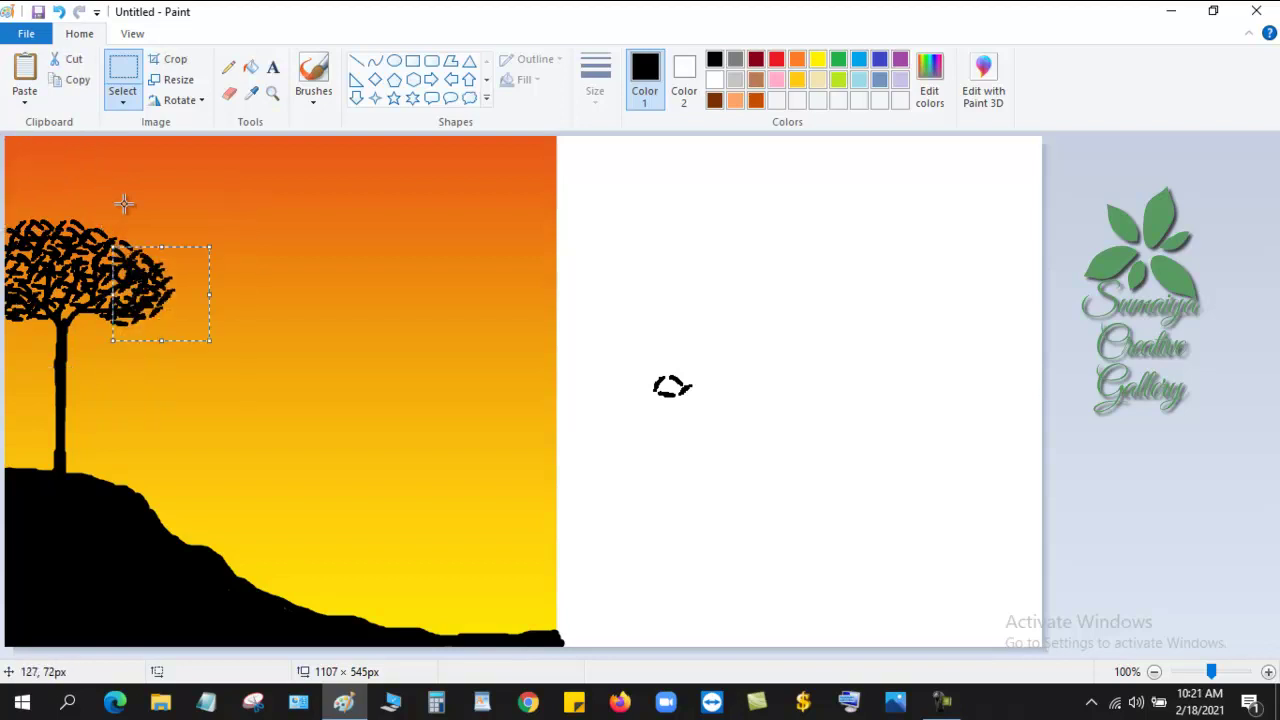
right_click(114, 194)
left_click(154, 242)
left_click_drag(51, 158, 40, 270)
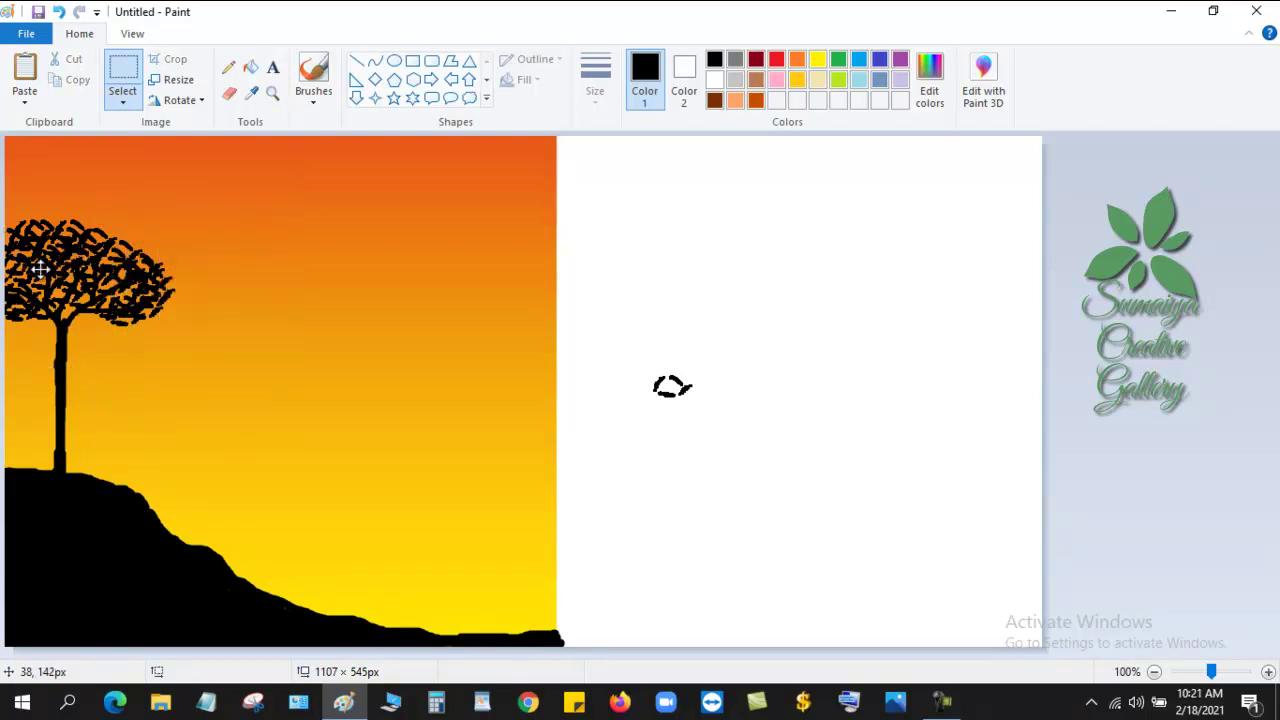
left_click(234, 220)
left_click(315, 65)
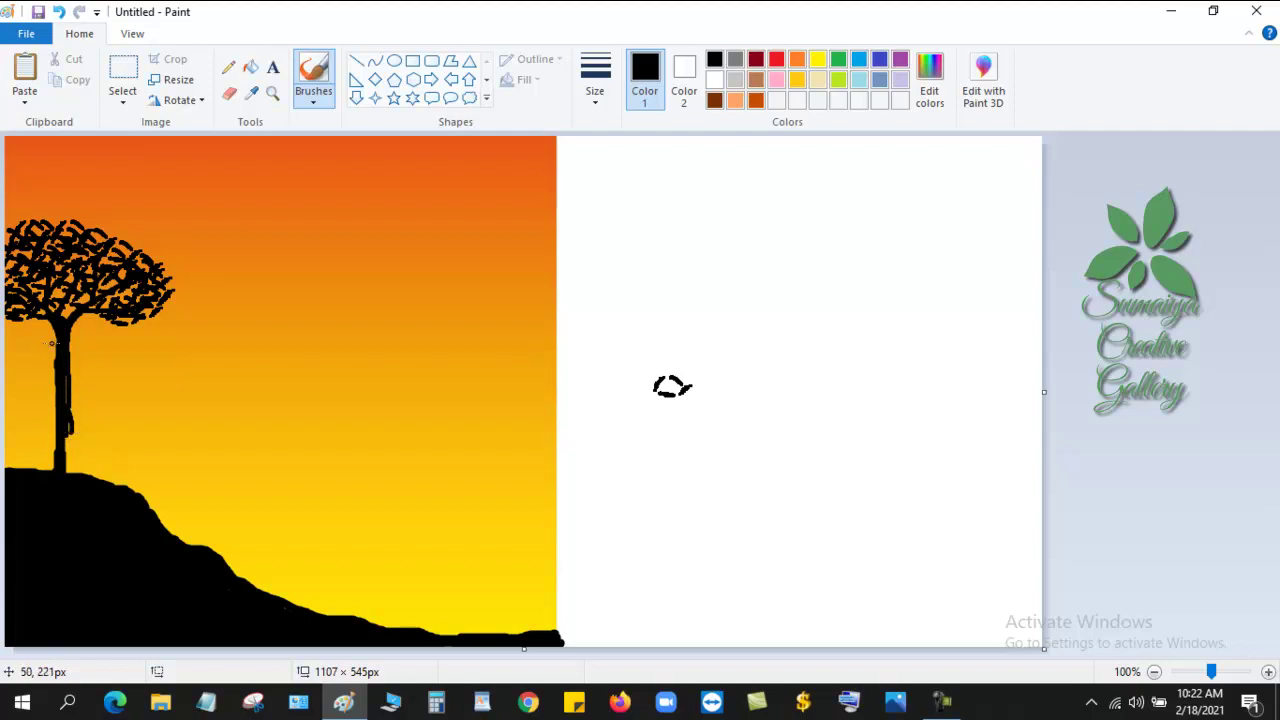
Step: Undo the stray trunk mark and pencil a small V-shaped grass tuft on the white area
key("ctrl+z")
left_click(228, 67)
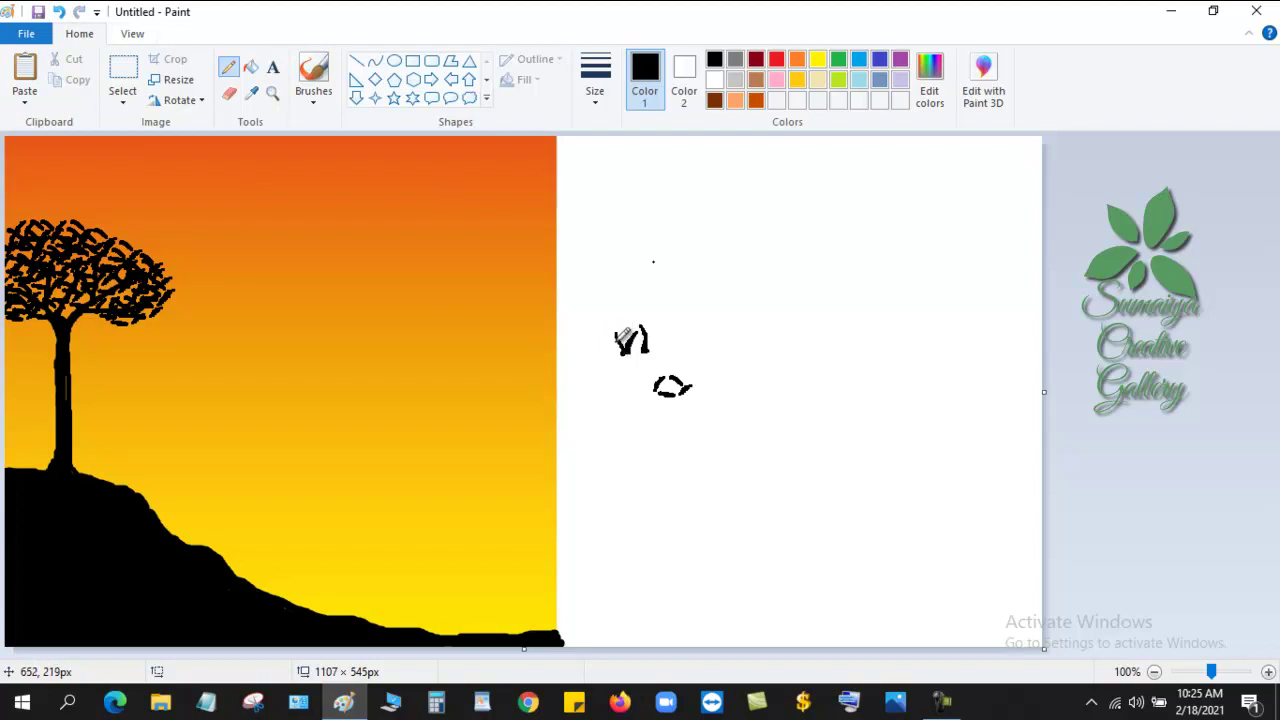
left_click(60, 14)
key("ctrl+z")
key("ctrl+z")
left_click_drag(604, 355, 614, 322)
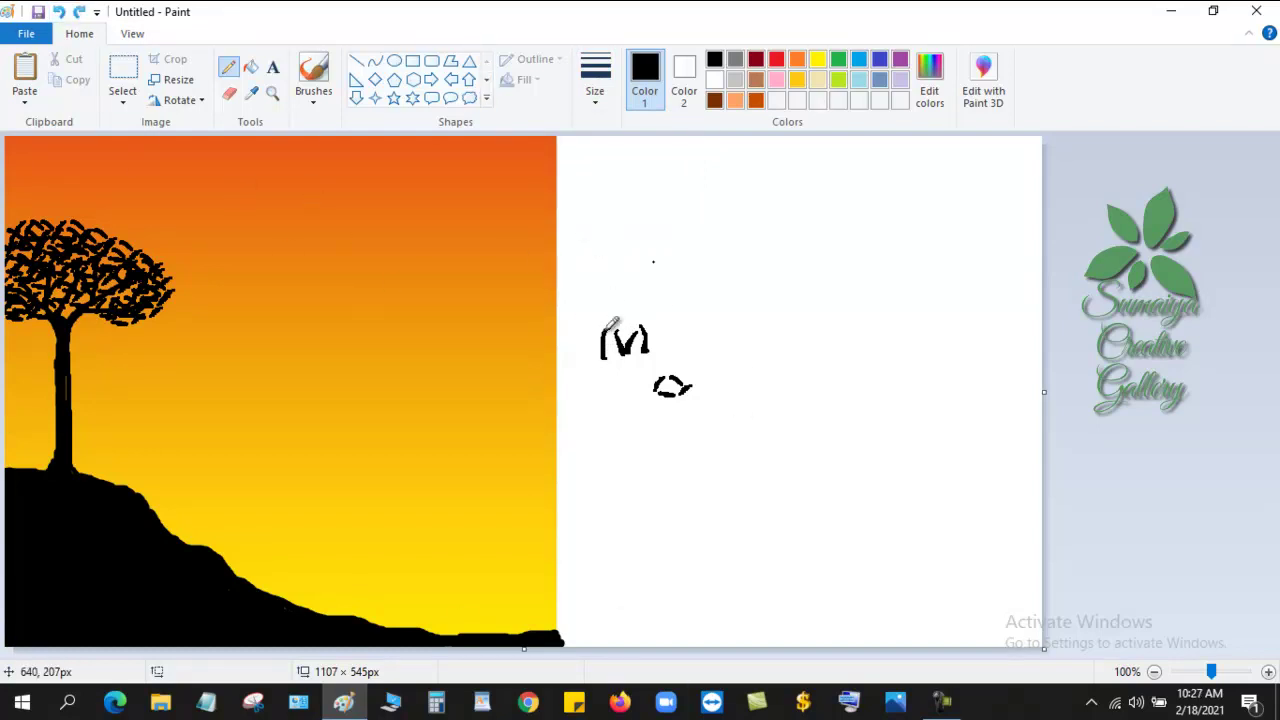
Step: Select the small grass-tuft drawing with a rectangular selection and copy it
left_click(123, 75)
left_click_drag(581, 298, 666, 360)
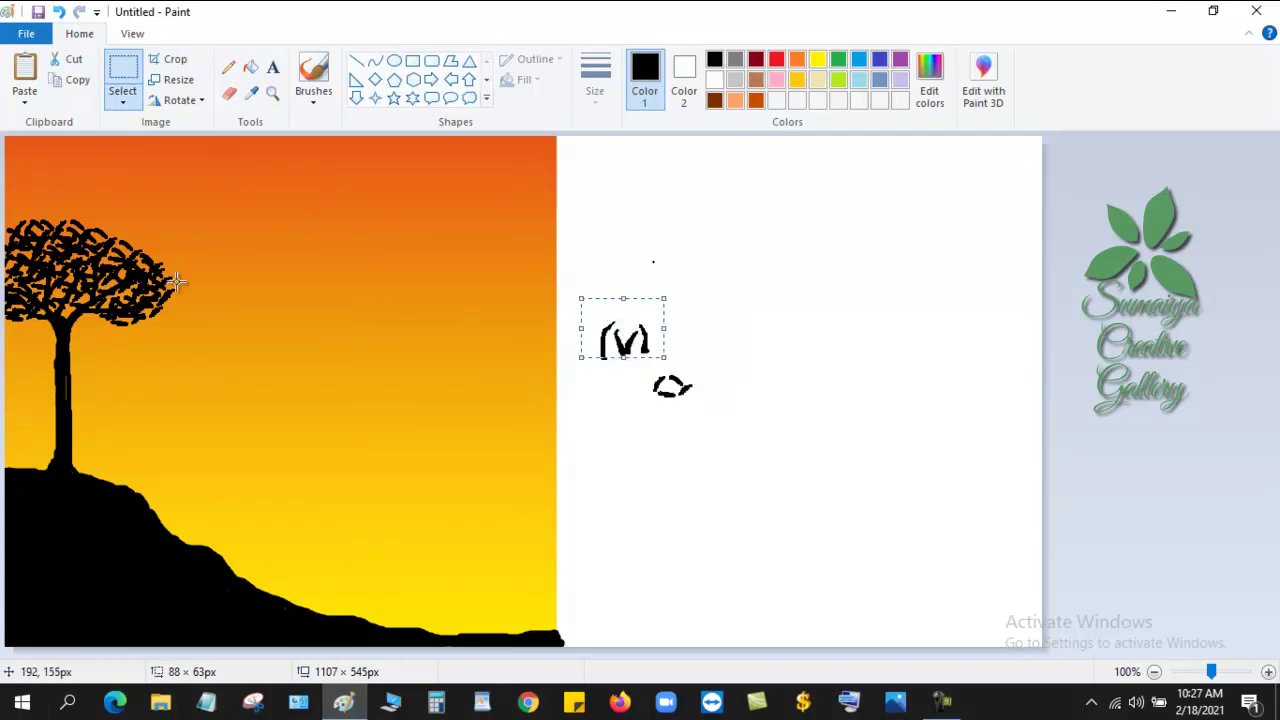
right_click(230, 312)
left_click(274, 364)
Step: Paste many grass-tuft copies in a row along the bottom edge of the hill
left_click_drag(48, 175, 28, 450)
right_click(108, 372)
left_click(152, 424)
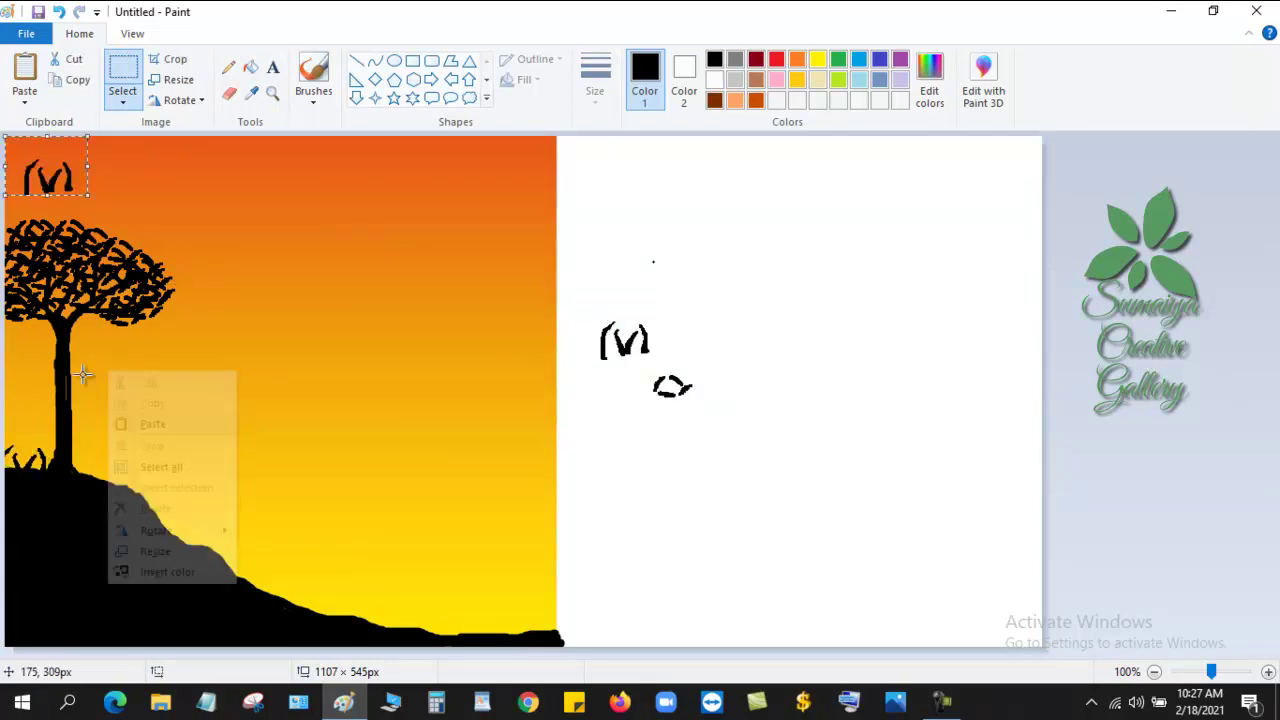
mouse_move(48, 175)
left_mouse_down()
mouse_move(128, 486)
mouse_move(528, 623)
left_mouse_up()
right_click(404, 538)
left_click(449, 374)
left_click_drag(48, 175, 483, 625)
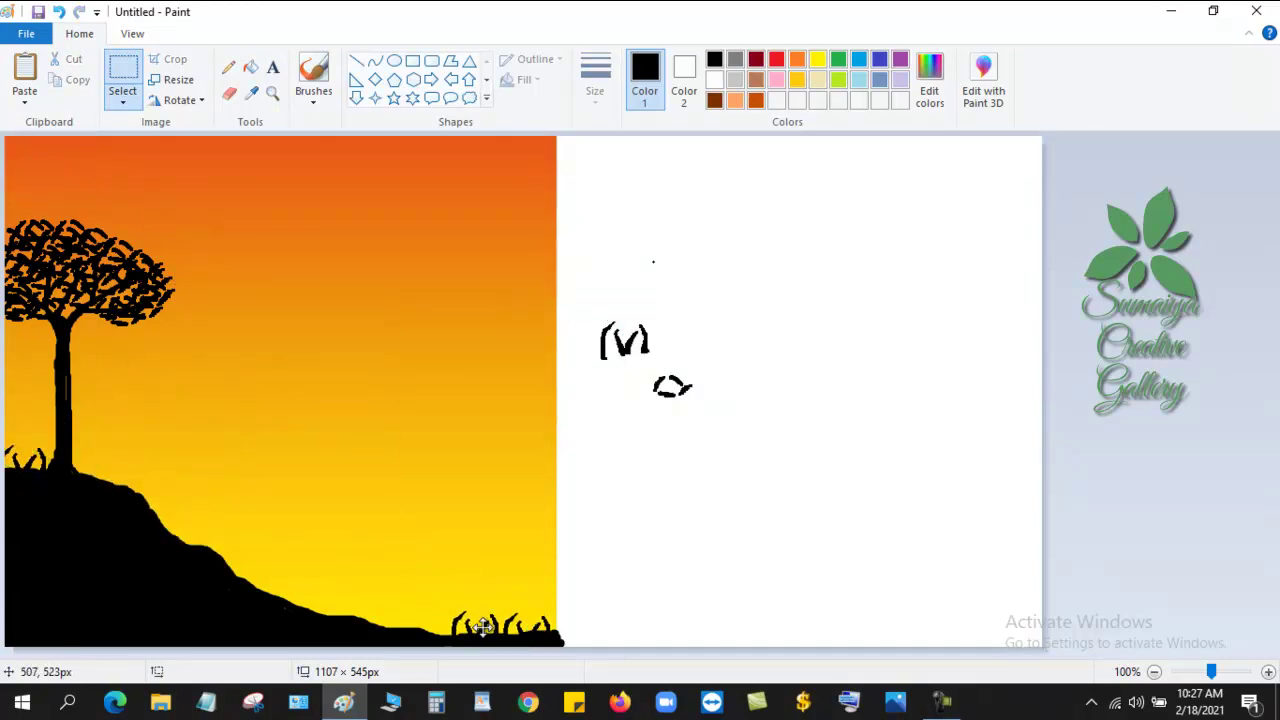
right_click(337, 388)
left_click(381, 440)
left_click_drag(48, 175, 475, 625)
key("ctrl+z")
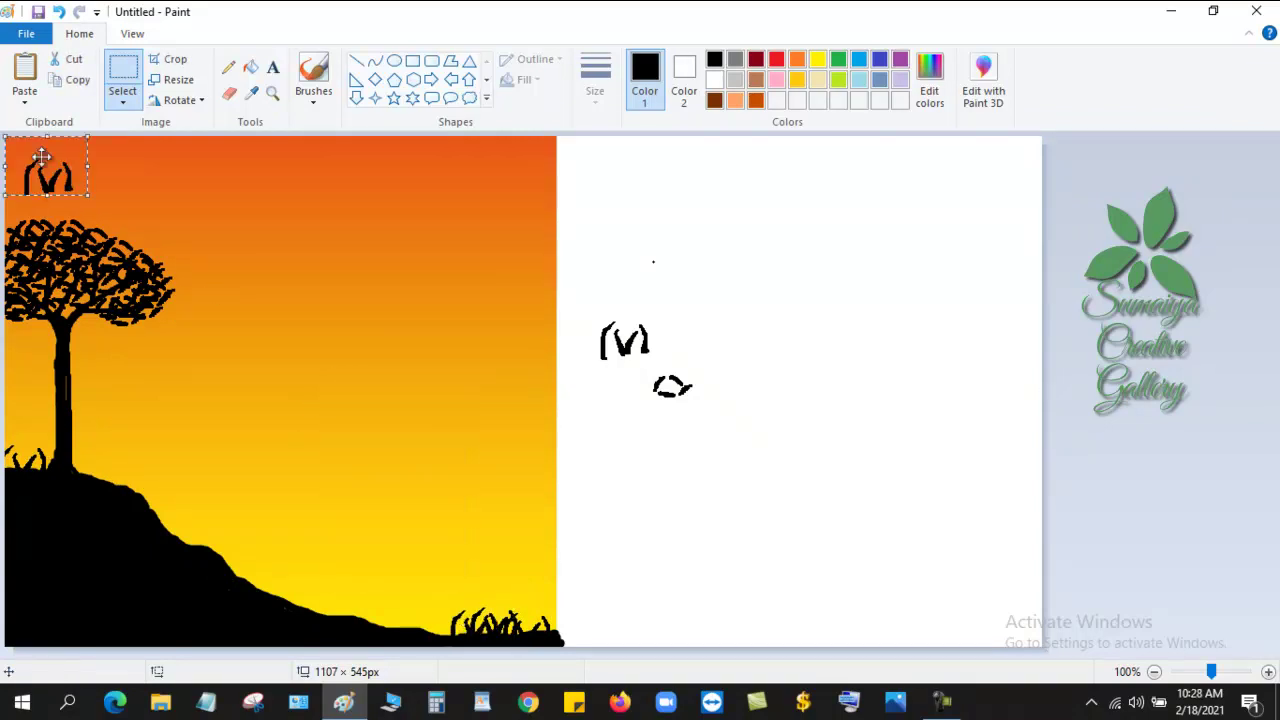
left_click_drag(42, 155, 450, 620)
right_click(277, 285)
left_click(349, 337)
left_click_drag(48, 175, 415, 622)
right_click(324, 311)
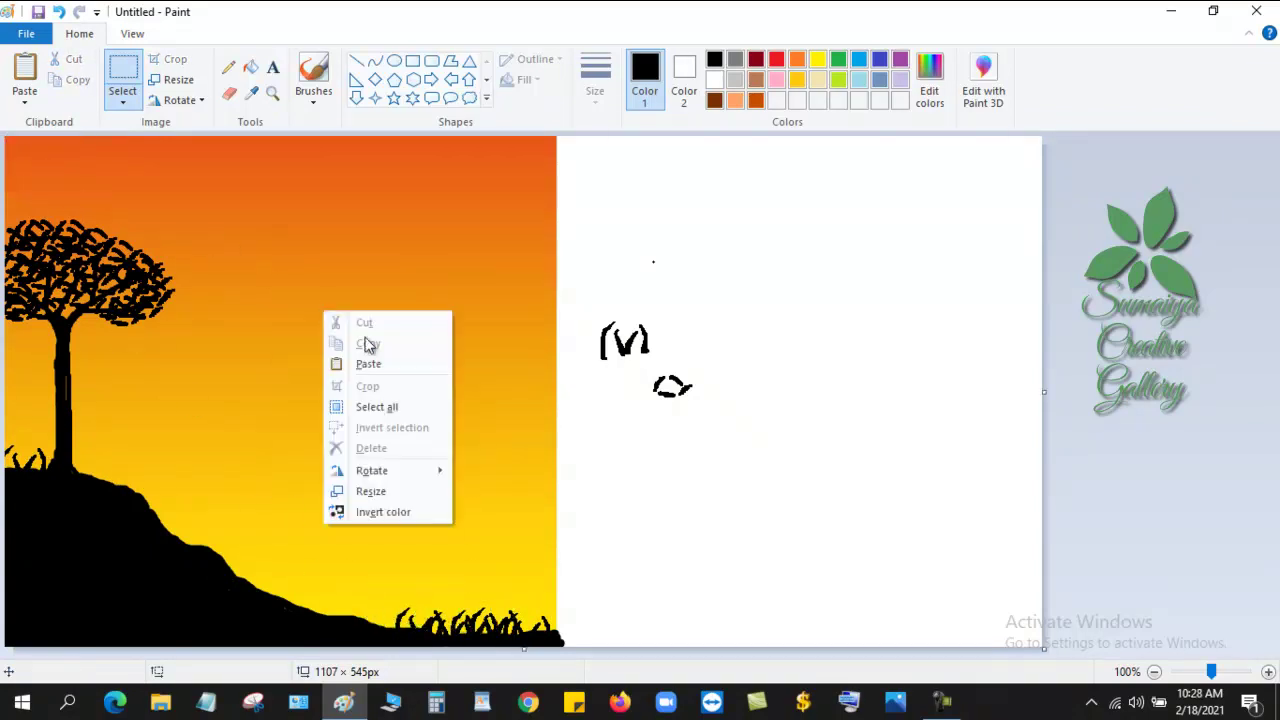
left_click(368, 363)
left_click_drag(48, 175, 376, 620)
key("ctrl+v")
left_click_drag(48, 178, 552, 622)
right_click(244, 218)
left_click(288, 270)
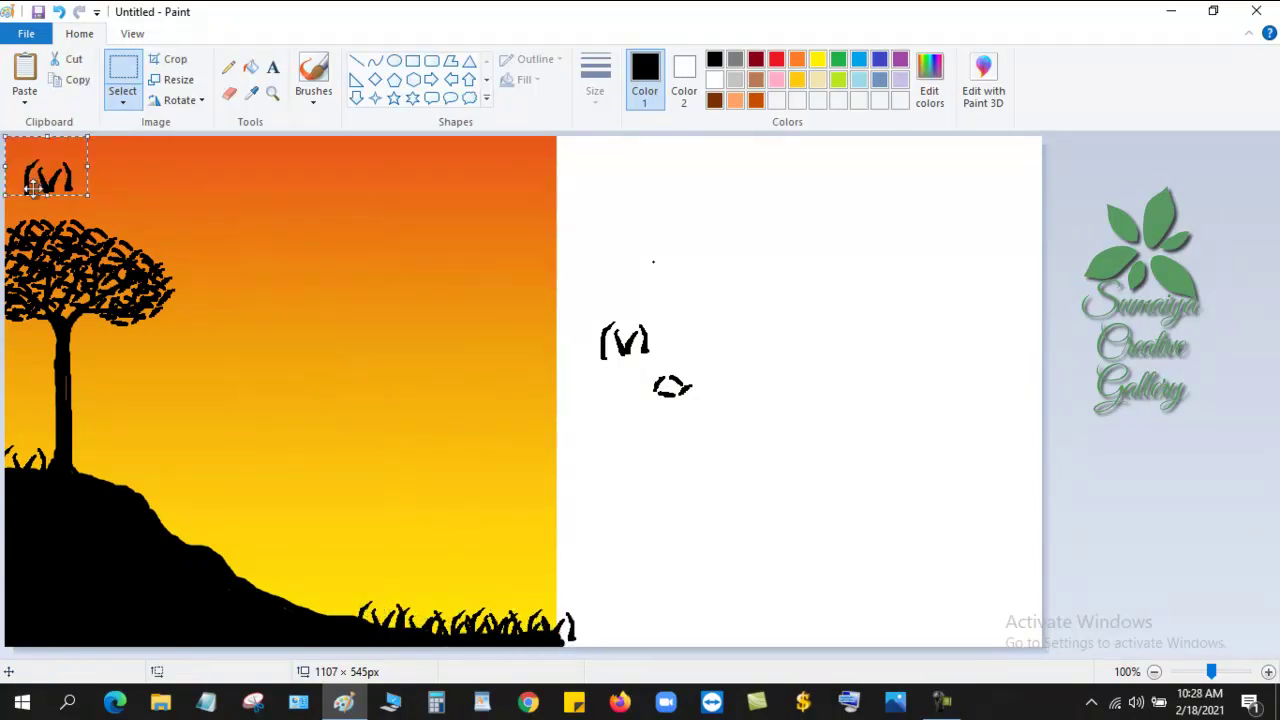
left_click_drag(33, 188, 345, 625)
right_click(372, 309)
left_click(433, 362)
left_click_drag(40, 185, 440, 614)
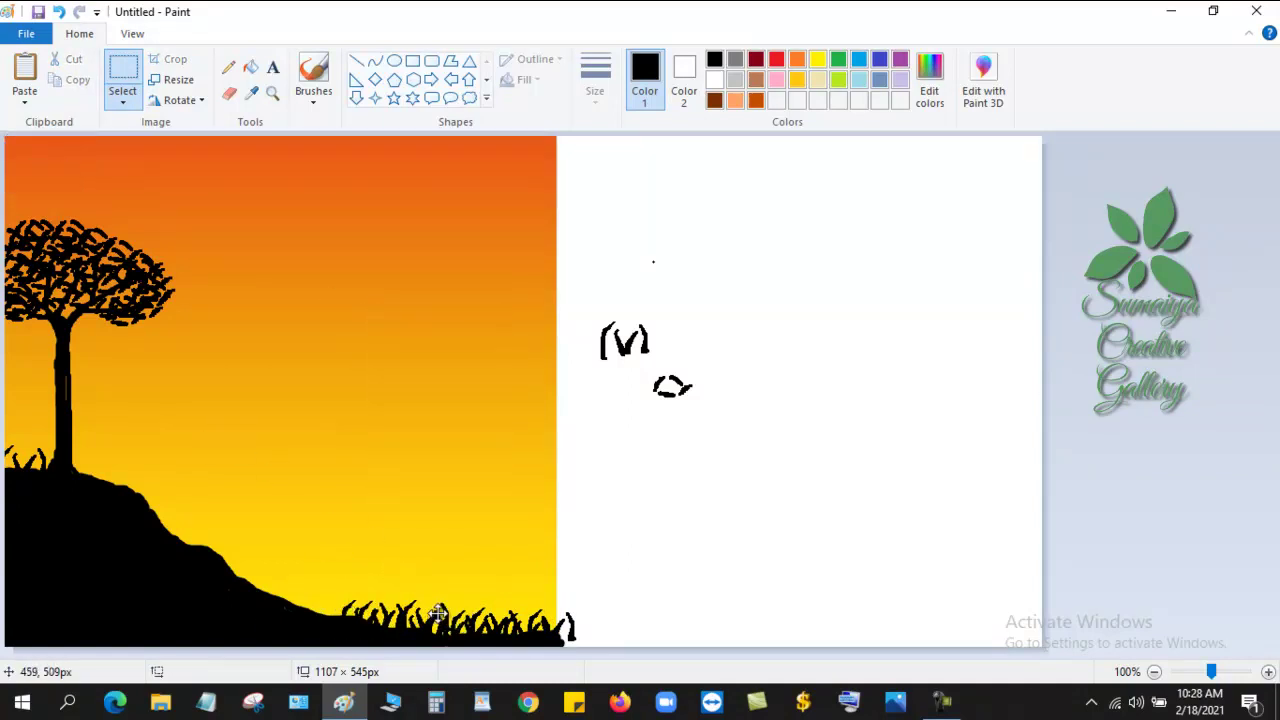
right_click(318, 316)
left_click(366, 368)
left_click_drag(44, 180, 355, 615)
right_click(291, 305)
left_click(340, 358)
left_click_drag(48, 185, 318, 606)
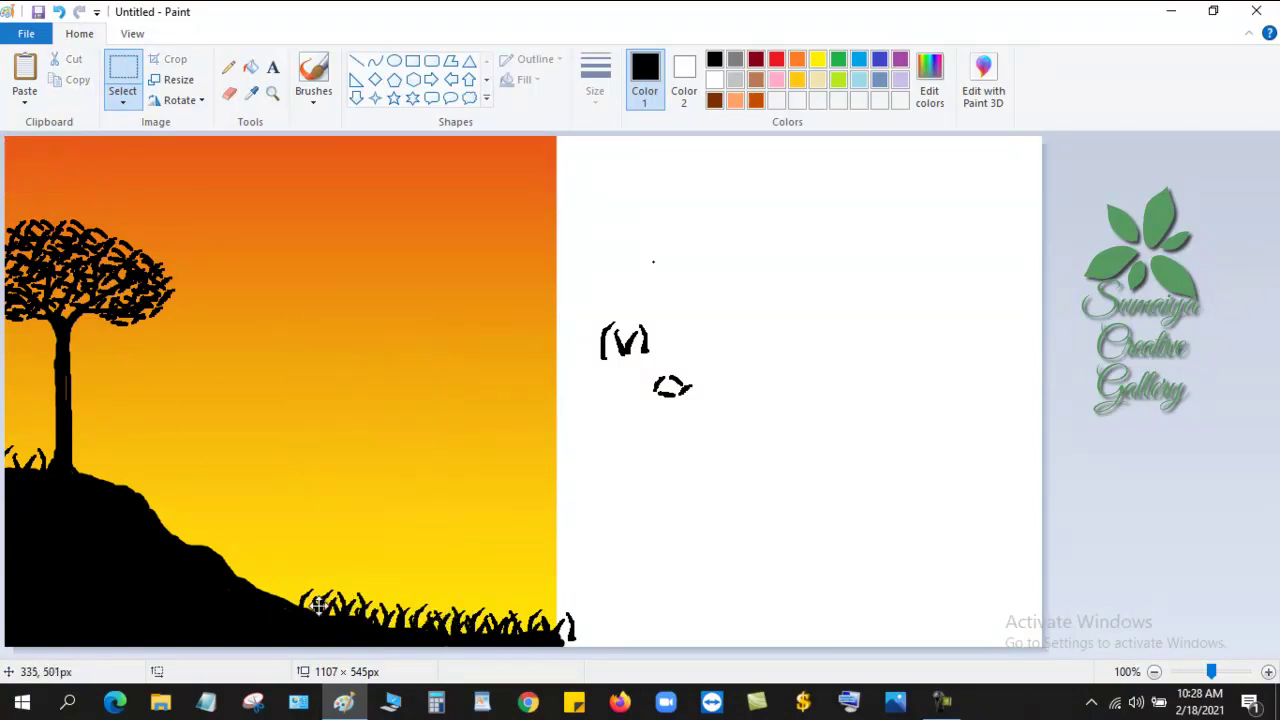
right_click(286, 246)
left_click(322, 298)
left_click_drag(48, 166, 288, 594)
Step: Paste grass-tuft copies climbing up the hill slope
right_click(284, 274)
key("Escape")
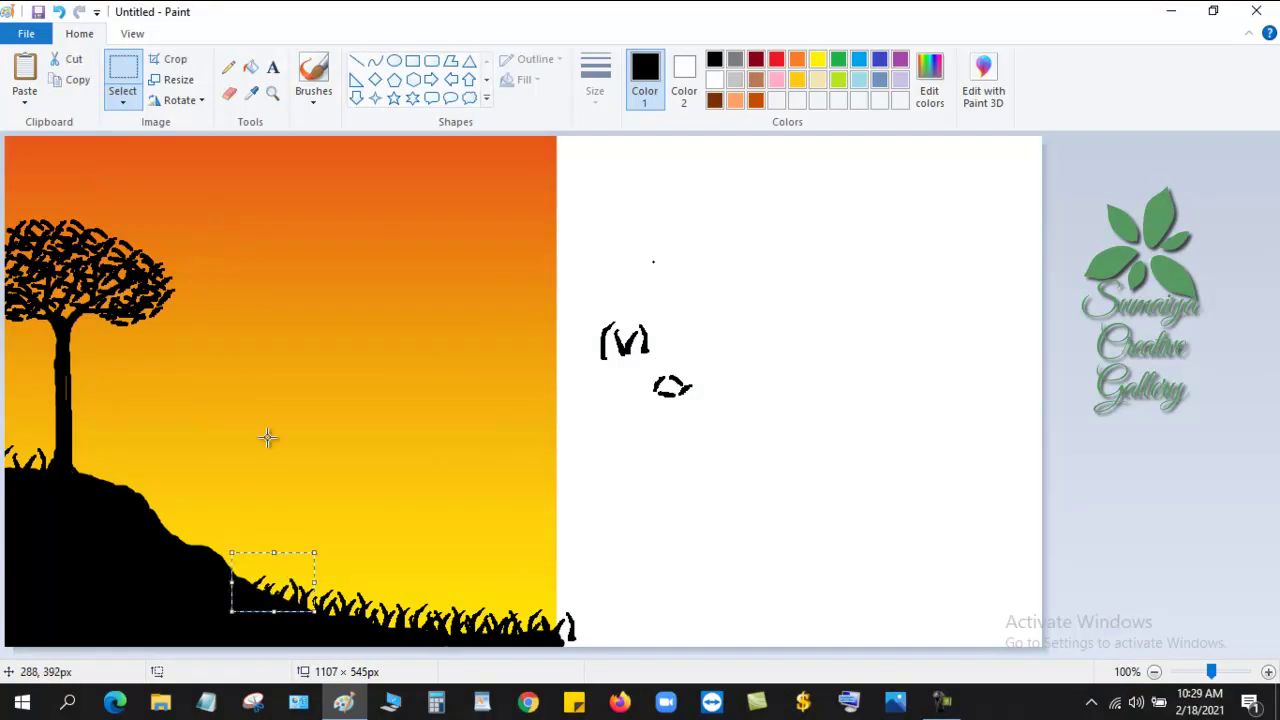
right_click(286, 334)
left_click(322, 386)
left_click_drag(48, 166, 270, 590)
right_click(300, 354)
left_click(336, 406)
mouse_move(48, 166)
left_mouse_down()
mouse_move(251, 569)
mouse_move(224, 572)
left_mouse_up()
right_click(280, 358)
left_click(316, 410)
right_click(216, 288)
left_click(252, 340)
left_click_drag(48, 166, 207, 535)
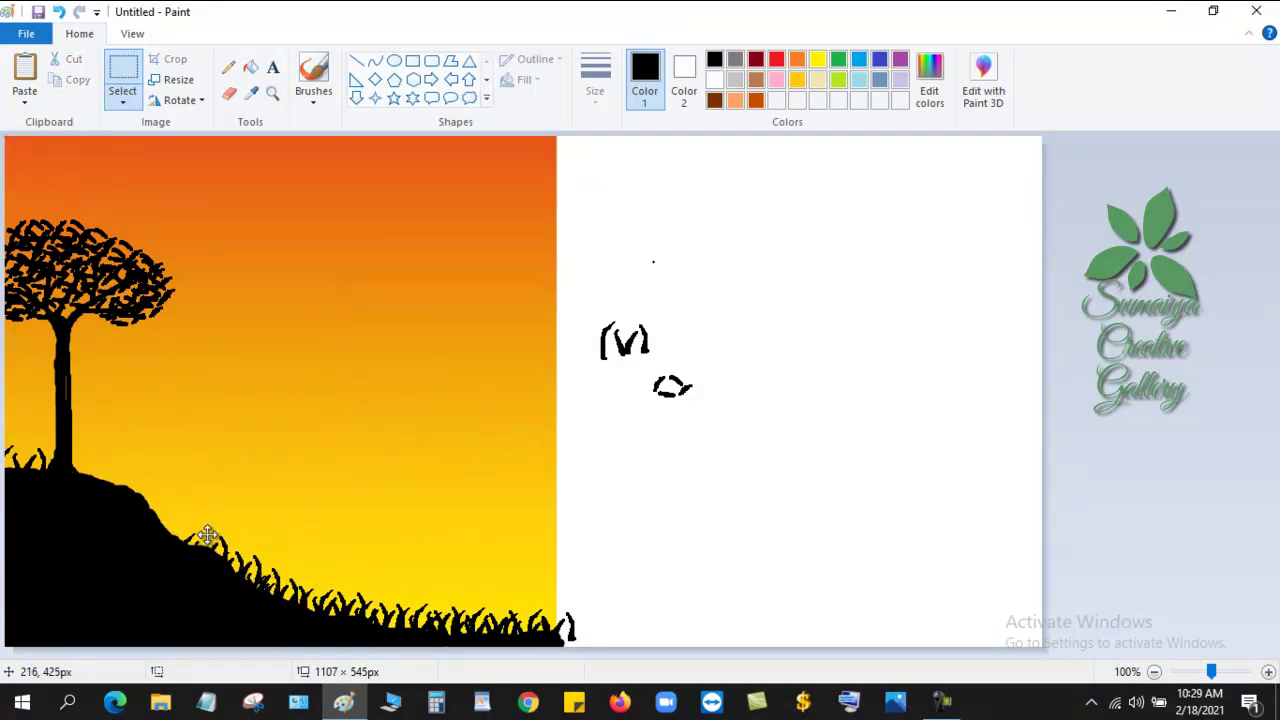
right_click(266, 228)
left_click(312, 278)
left_click_drag(48, 166, 200, 530)
right_click(278, 254)
left_click(318, 303)
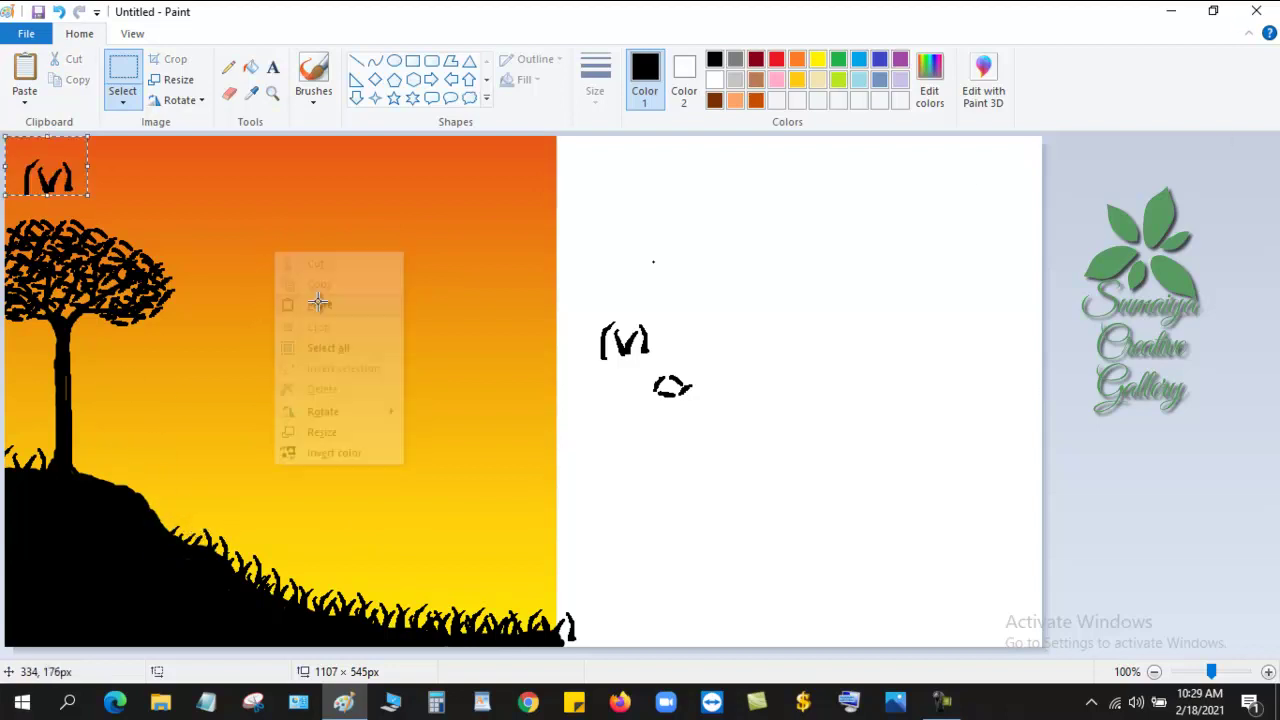
left_click_drag(48, 166, 178, 536)
right_click(304, 324)
left_click(340, 376)
left_click_drag(48, 166, 223, 567)
right_click(288, 282)
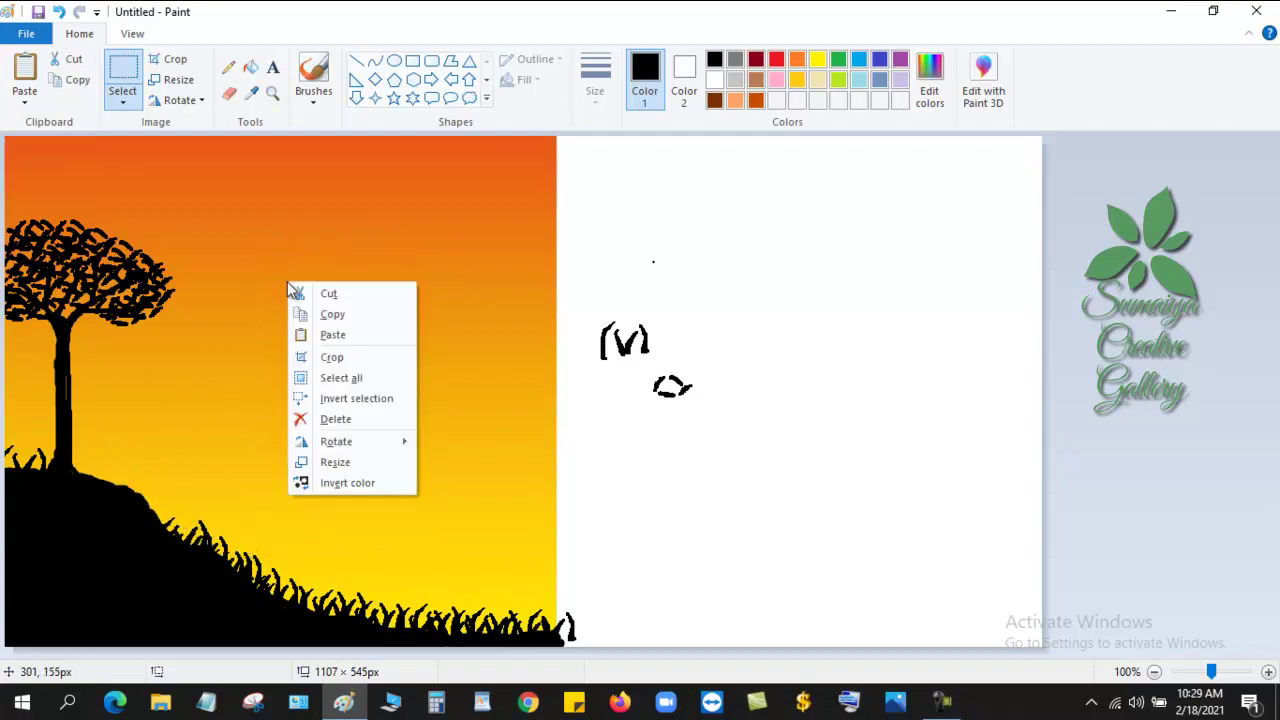
left_click(333, 334)
left_click_drag(48, 166, 150, 510)
key("ctrl+v")
mouse_move(48, 166)
left_mouse_down()
mouse_move(177, 480)
mouse_move(175, 518)
left_mouse_up()
right_click(288, 308)
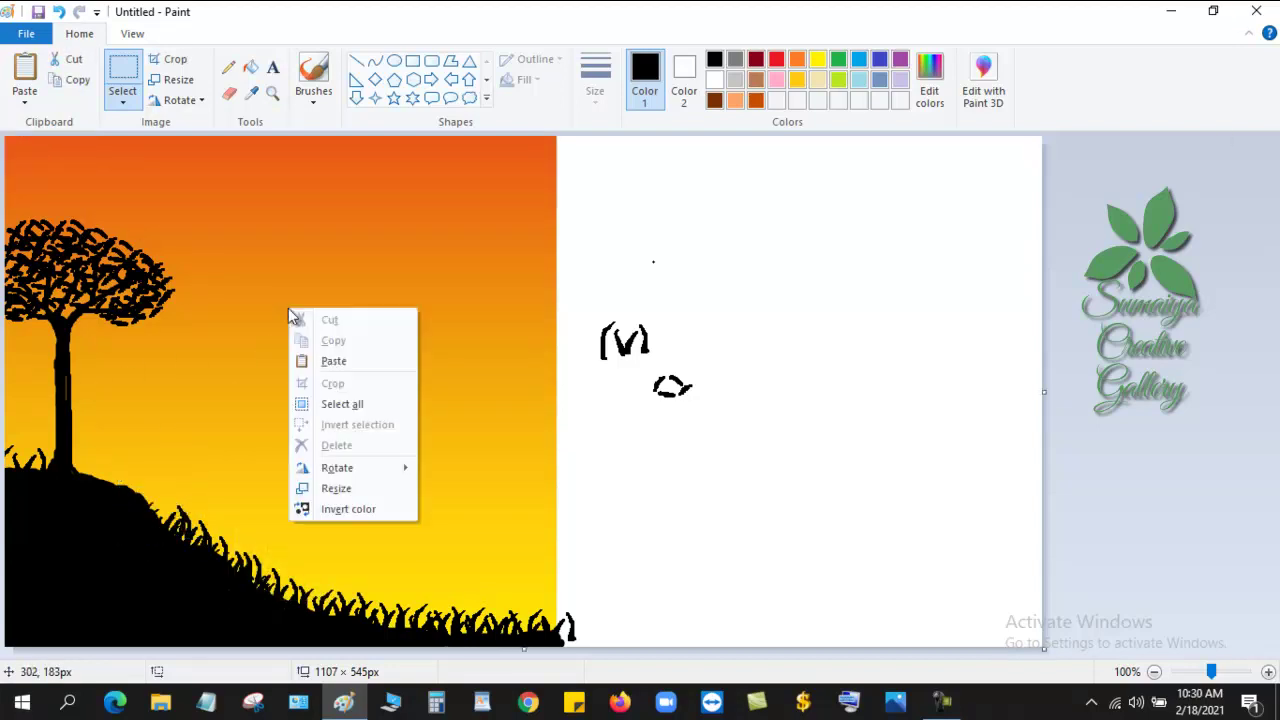
left_click(333, 361)
left_click_drag(48, 166, 148, 506)
key("ctrl+v")
Step: Paste more grass tufts around the tree's base, the hill's left edge and base
right_click(243, 266)
mouse_move(48, 166)
left_mouse_down()
mouse_move(143, 490)
mouse_move(96, 374)
mouse_move(98, 478)
left_mouse_up()
left_click(284, 317)
right_click(270, 238)
left_click(312, 288)
left_click_drag(48, 166, 96, 446)
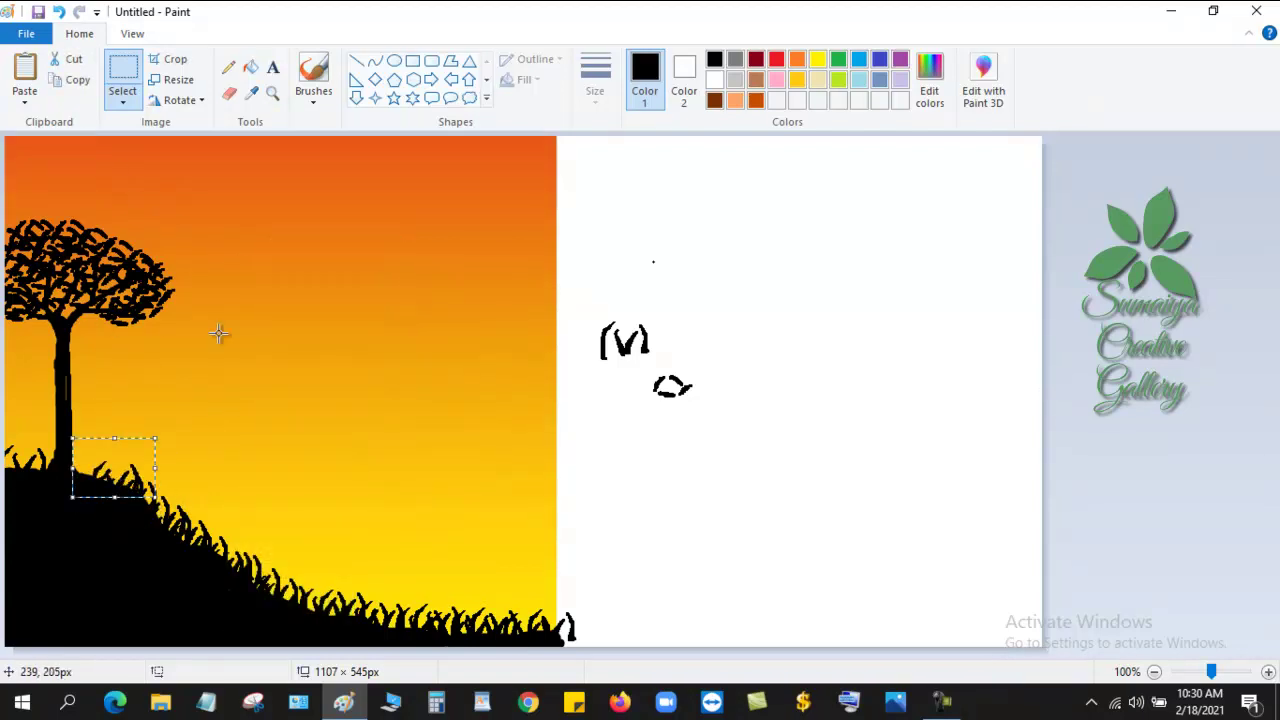
right_click(248, 300)
left_click(300, 356)
left_click_drag(48, 166, 92, 470)
right_click(218, 318)
left_click(270, 374)
left_click_drag(48, 166, 61, 465)
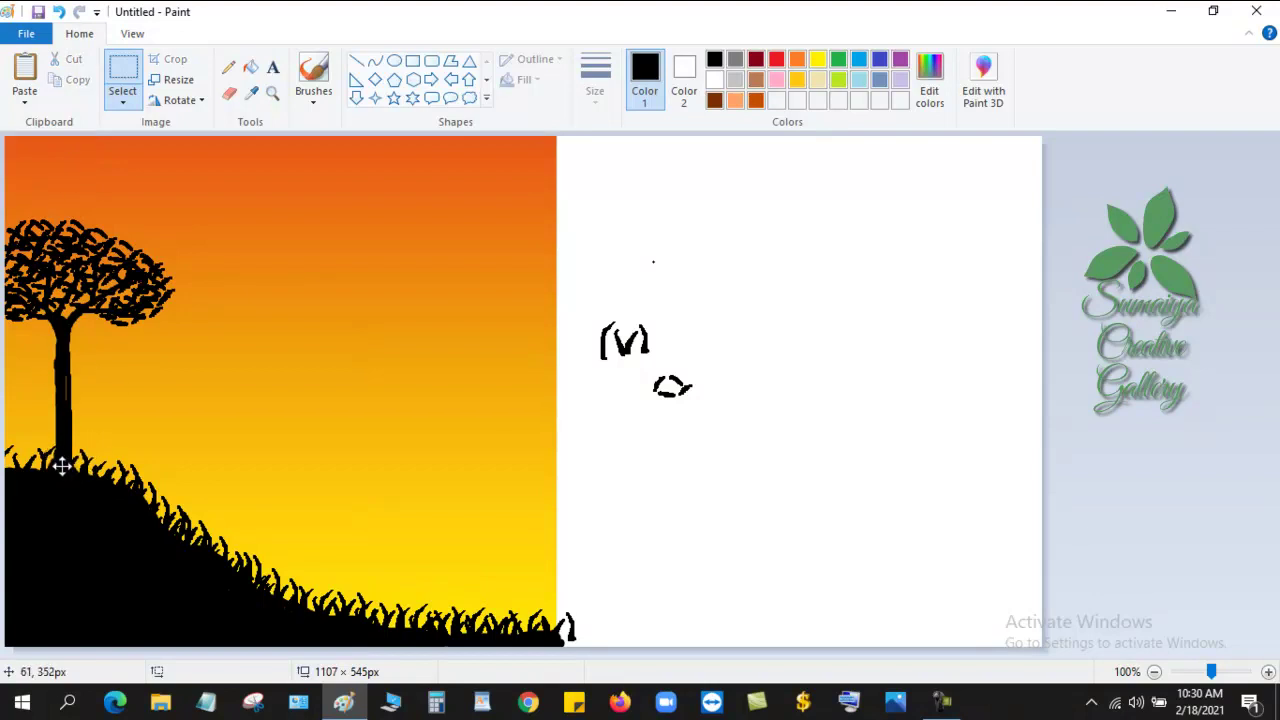
right_click(234, 344)
left_click(286, 400)
left_click_drag(48, 166, 92, 463)
right_click(357, 236)
left_click(409, 292)
key("ctrl+v")
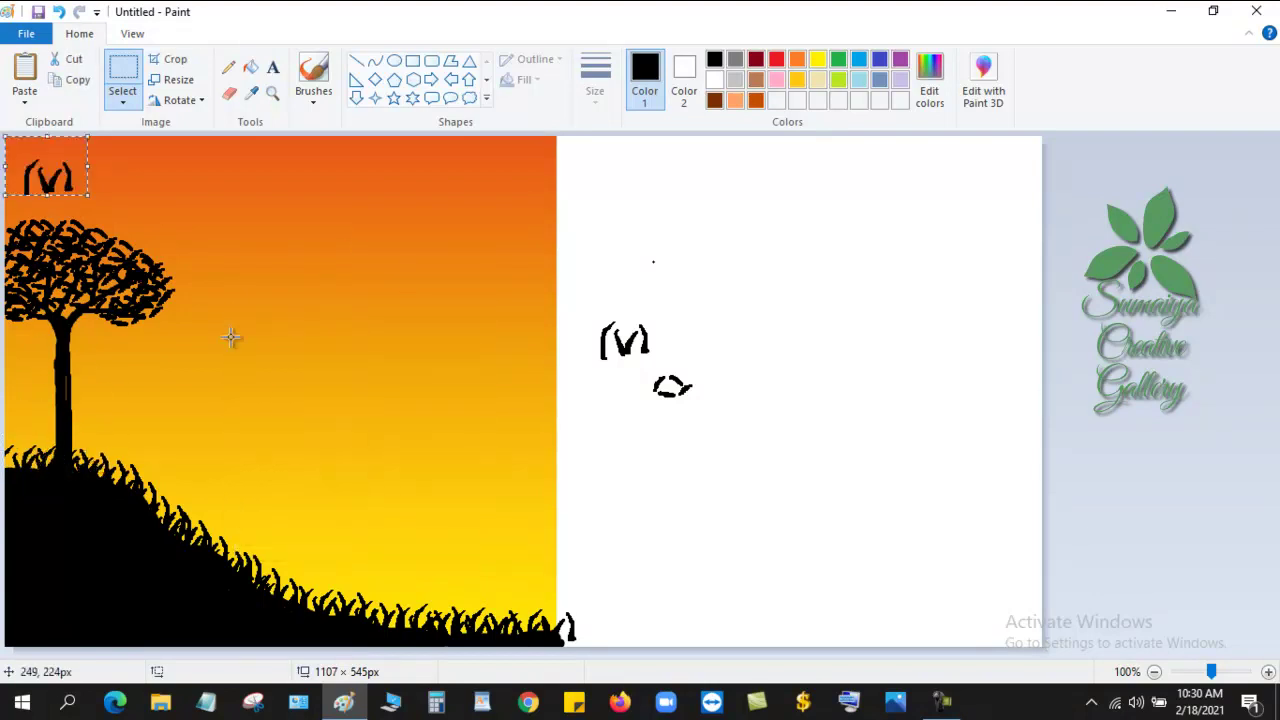
left_click_drag(48, 166, 30, 460)
left_click(297, 400)
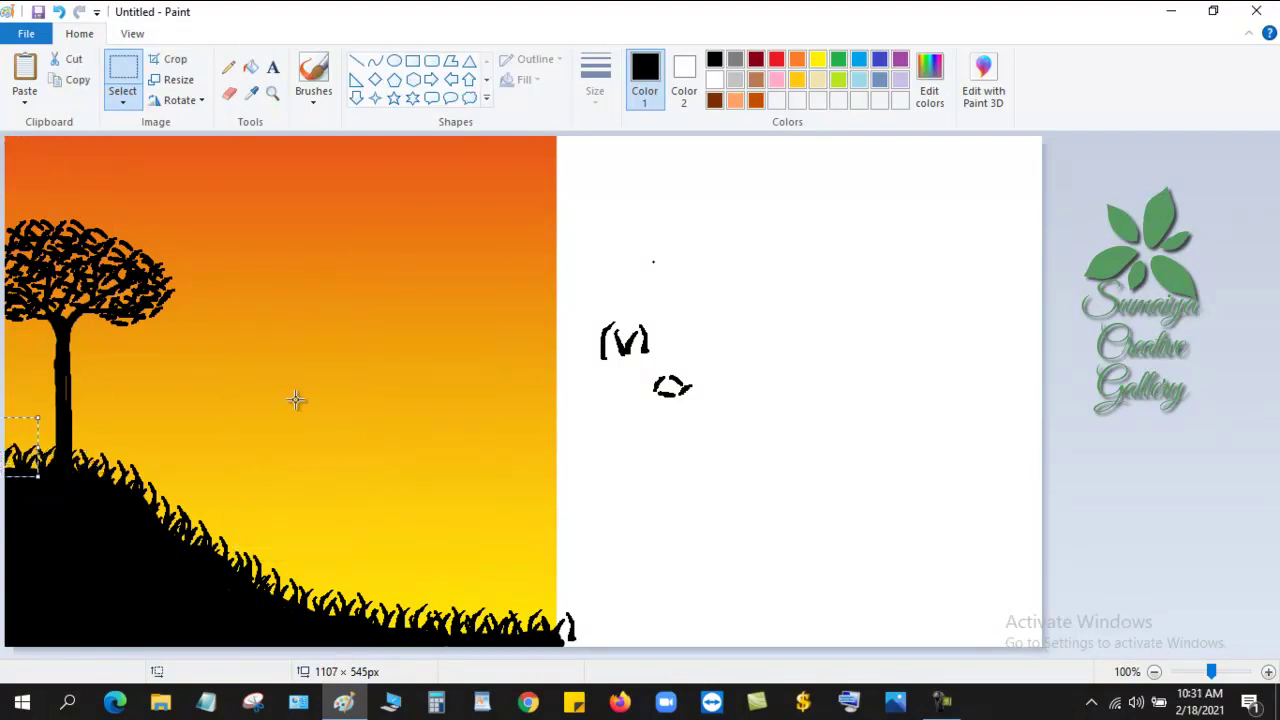
right_click(348, 399)
left_click(466, 449)
left_click_drag(48, 166, 385, 600)
Step: Draw the bench seat as a thick black straight line on the grass at lower right
left_click(856, 362)
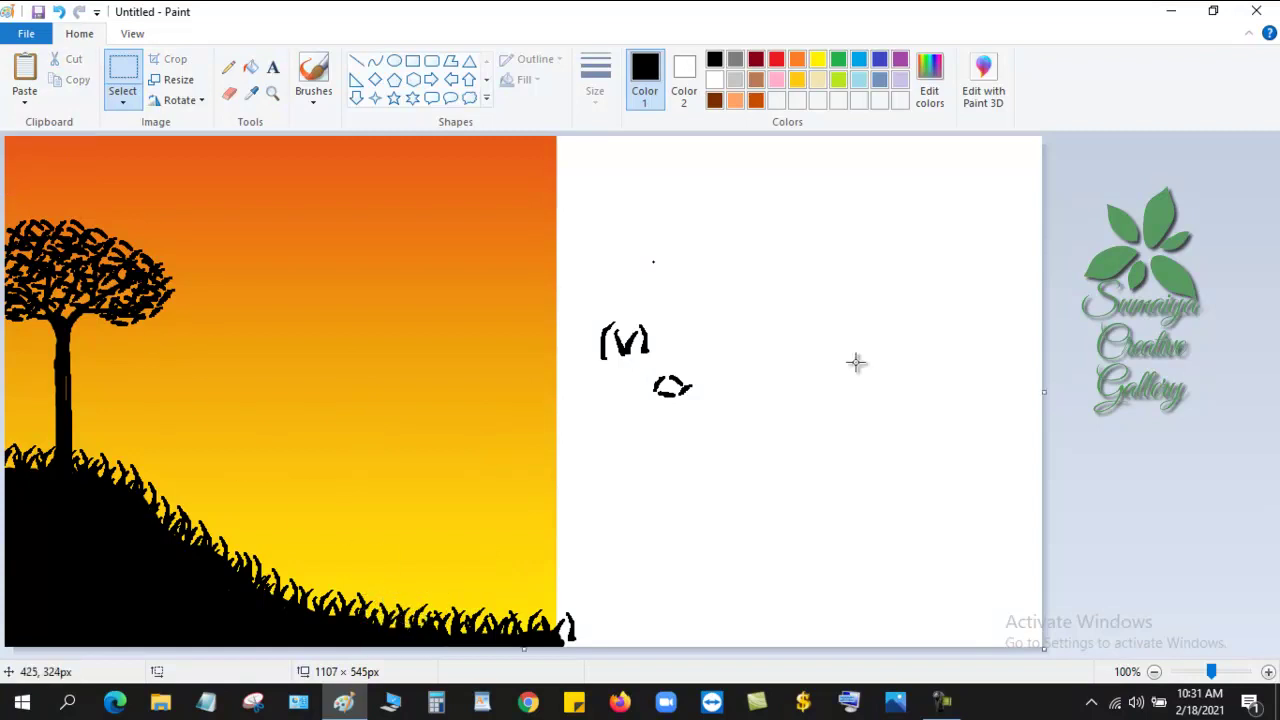
left_click(313, 75)
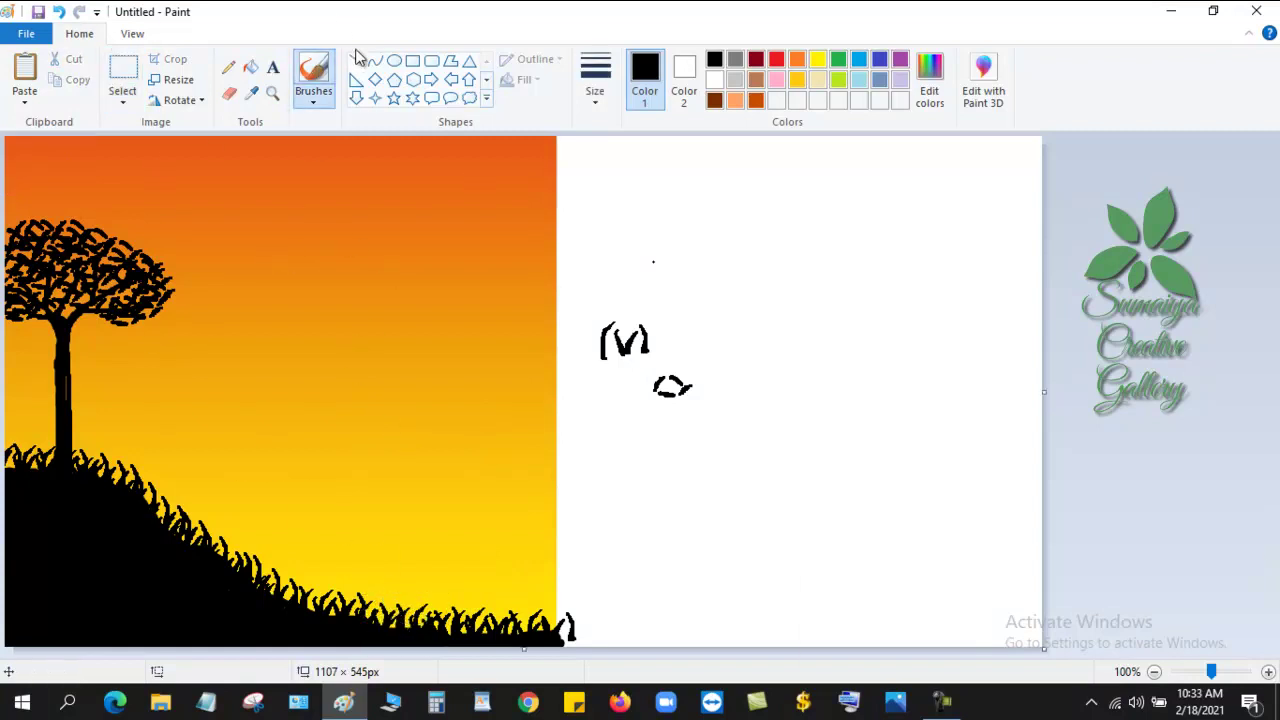
left_click(356, 60)
left_click(595, 85)
left_click(597, 140)
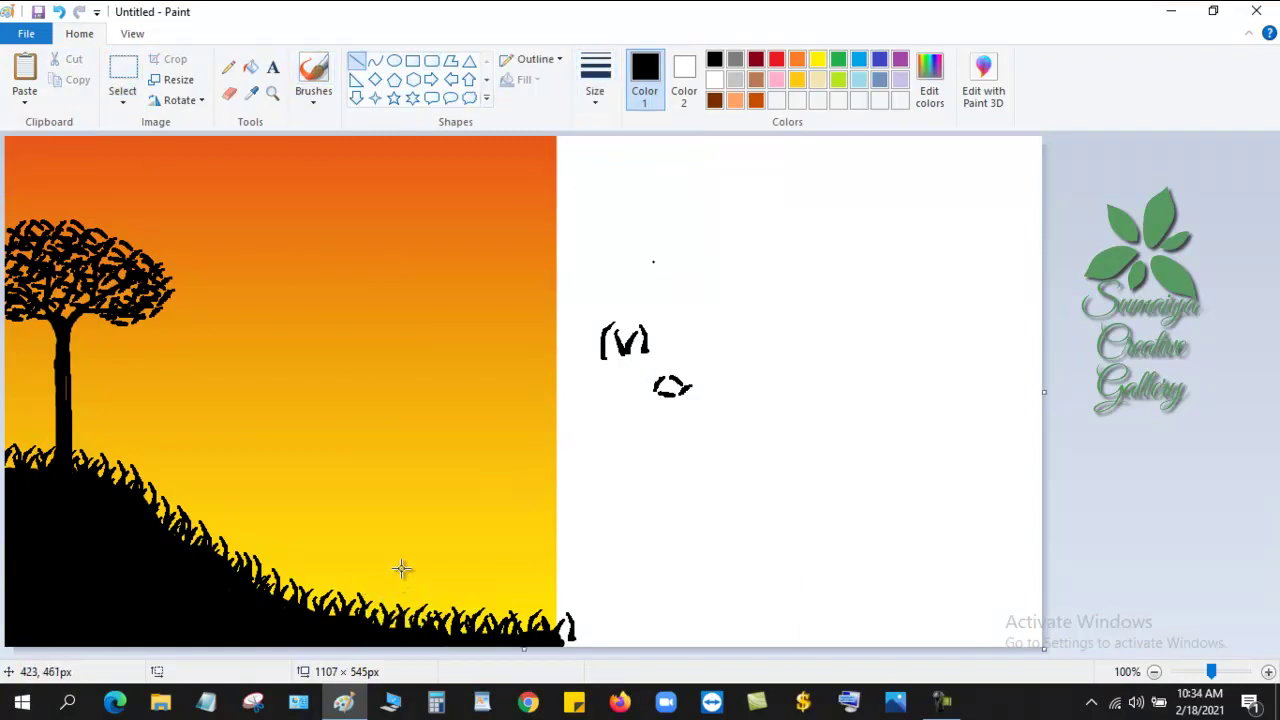
left_click(595, 85)
left_click(620, 191)
mouse_move(410, 592)
left_mouse_down()
mouse_move(481, 592)
mouse_move(478, 605)
left_mouse_up()
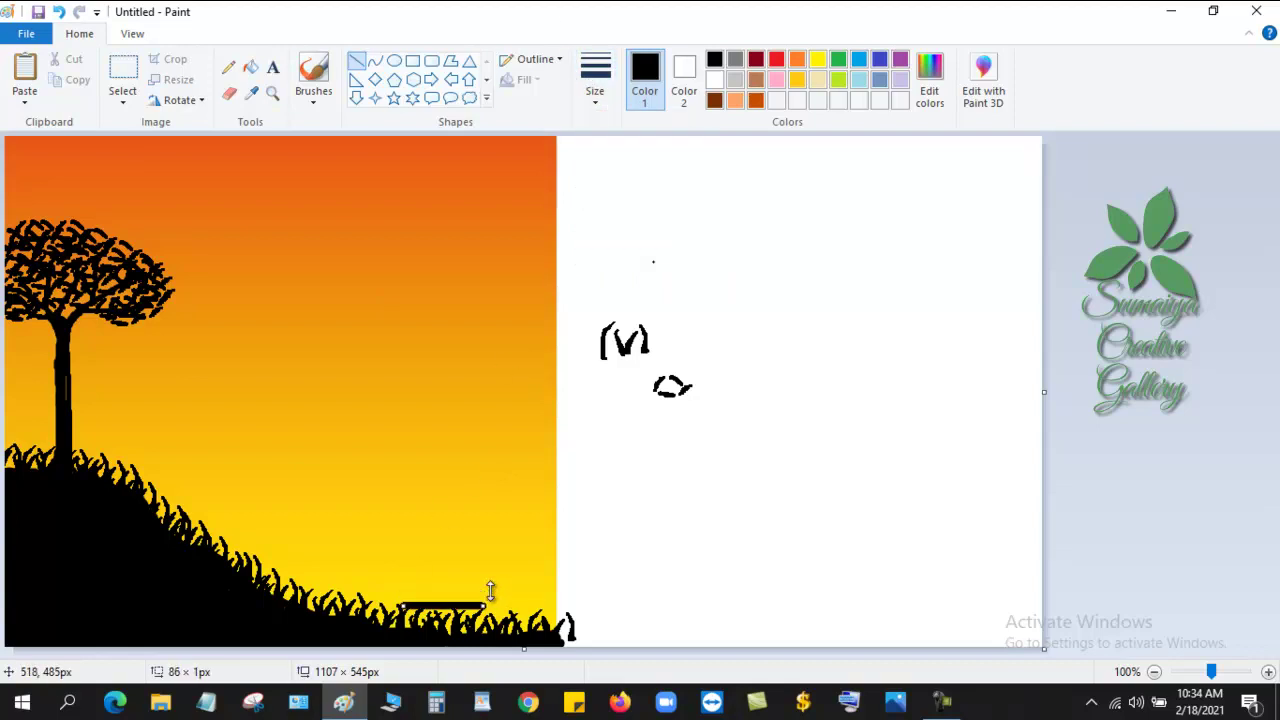
left_click_drag(396, 603, 484, 603)
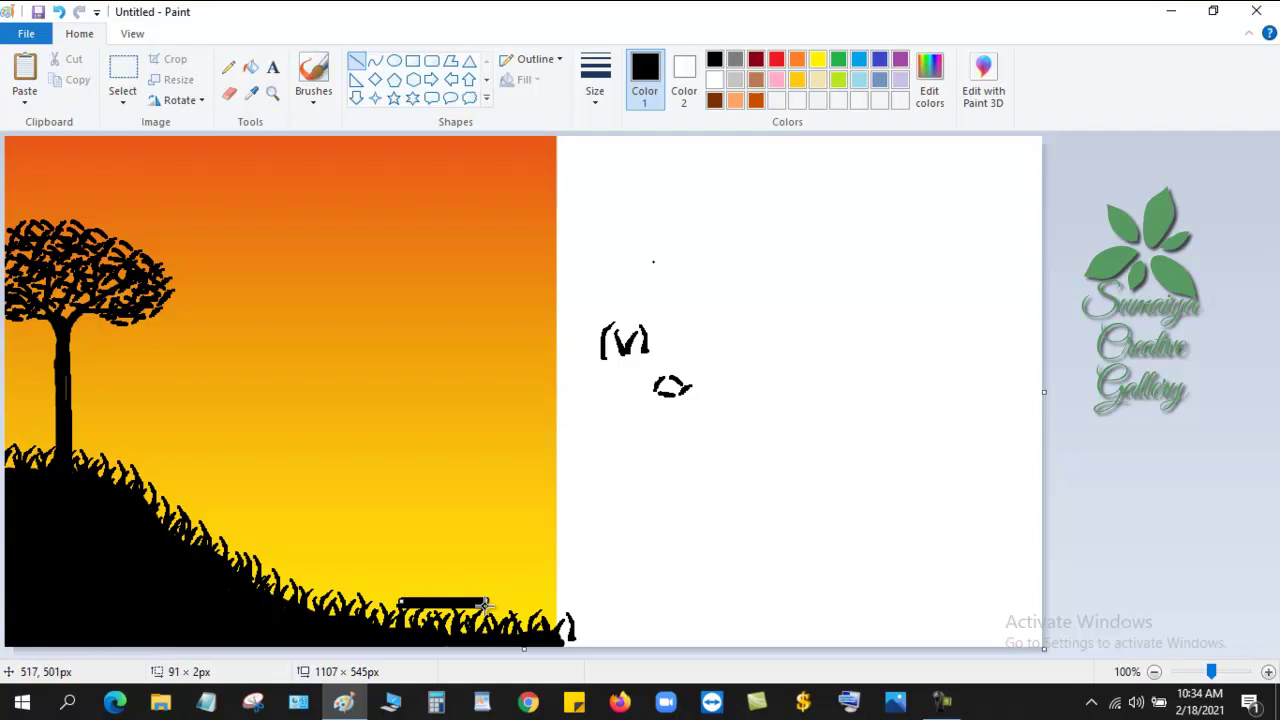
left_click(594, 583)
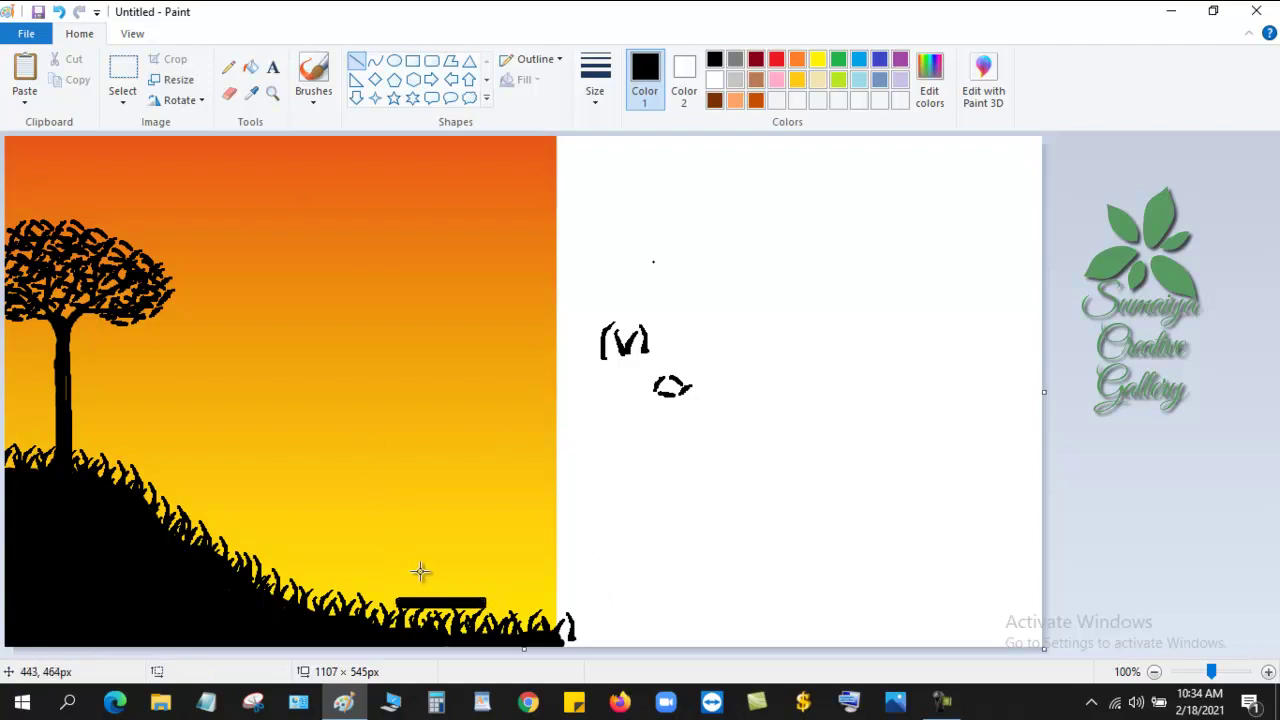
Step: Brush-paint the two seated figures on the bench, adjusting brush thickness and undoing stray strokes
left_click(318, 75)
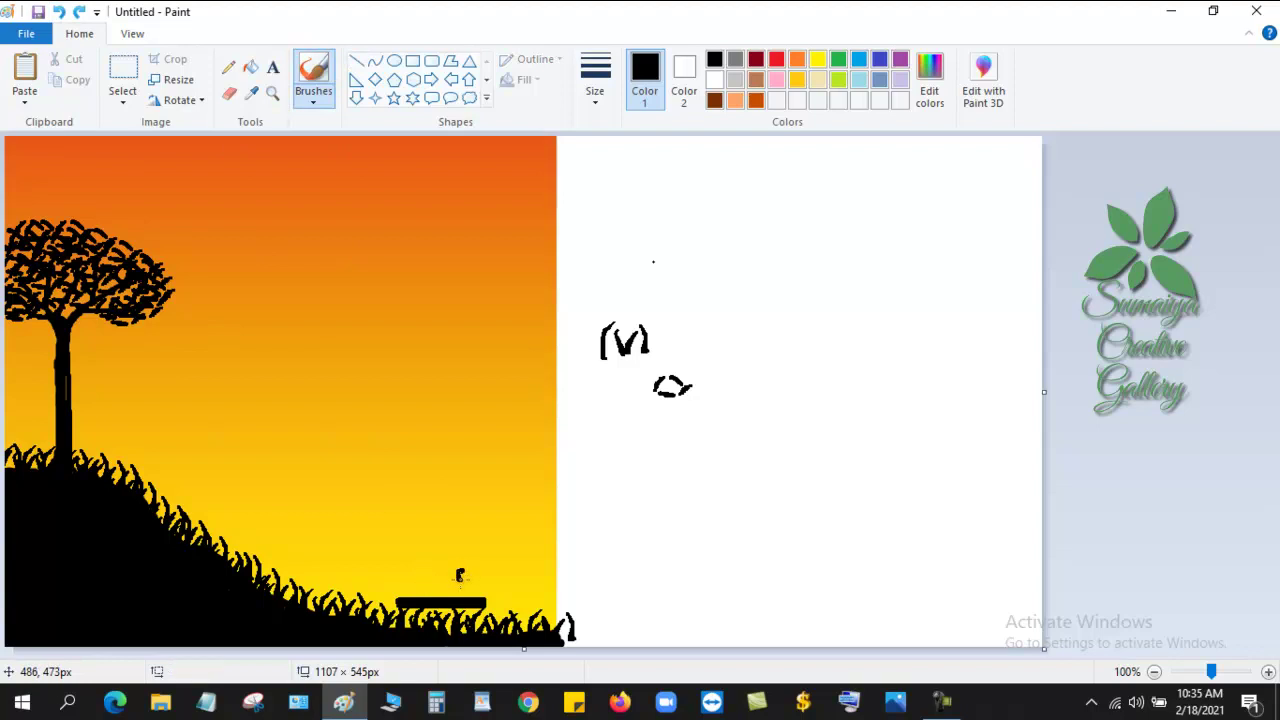
left_click(595, 80)
left_click(612, 190)
left_click(595, 80)
left_click(614, 206)
key("ctrl+z")
left_click(595, 80)
left_click(626, 188)
key("ctrl+z")
left_click(228, 67)
left_click(817, 59)
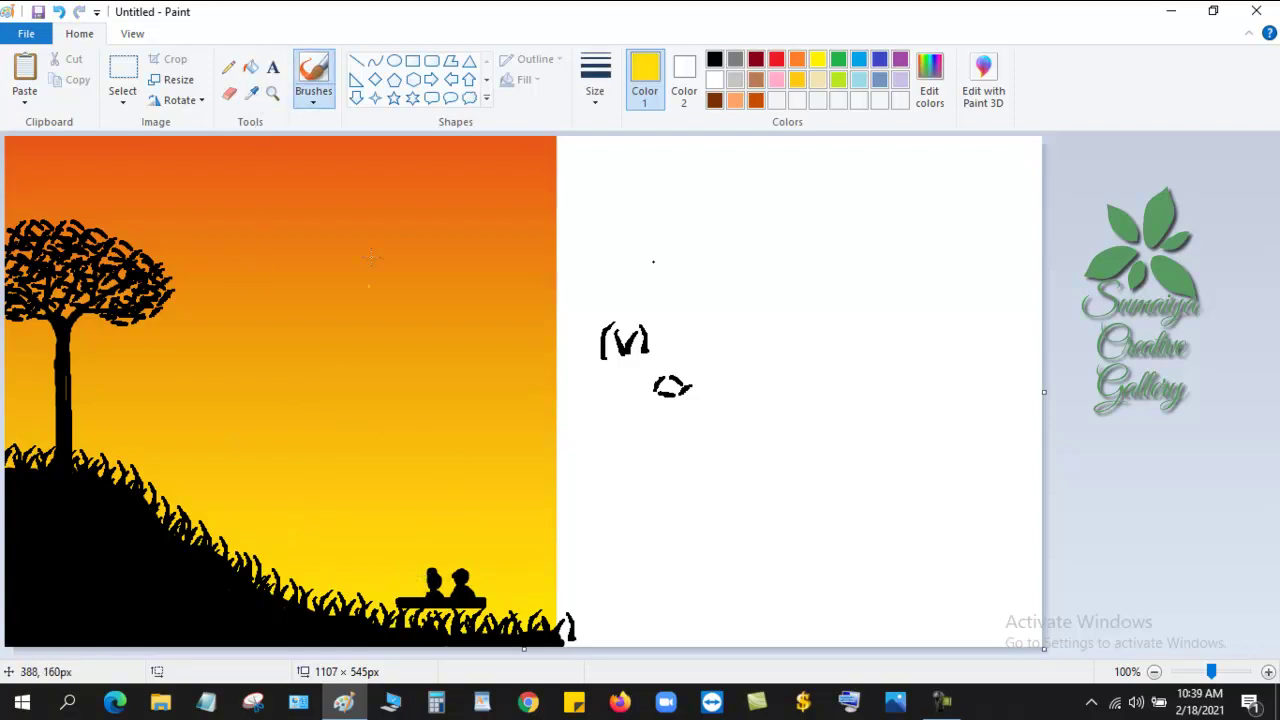
left_click(595, 80)
left_click(640, 203)
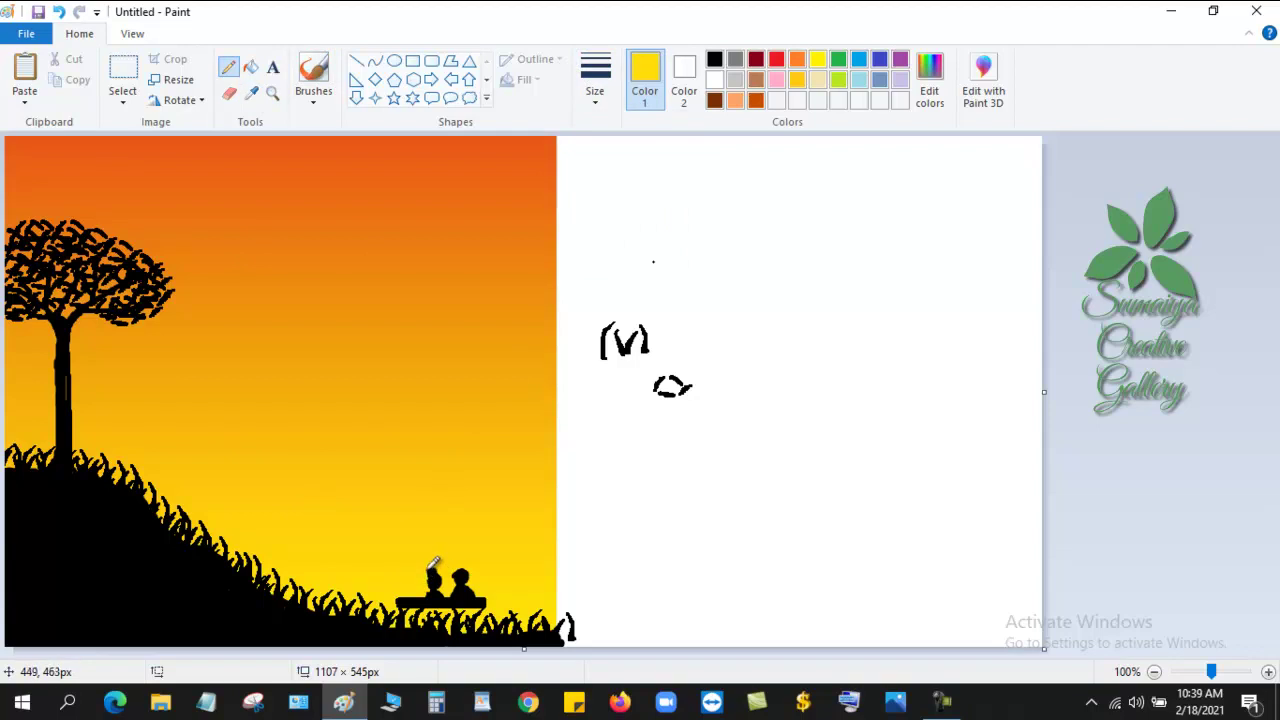
left_click(58, 12)
left_click(714, 60)
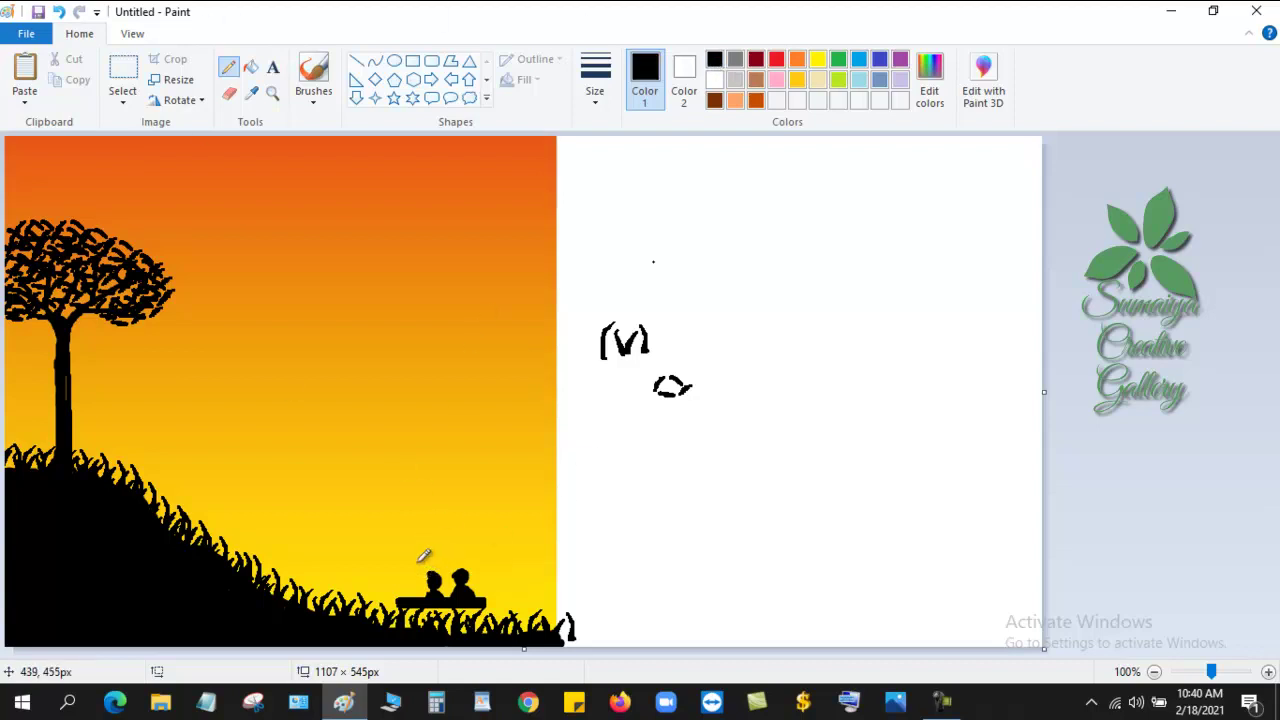
left_click(58, 11)
left_click(432, 592)
left_click(58, 12)
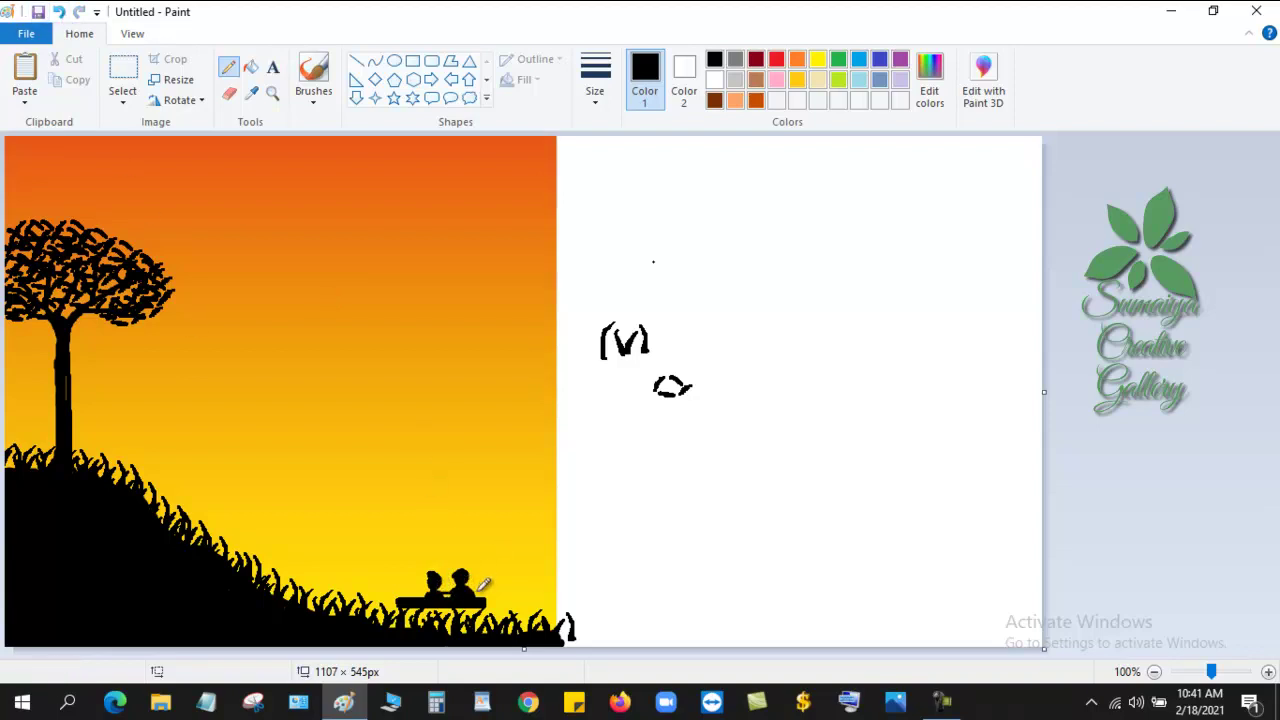
left_click(313, 80)
left_click(595, 80)
left_click(630, 200)
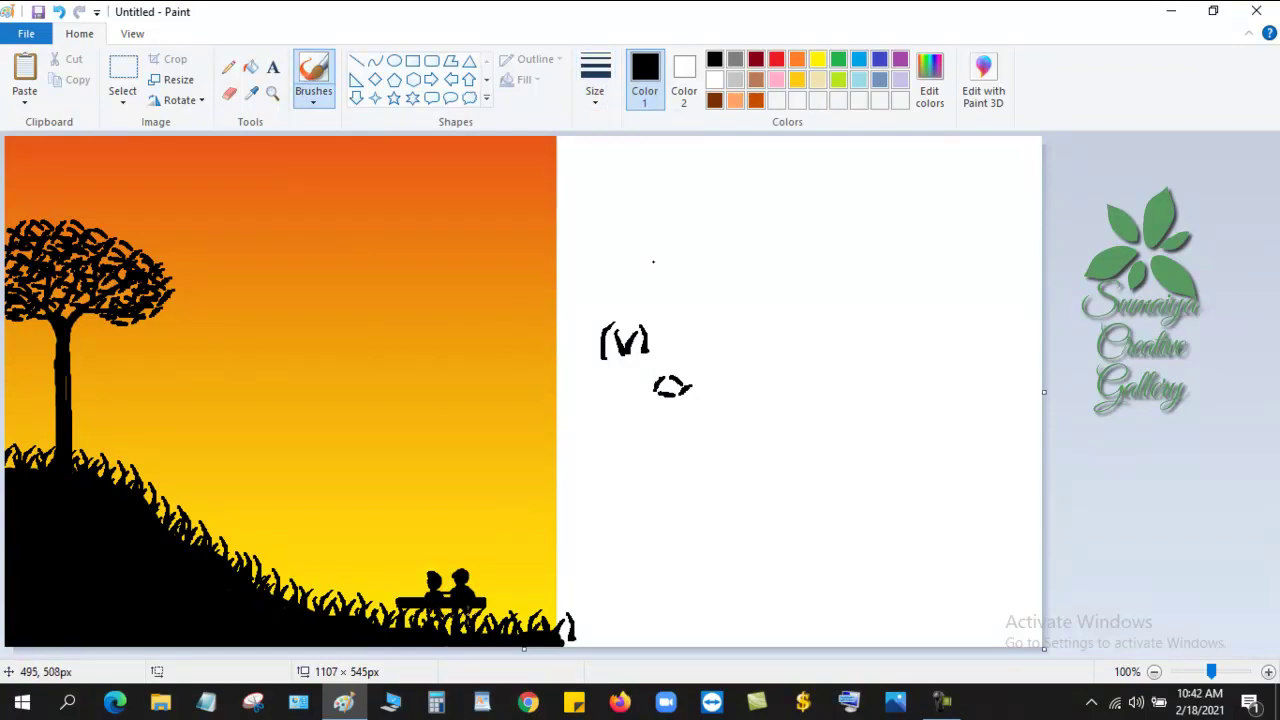
Step: Try a touch-up with the sky's yellow on a medium brush, then undo it
key("ctrl+z")
left_click(251, 92)
left_click(420, 575)
left_click(595, 80)
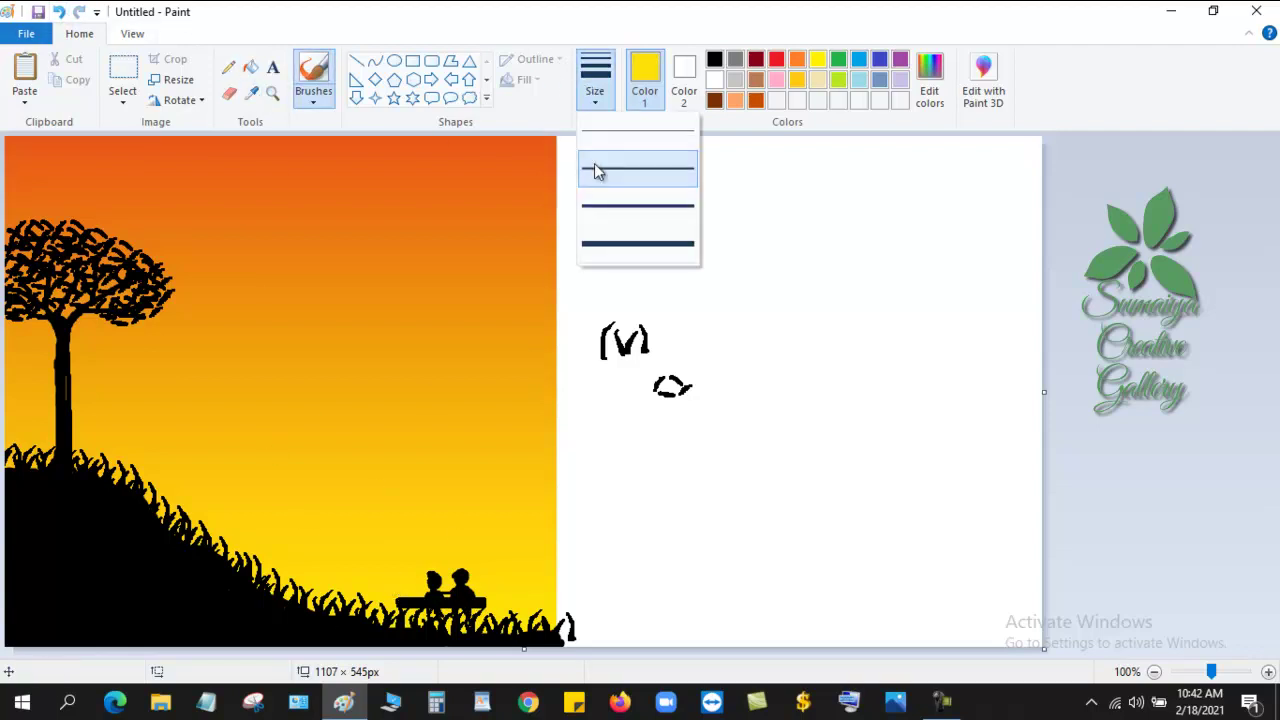
left_click(595, 167)
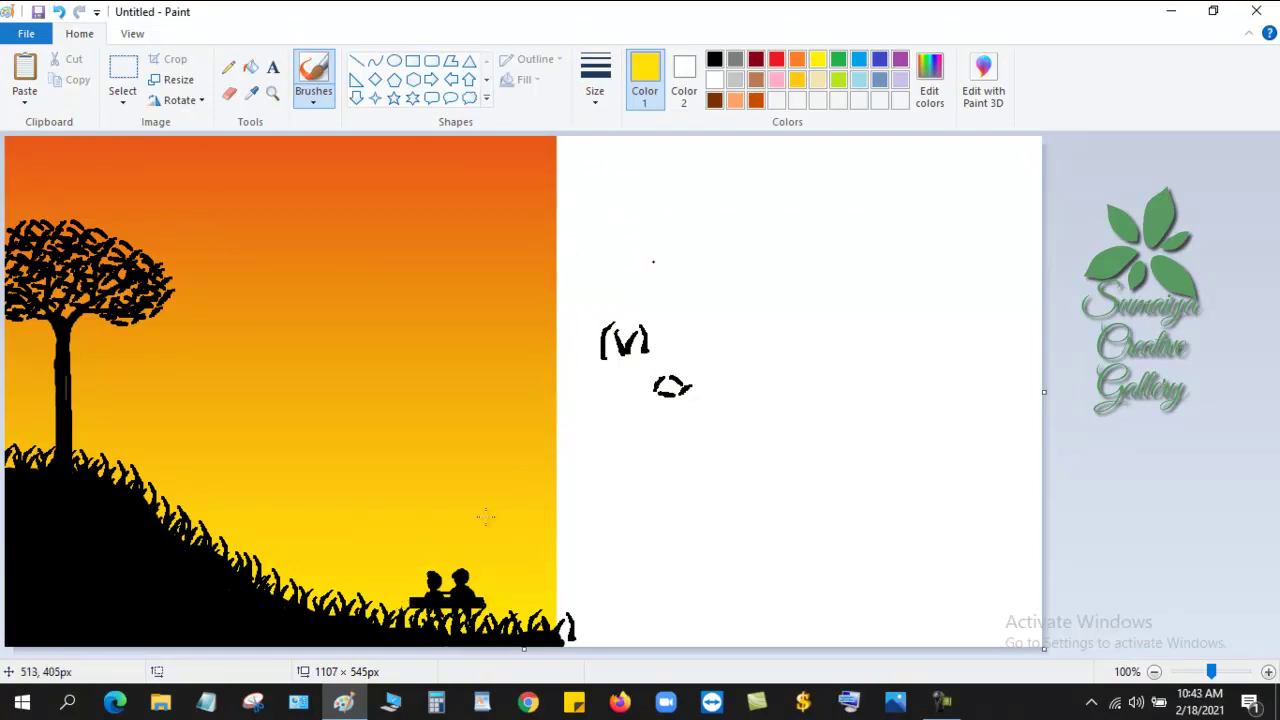
key("ctrl+z")
Step: Draw a black upright backrest post and a horizontal top rail across the bench
left_click(714, 59)
left_click(356, 60)
left_click(595, 80)
left_click(595, 167)
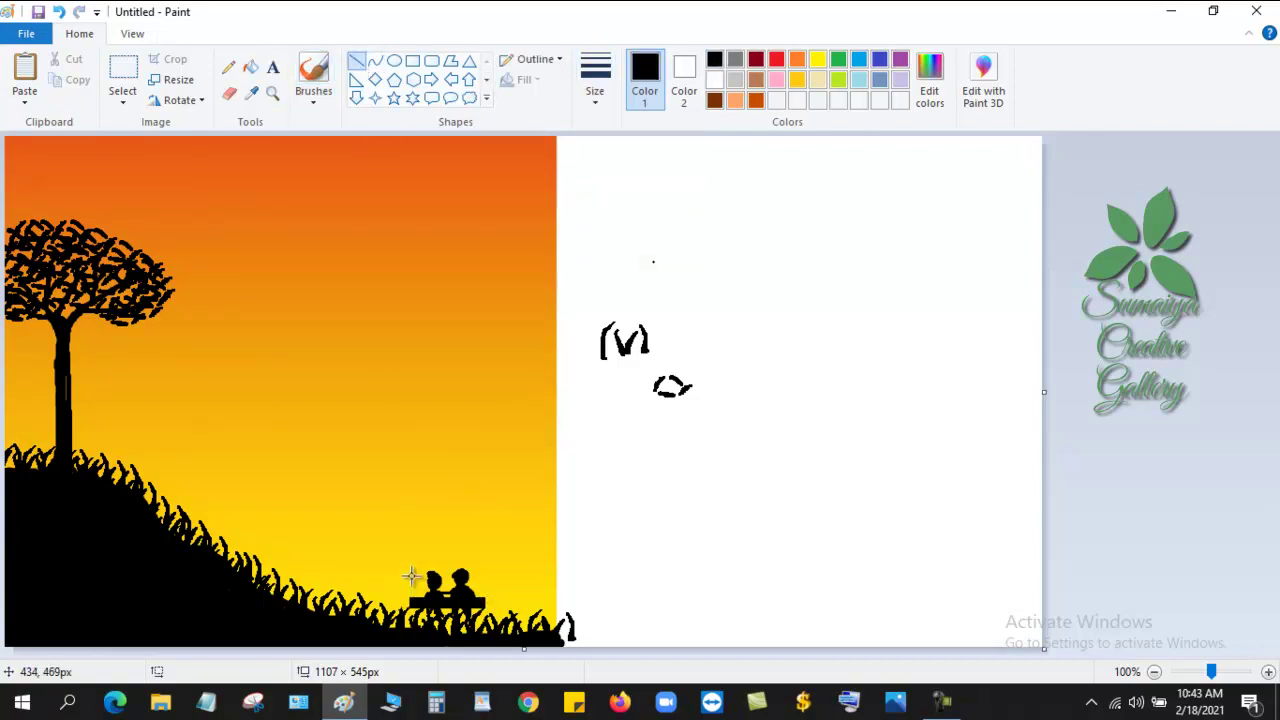
left_click_drag(411, 572, 412, 652)
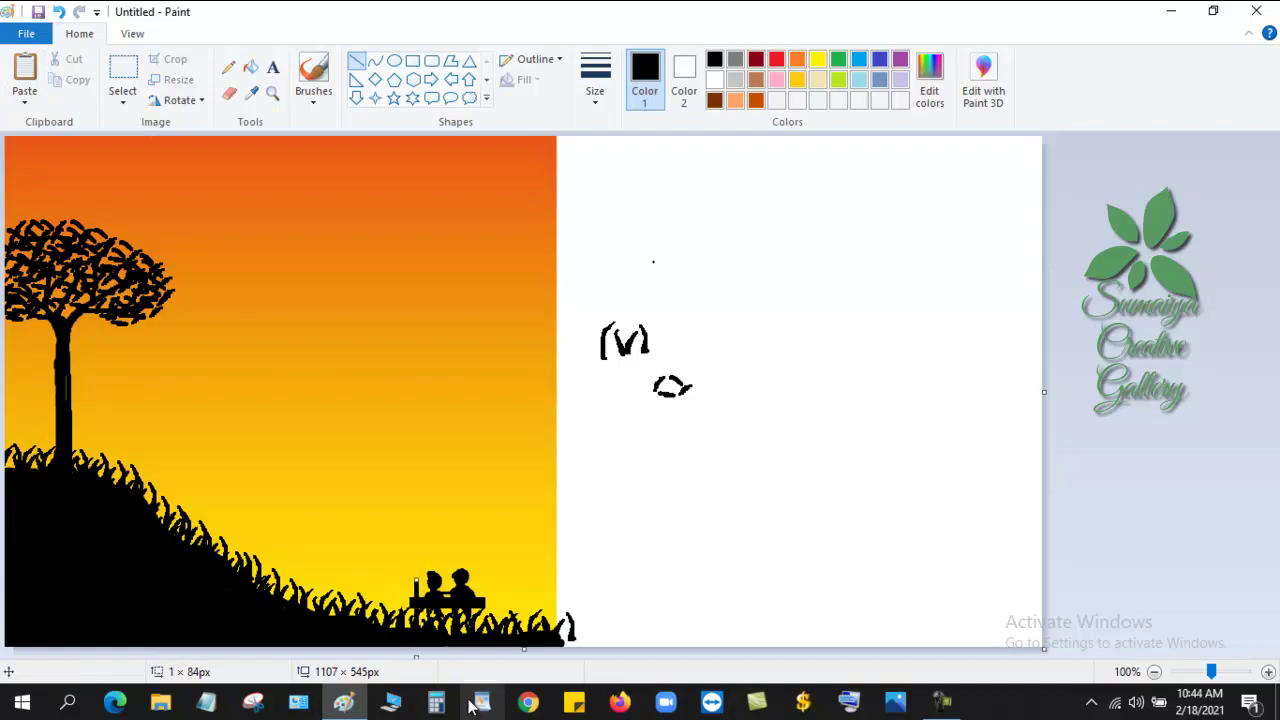
left_click(412, 588)
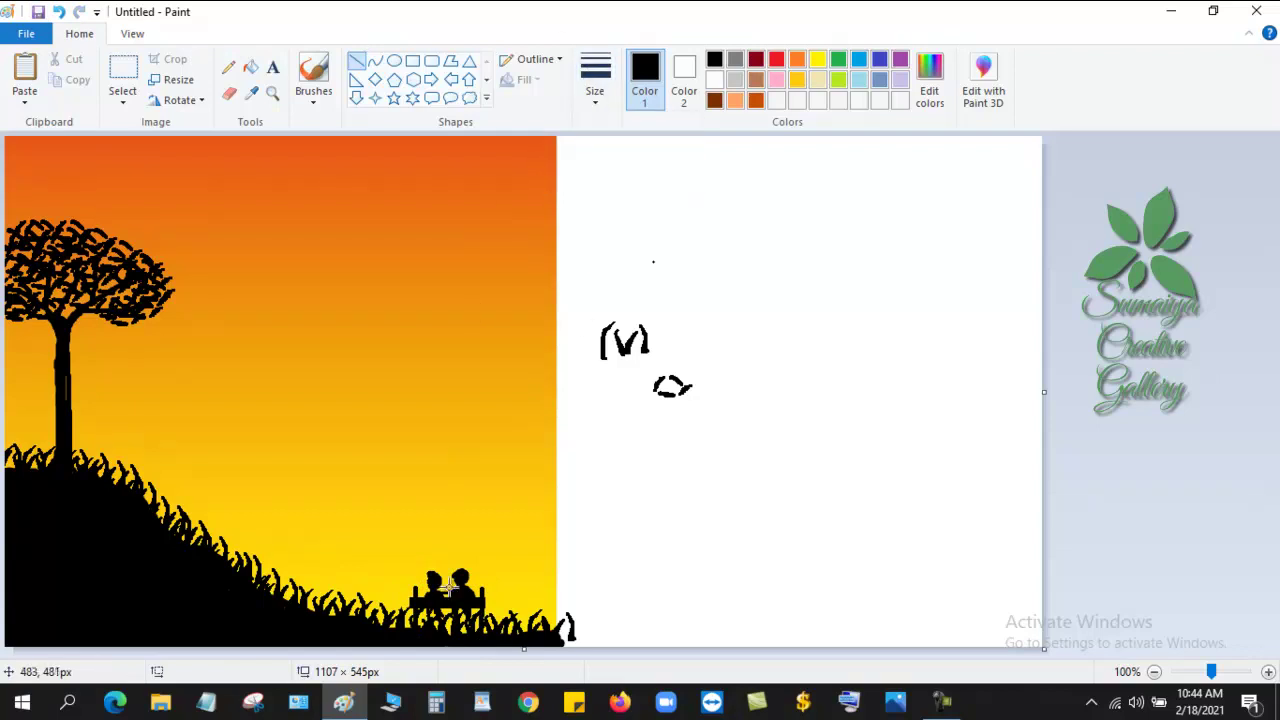
left_click_drag(411, 591, 485, 591)
Step: Trim the white area right of the picture and paint a thick branch in from the right edge
left_click_drag(1044, 391, 560, 391)
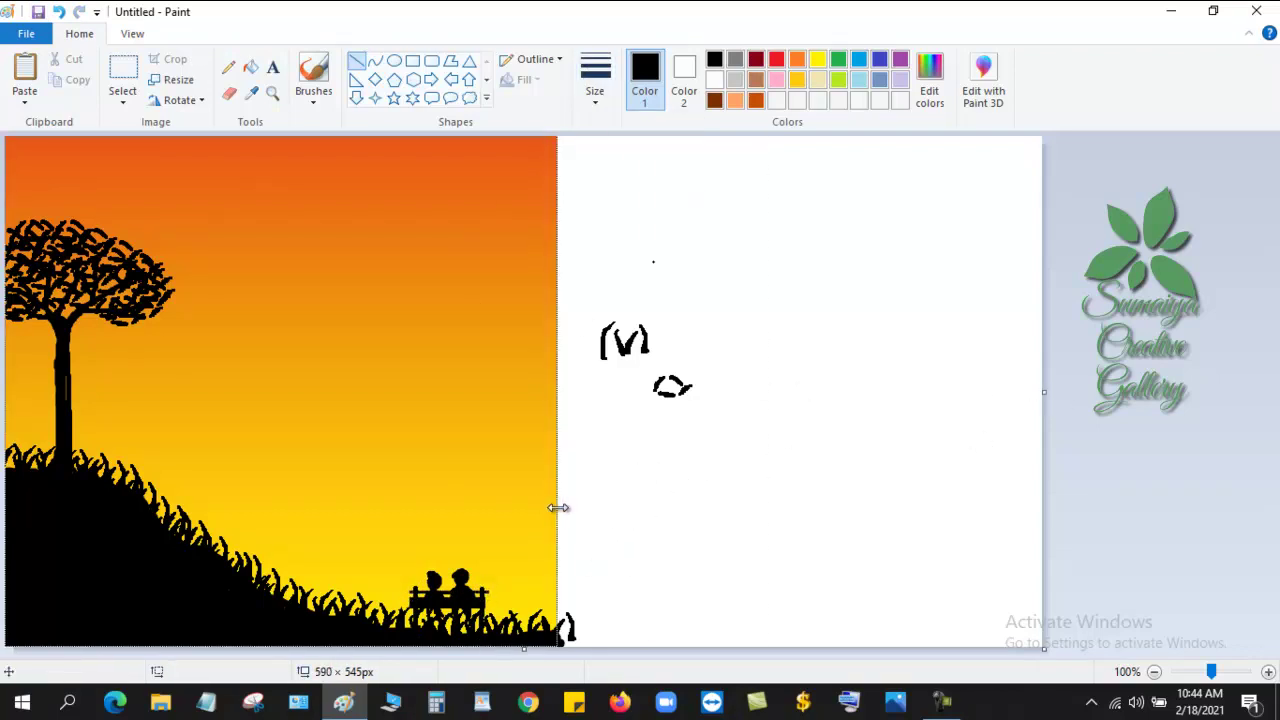
left_click(330, 88)
left_click(595, 80)
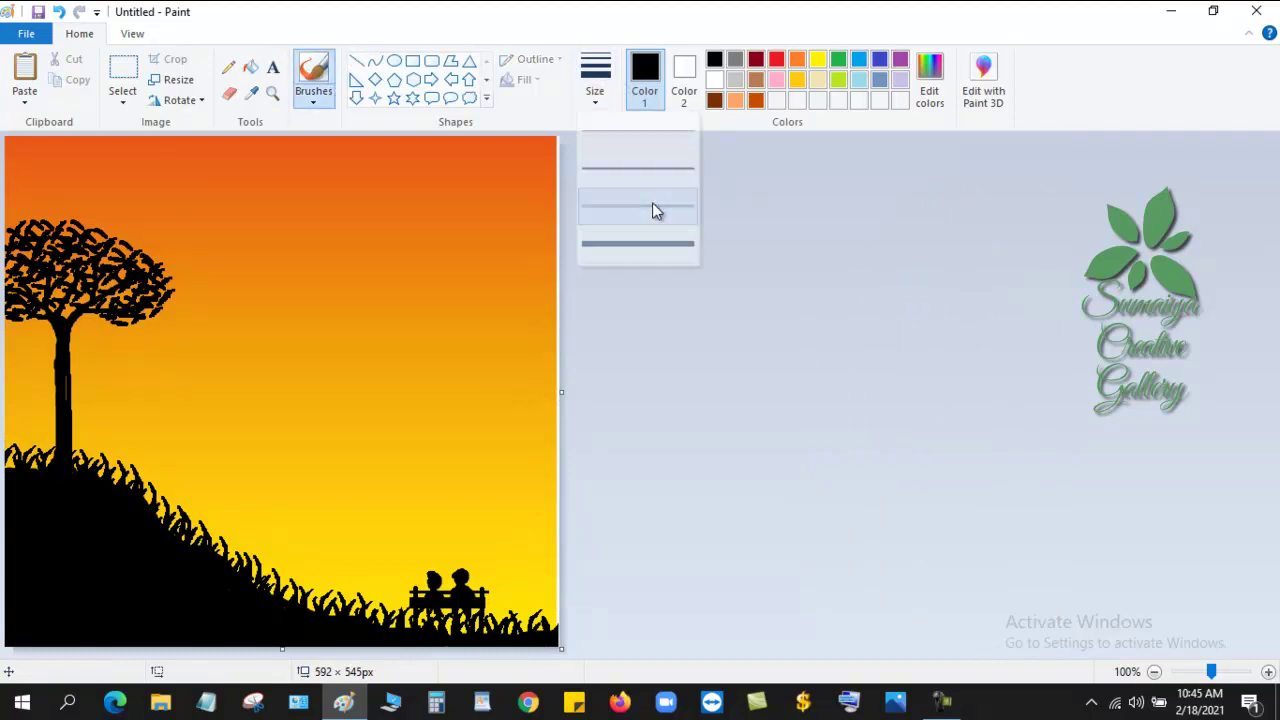
left_click(651, 206)
left_click_drag(555, 434, 346, 400)
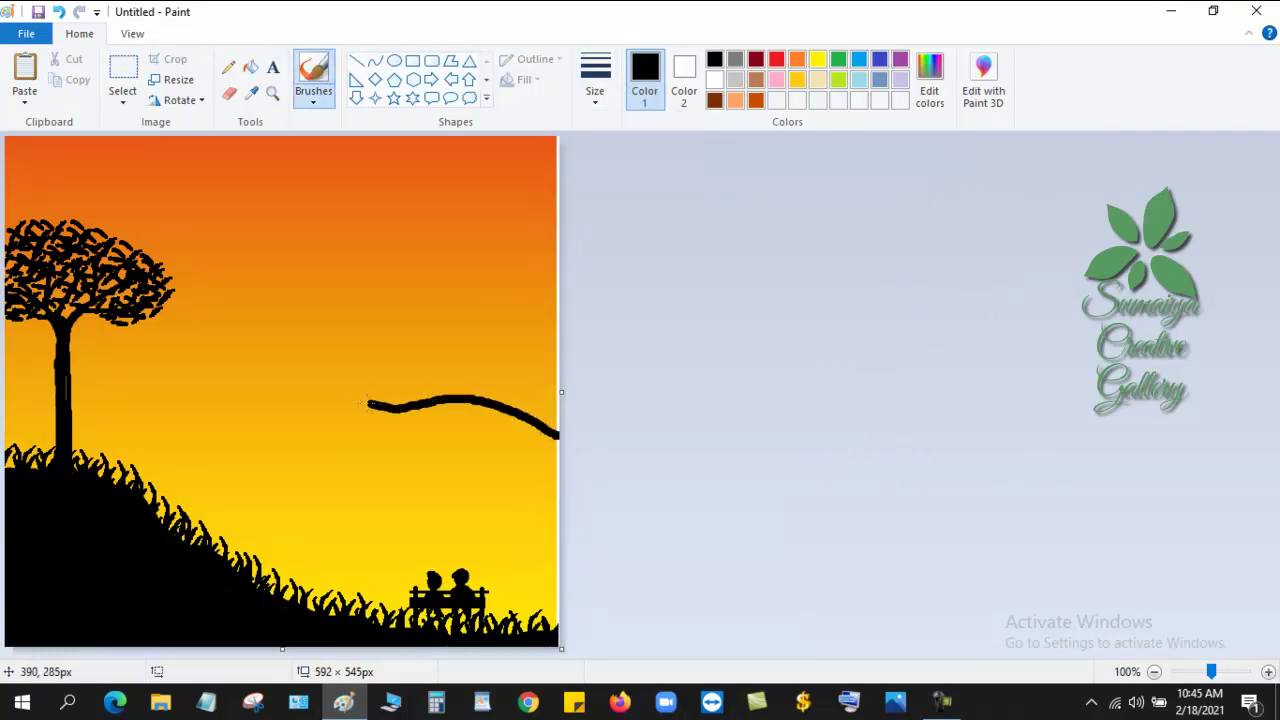
Step: Add thinner forked twigs and a lower offshoot to the branch, redoing one misplaced twig
left_click(595, 80)
left_click(643, 209)
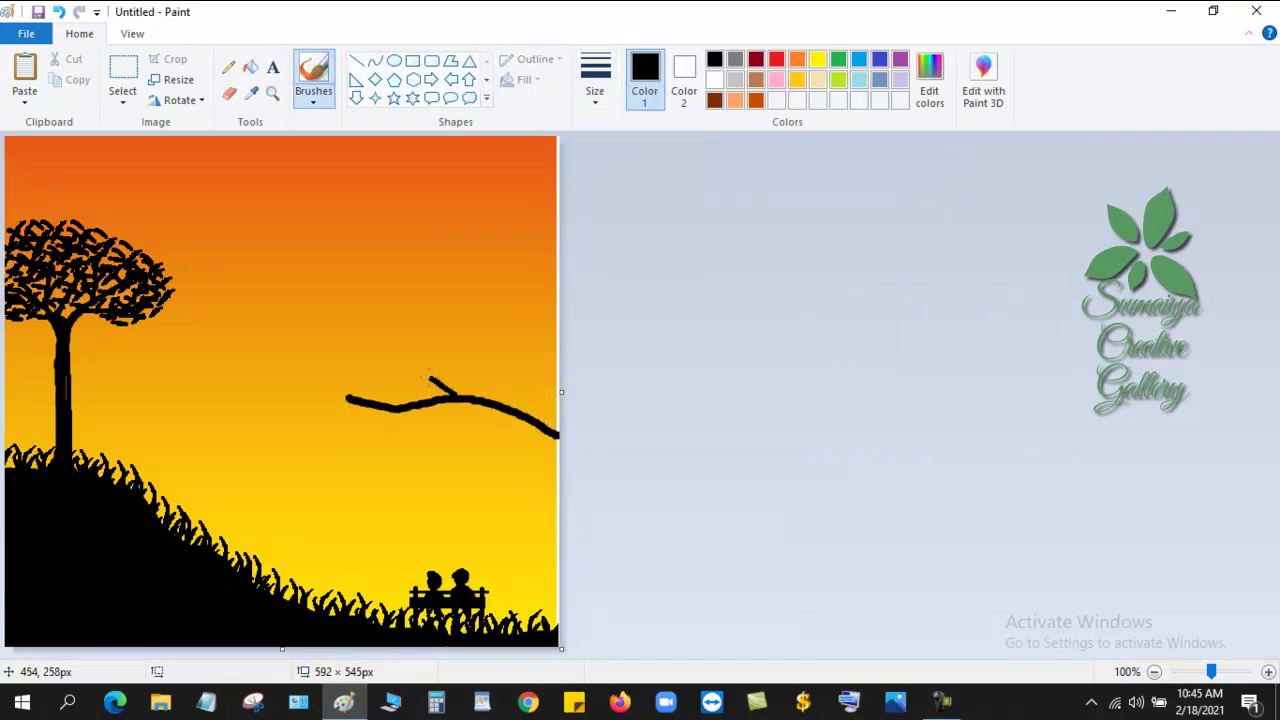
left_click_drag(429, 378, 399, 349)
left_click_drag(505, 406, 465, 330)
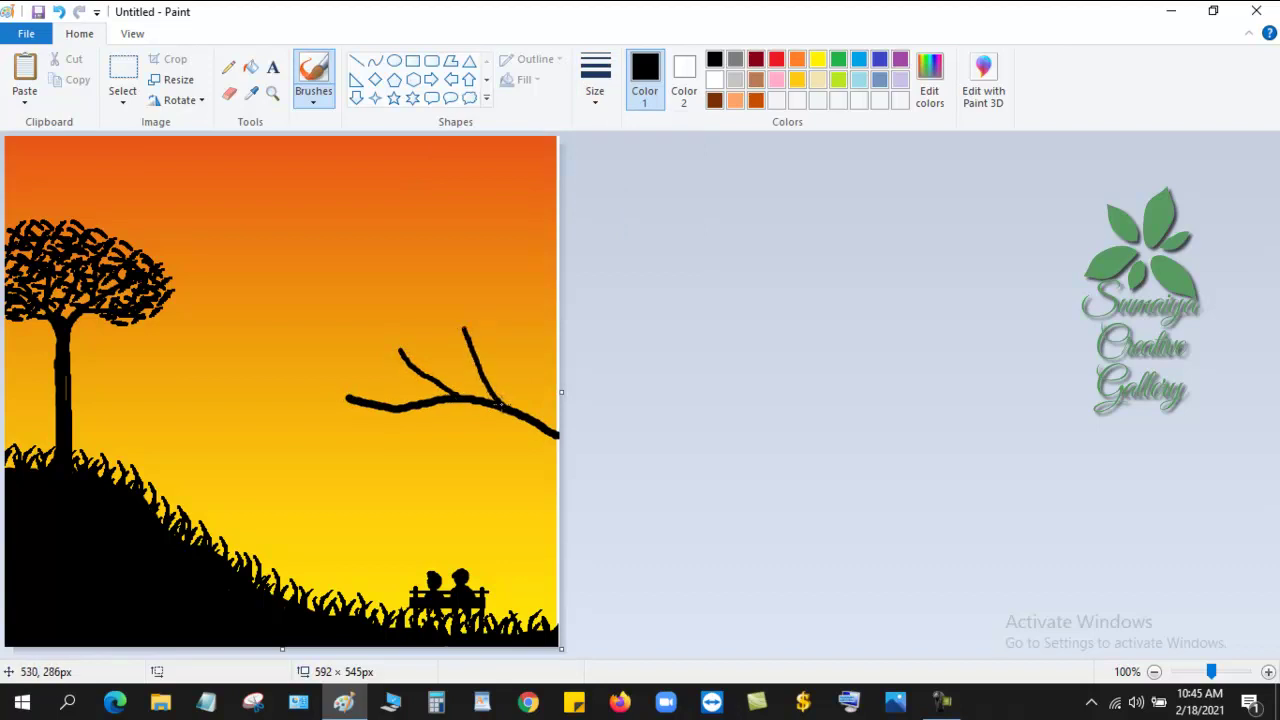
left_click_drag(486, 382, 518, 328)
mouse_move(556, 434)
left_mouse_down()
mouse_move(476, 448)
mouse_move(465, 423)
mouse_move(345, 439)
left_mouse_up()
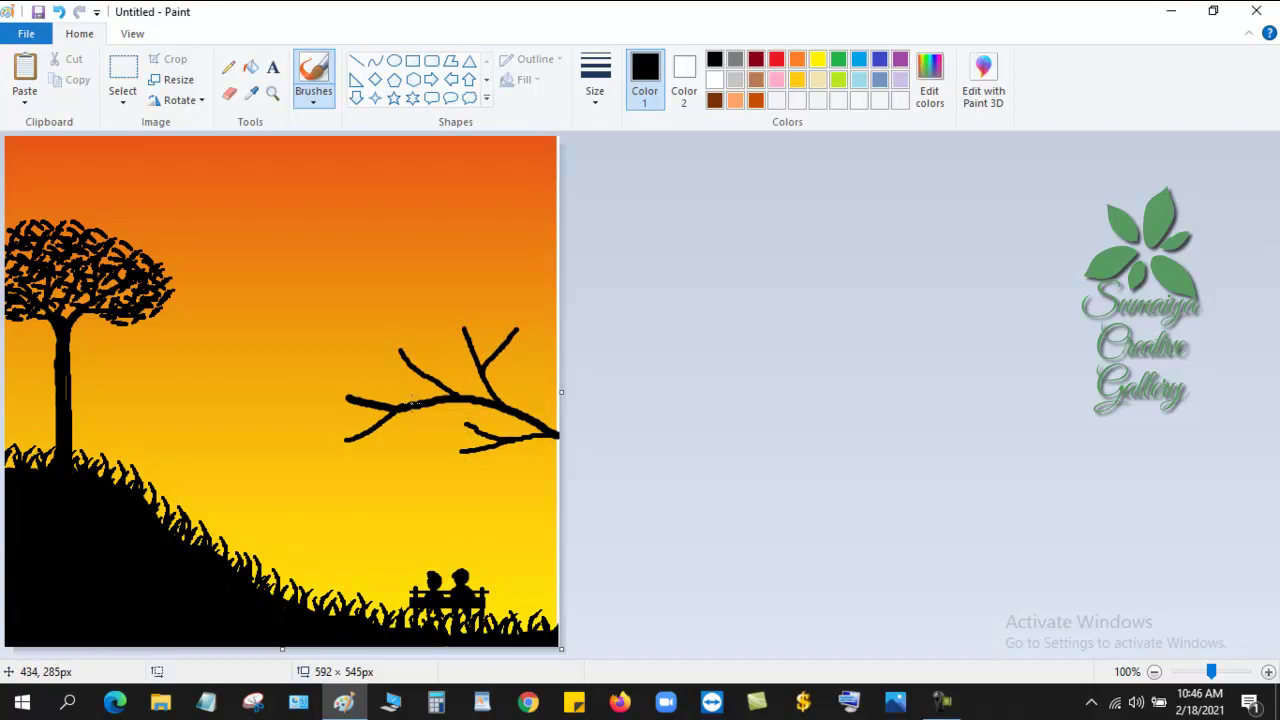
left_click_drag(410, 404, 370, 366)
left_click_drag(527, 417, 548, 360)
key("ctrl+z")
mouse_move(530, 420)
left_mouse_down()
mouse_move(555, 364)
mouse_move(977, 392)
left_mouse_up()
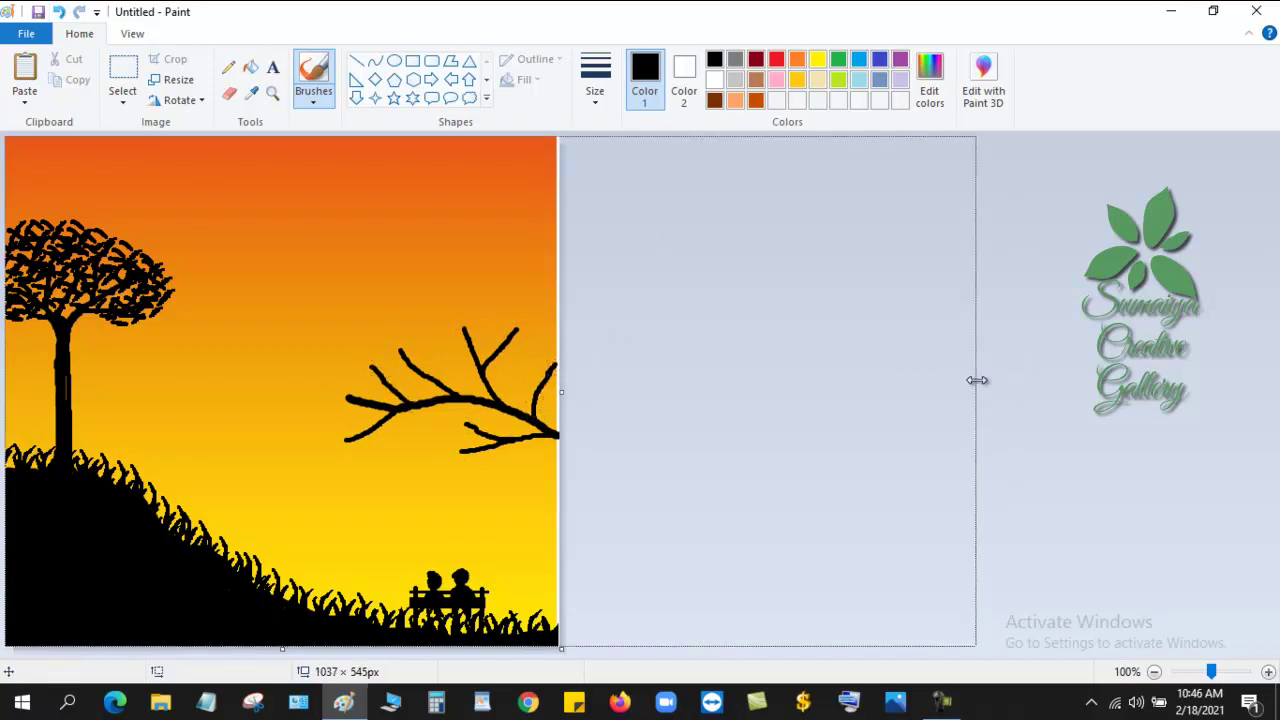
Step: Sketch a small flower outline on the white area with a thin pencil
left_click(228, 70)
left_click(595, 75)
left_click(663, 211)
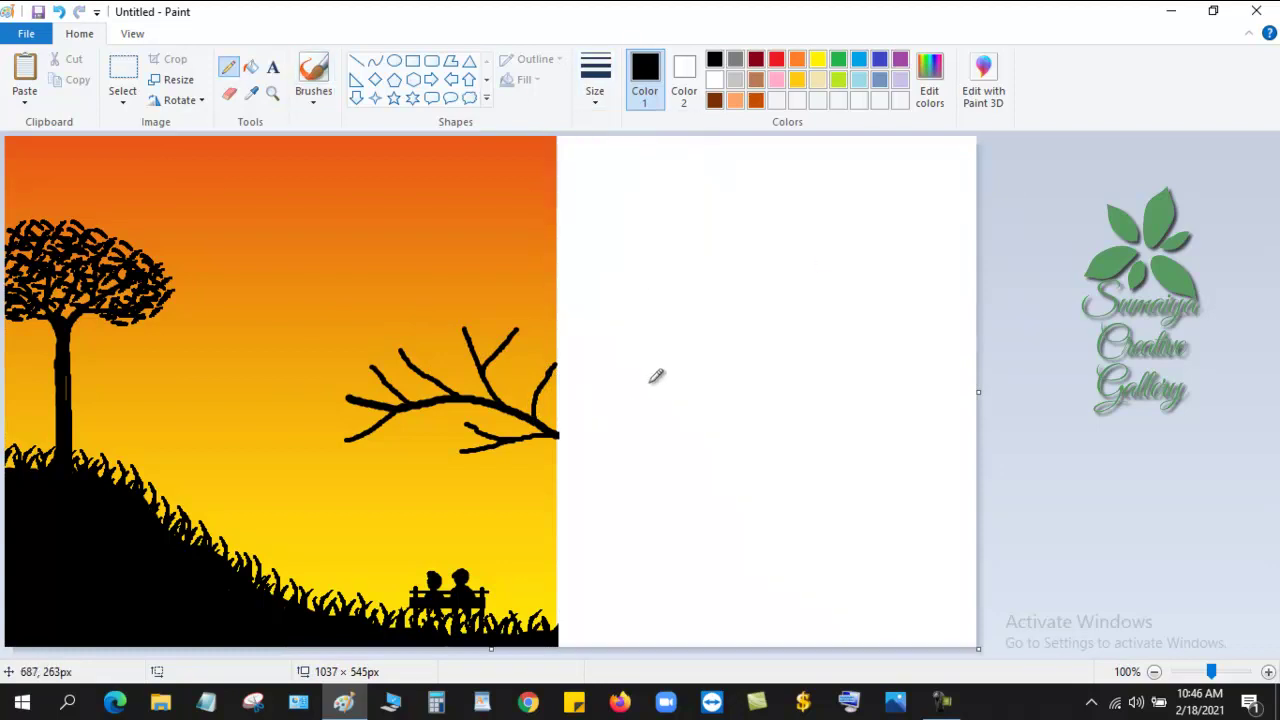
mouse_move(645, 382)
left_mouse_down()
mouse_move(657, 370)
mouse_move(655, 392)
mouse_move(672, 368)
left_mouse_up()
key("ctrl+z")
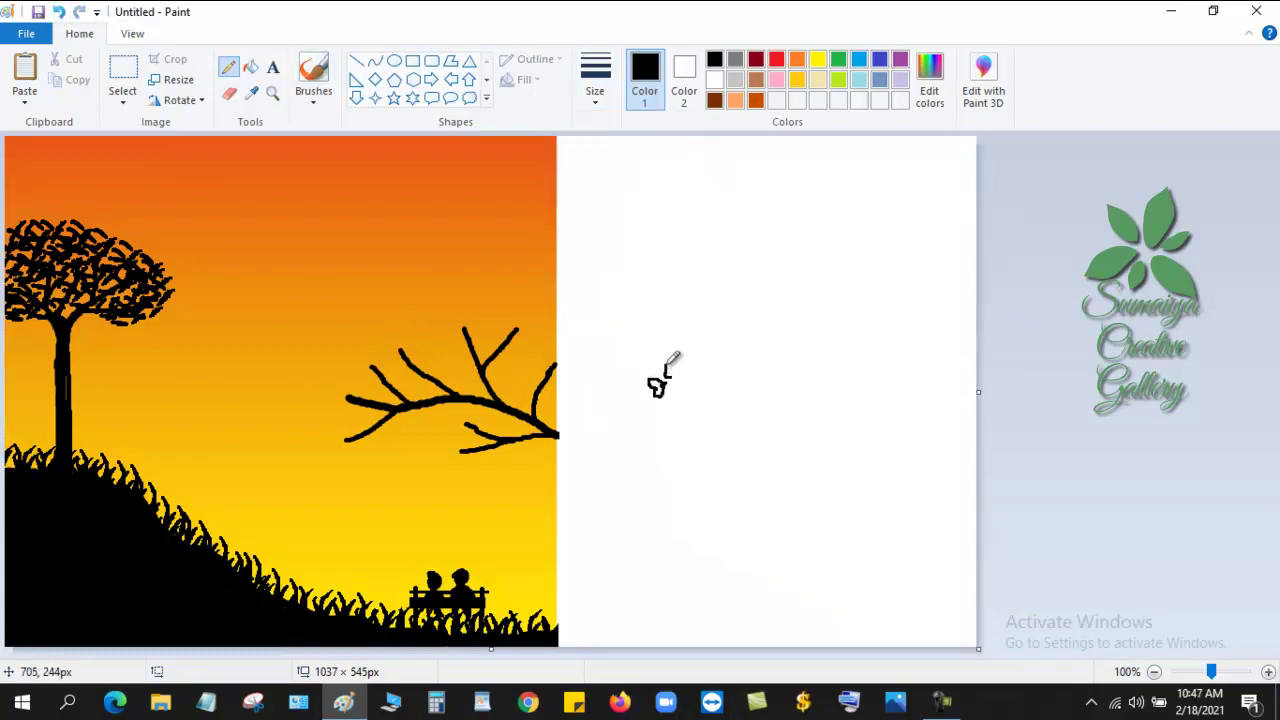
left_click(62, 15)
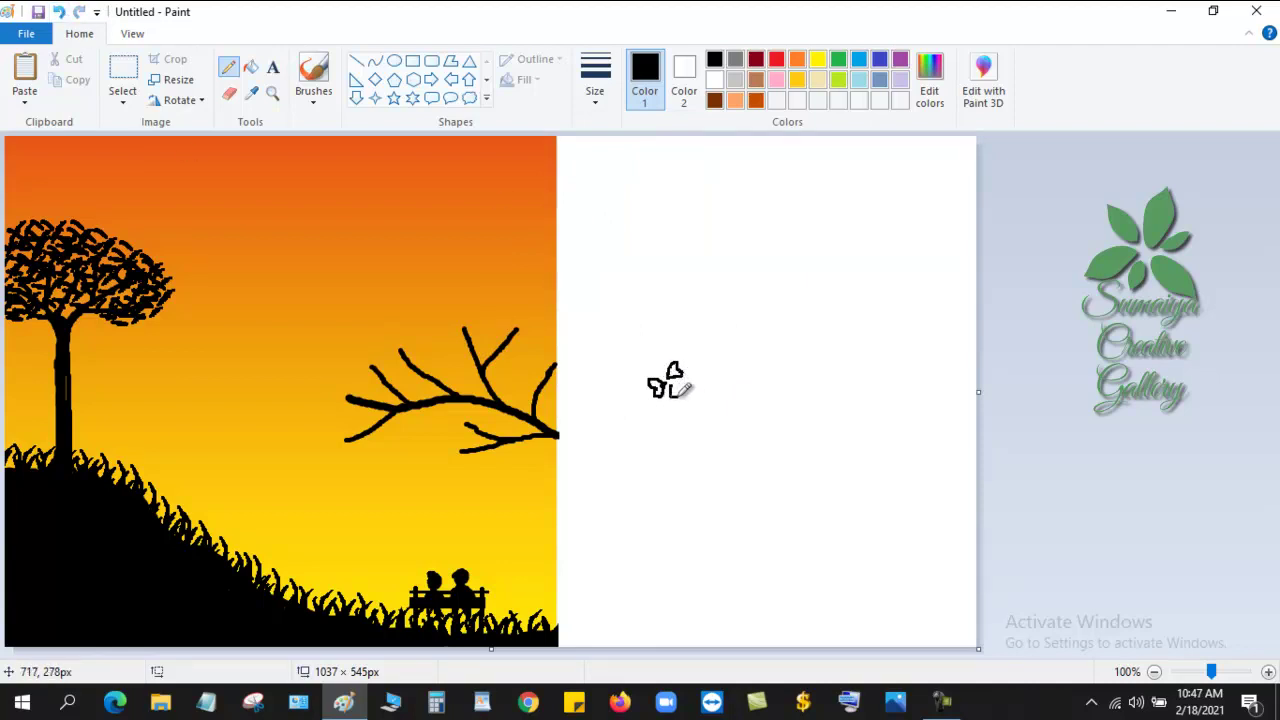
Step: Fill the flower solid black and choose pure red as the drawing colour
left_click_drag(668, 384, 658, 390)
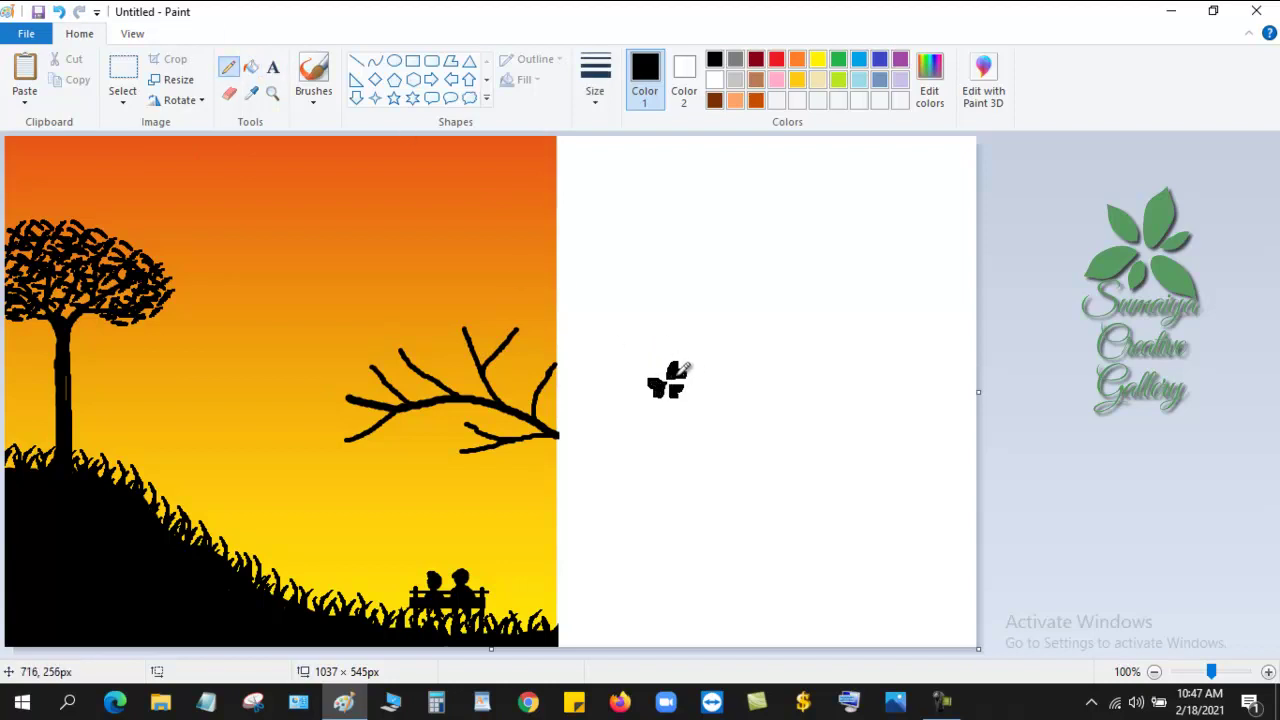
left_click(64, 12)
left_click(58, 12)
left_click(776, 59)
left_click(929, 80)
Step: Fill the sample flower red, then select and copy it
left_click(462, 474)
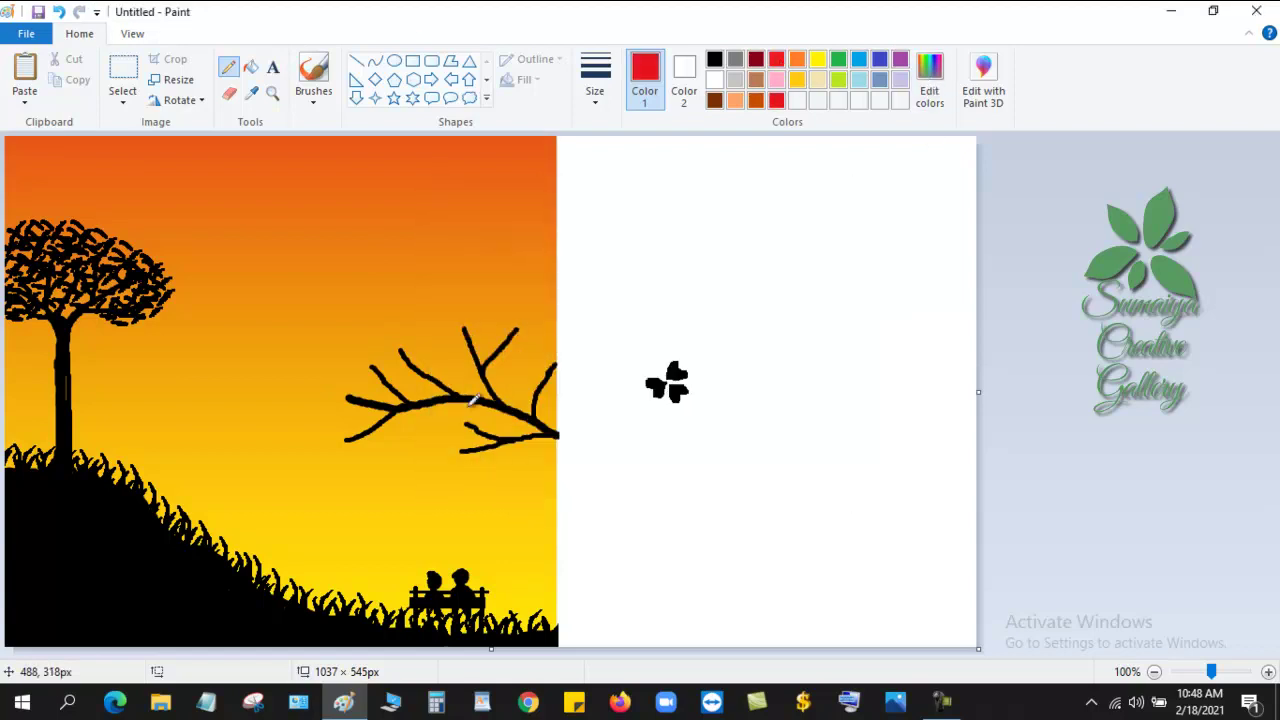
left_click(250, 67)
left_click(676, 372)
left_click(654, 384)
left_click(123, 80)
left_click_drag(586, 318, 736, 468)
right_click(631, 385)
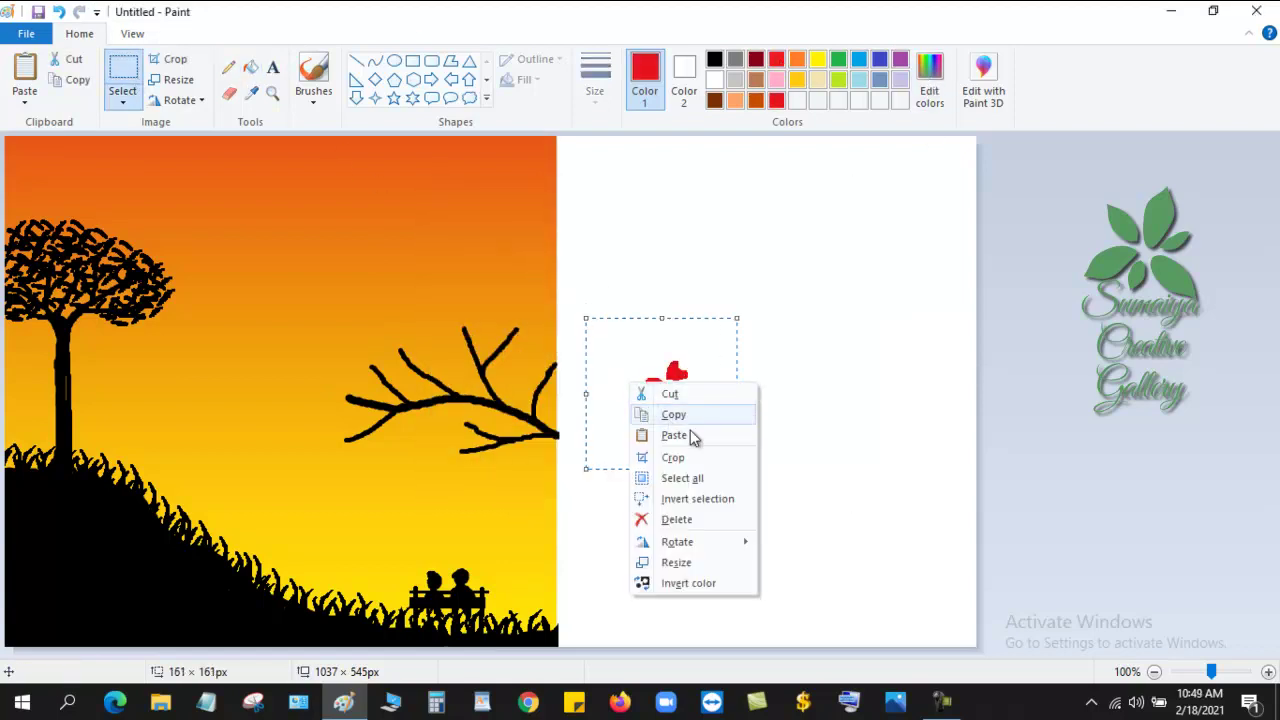
left_click(673, 435)
Step: Paste red flower copies onto the branch's left end, right end and upper twig
left_click_drag(74, 186, 450, 435)
right_click(453, 435)
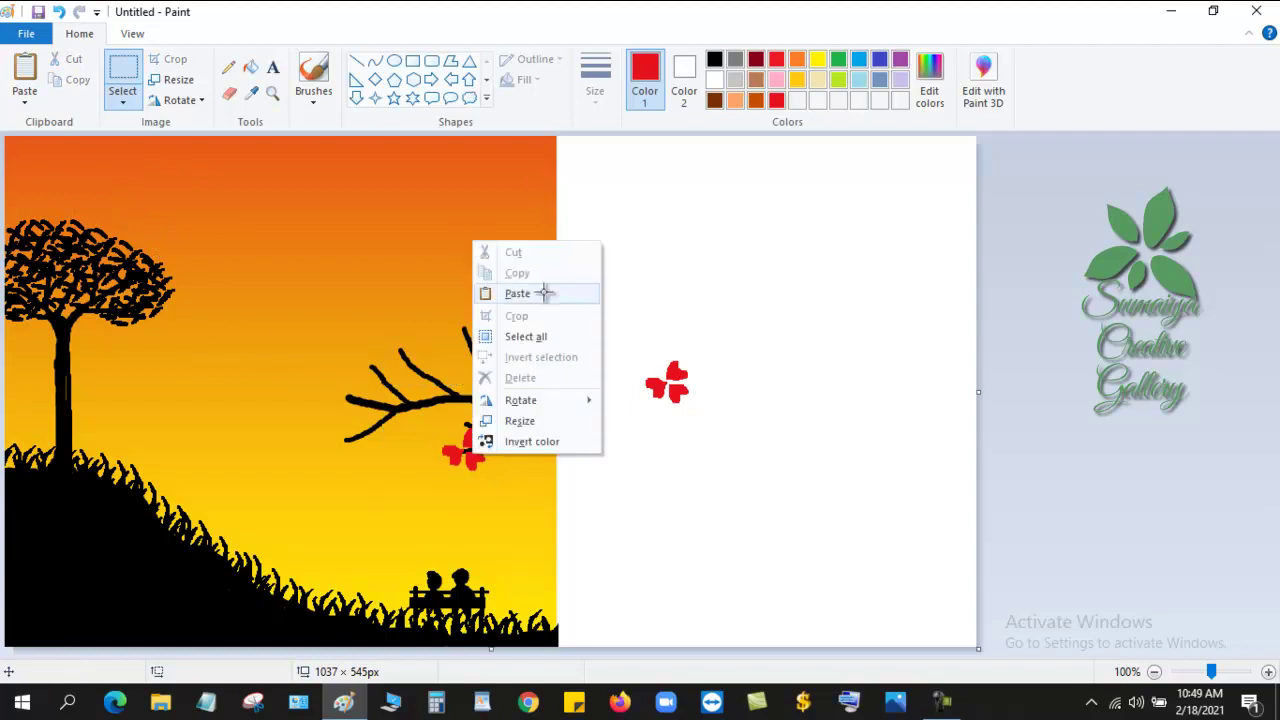
left_click(540, 289)
mouse_move(86, 198)
left_mouse_down()
mouse_move(452, 432)
mouse_move(332, 383)
left_mouse_up()
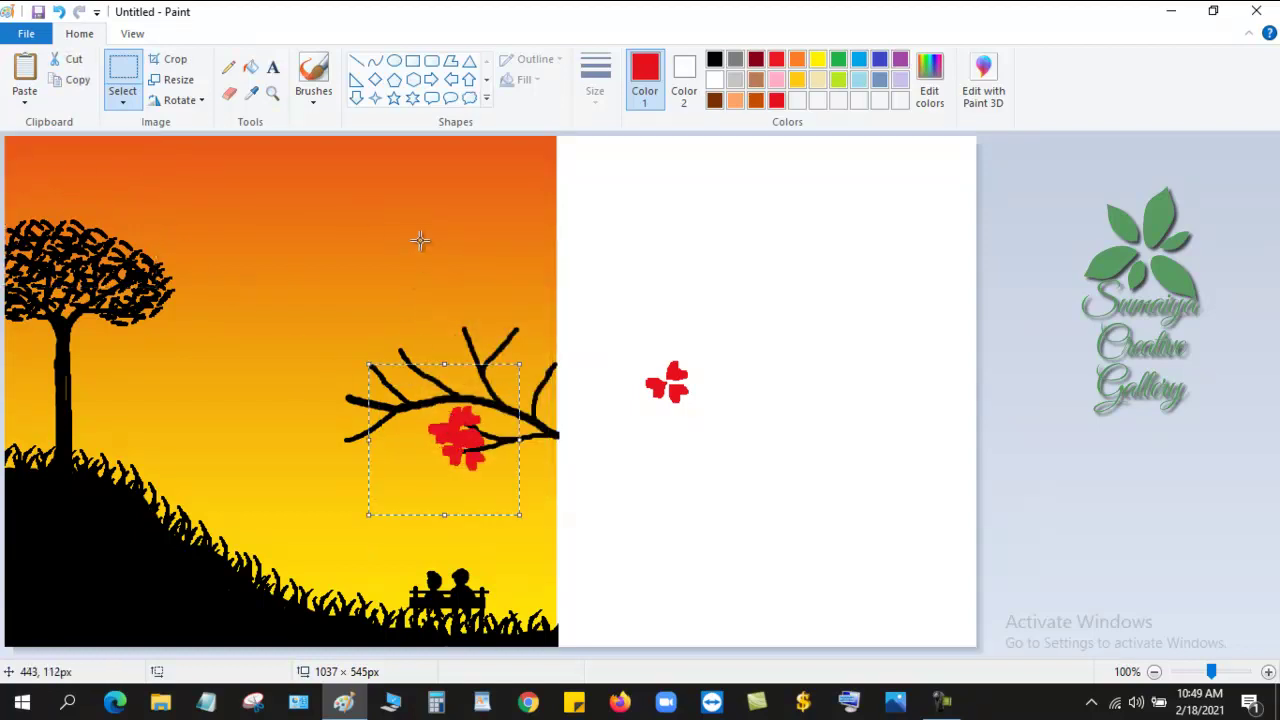
key("ctrl+v")
left_click_drag(86, 198, 508, 364)
right_click(278, 222)
left_click(322, 275)
left_click_drag(80, 200, 510, 330)
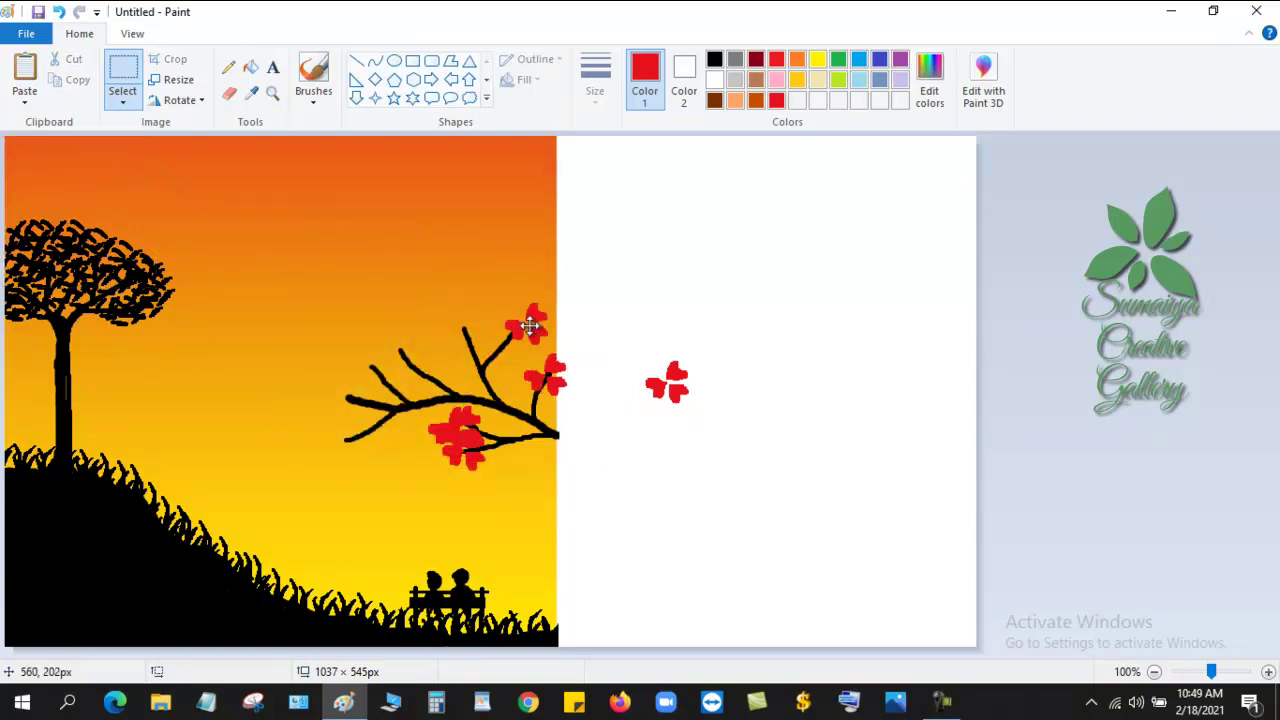
right_click(254, 218)
left_click(300, 266)
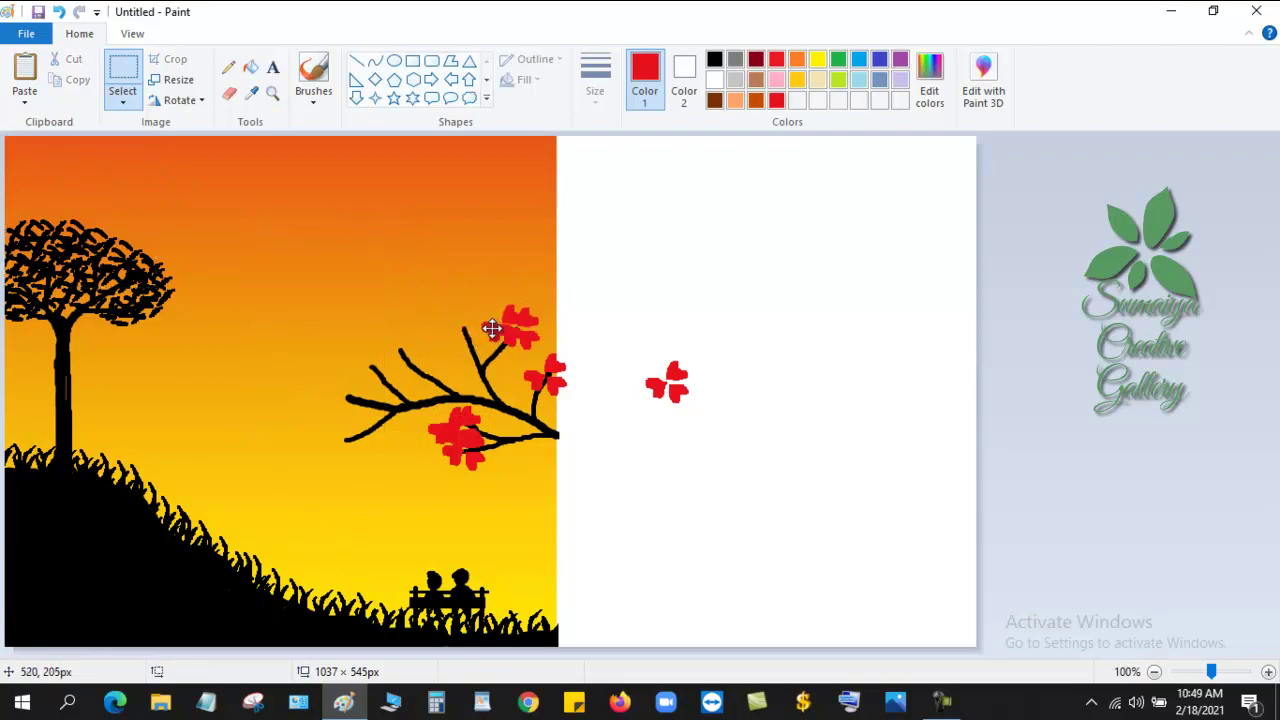
right_click(210, 213)
left_click(256, 265)
left_click_drag(81, 205, 466, 334)
Step: Paste more red flowers along the left part of the branch
key("ctrl+v")
left_click_drag(150, 212, 464, 364)
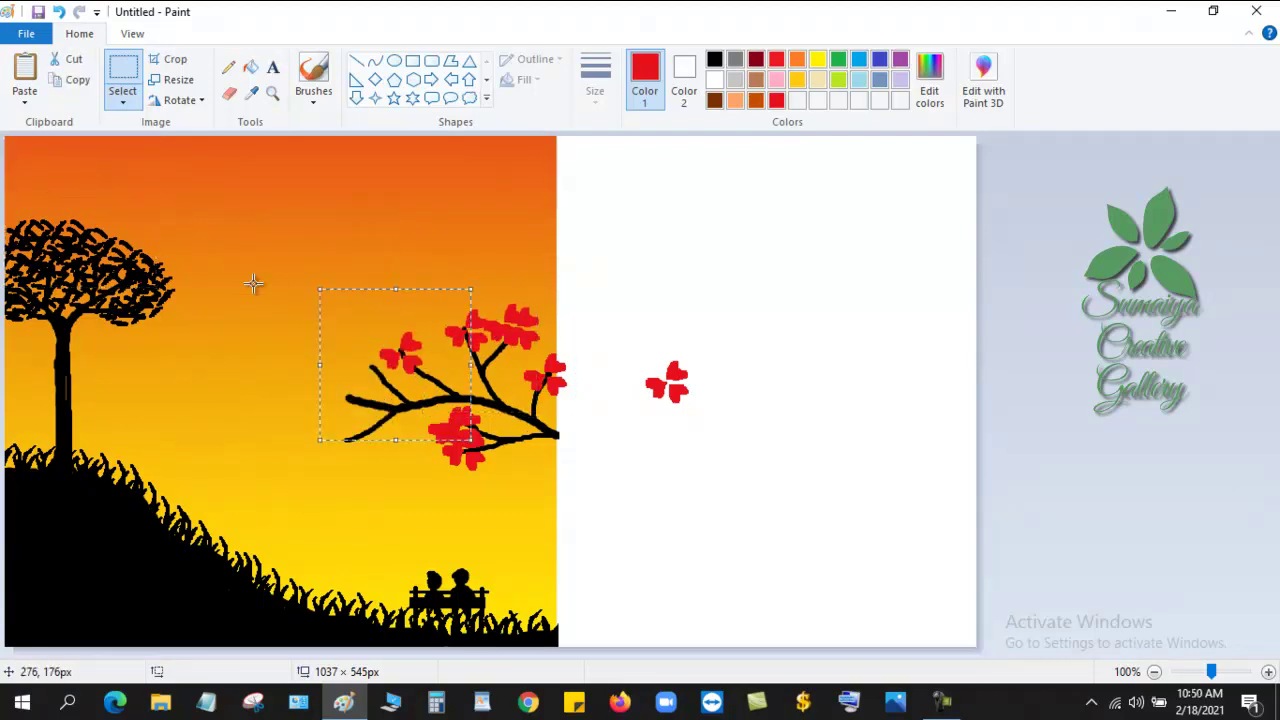
right_click(226, 226)
left_click(272, 279)
left_click_drag(83, 202, 375, 366)
right_click(234, 194)
left_click(280, 251)
right_click(216, 222)
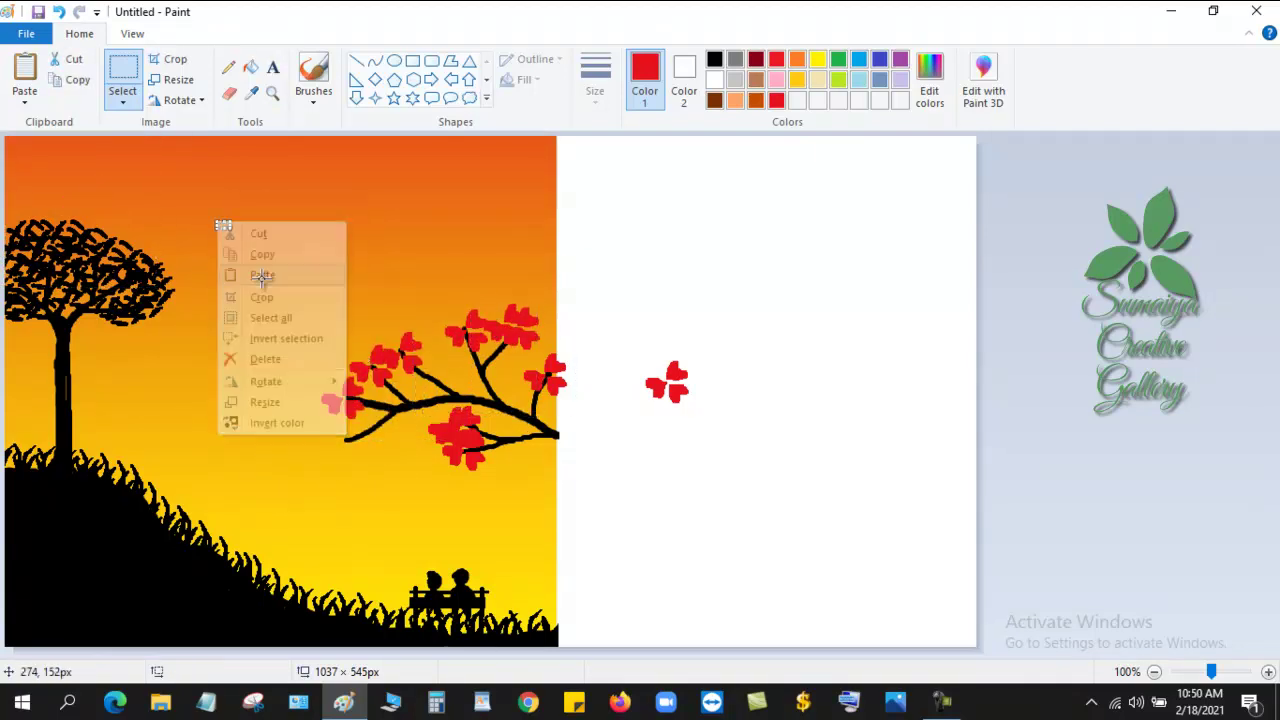
left_click(262, 279)
left_click_drag(82, 204, 331, 443)
right_click(157, 166)
left_click(206, 220)
left_click_drag(82, 204, 362, 420)
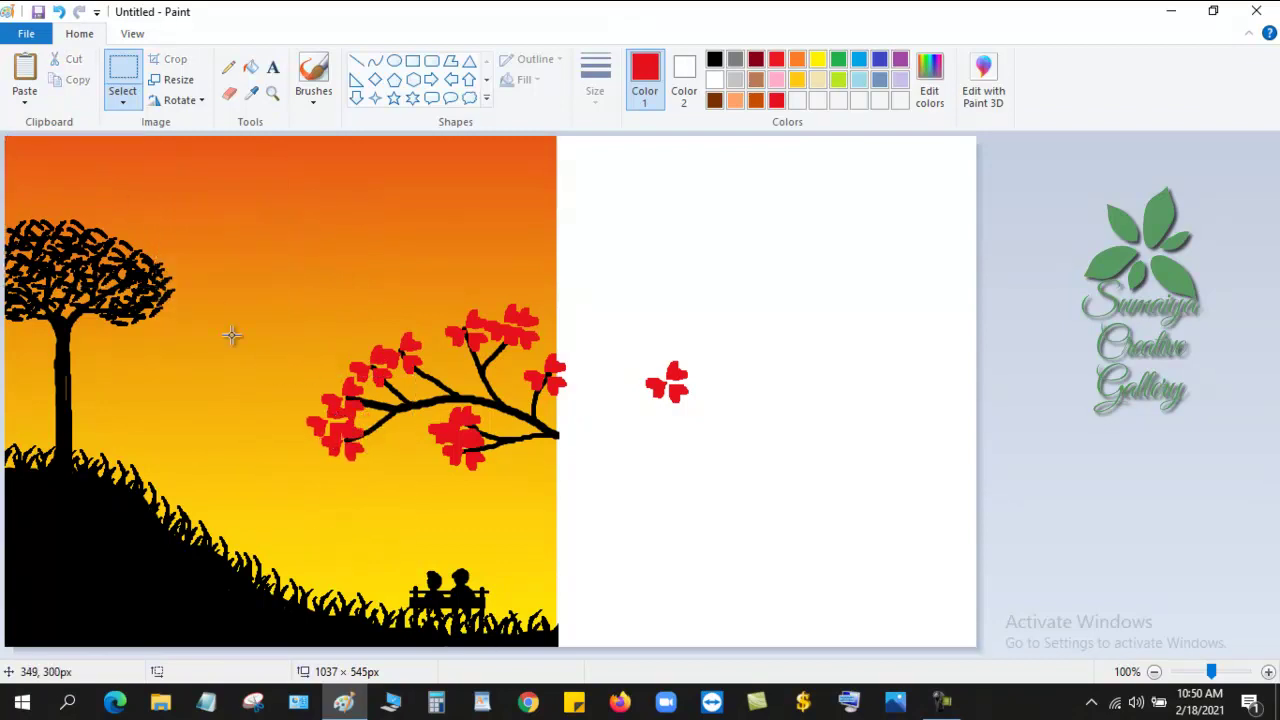
right_click(232, 232)
left_click(280, 285)
left_click_drag(82, 204, 361, 452)
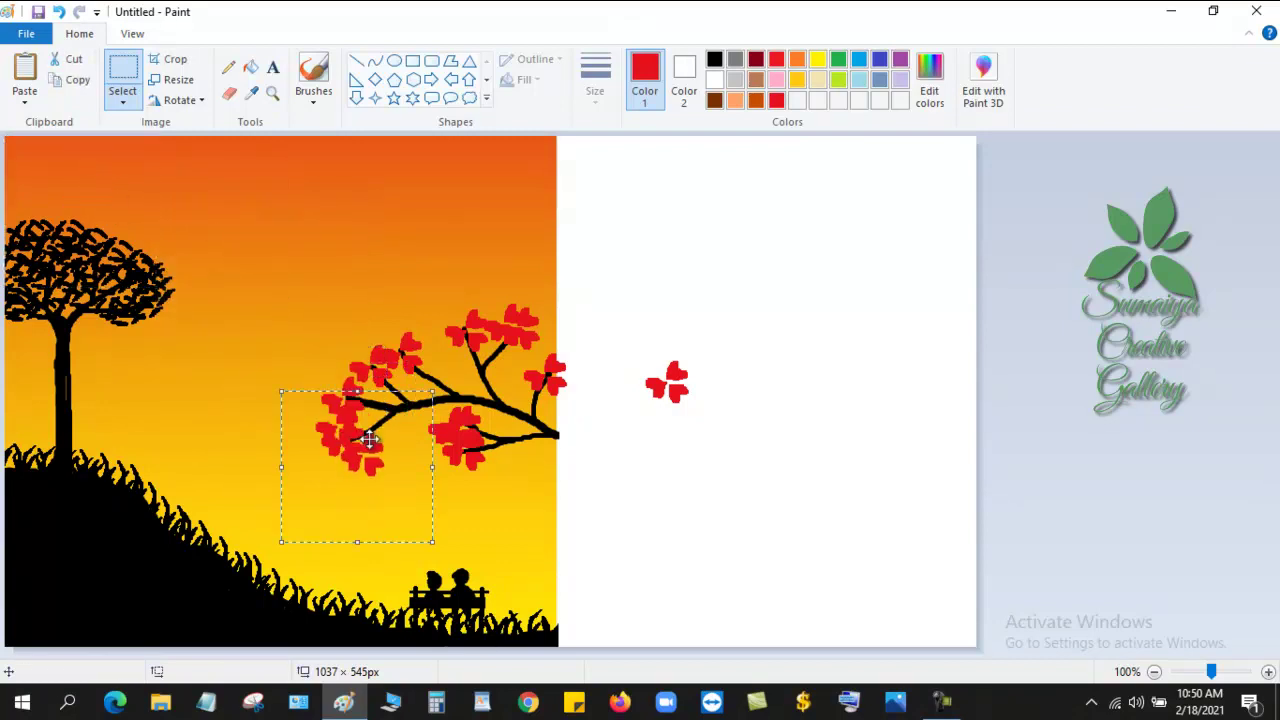
Step: Add further flower copies to the lower left branch, upper twigs and branch middle
right_click(240, 335)
left_click(286, 271)
left_click_drag(82, 204, 338, 386)
key("ctrl+v")
left_click_drag(82, 204, 353, 457)
right_click(178, 191)
left_click(223, 243)
left_click_drag(82, 204, 368, 349)
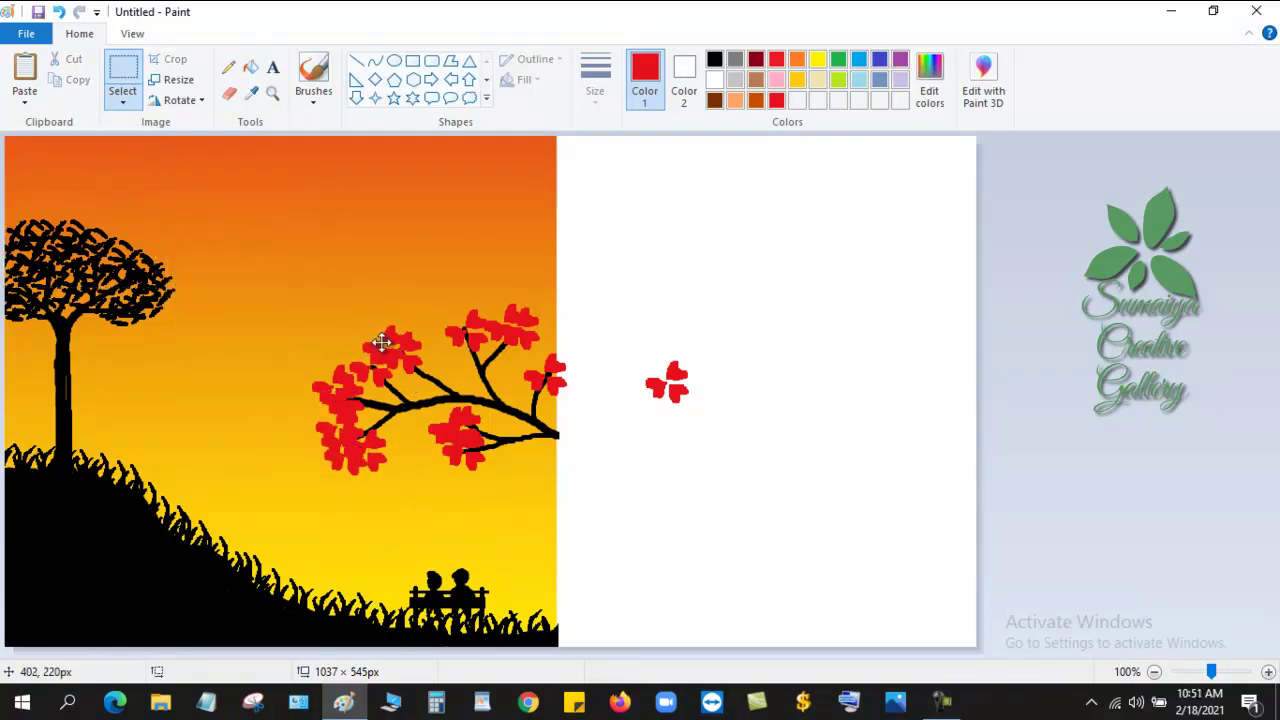
right_click(186, 191)
left_click(231, 243)
left_click_drag(85, 195, 475, 307)
right_click(246, 193)
left_click(291, 245)
left_click_drag(86, 200, 360, 350)
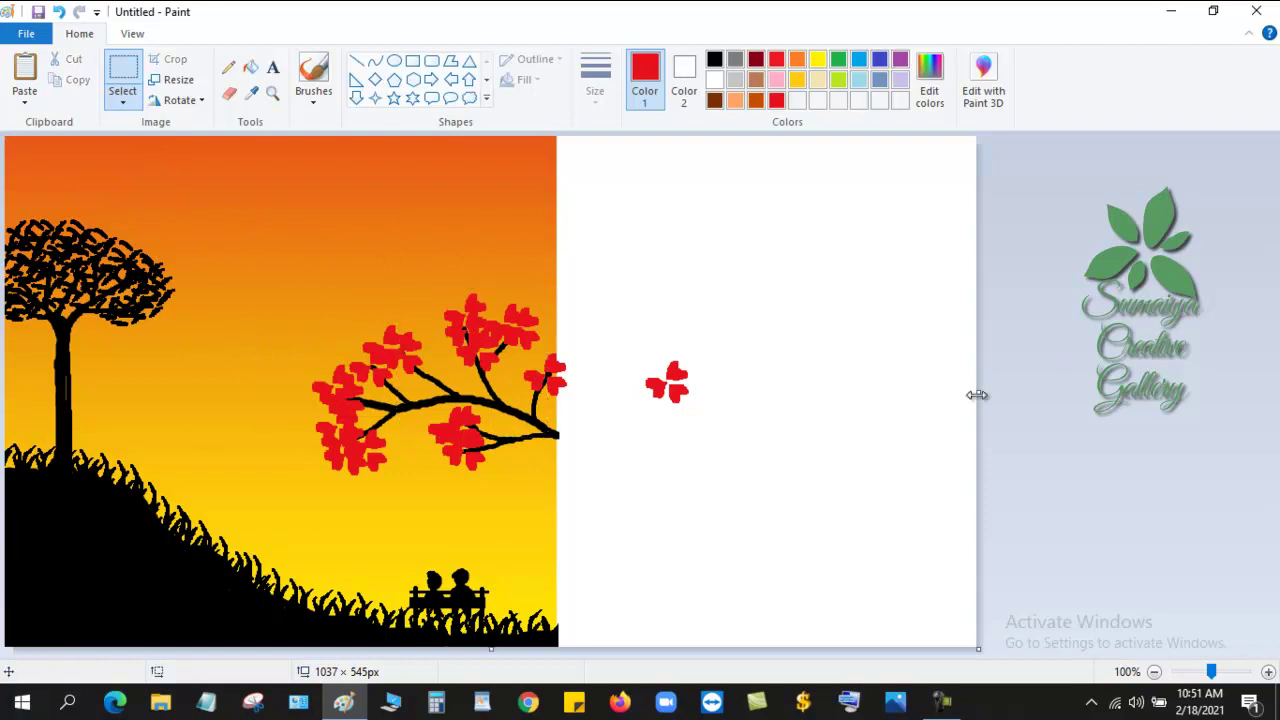
Step: Resize the canvas to leave a white work area to the right of the painting
mouse_move(977, 395)
left_mouse_down()
mouse_move(585, 420)
mouse_move(560, 445)
left_mouse_up()
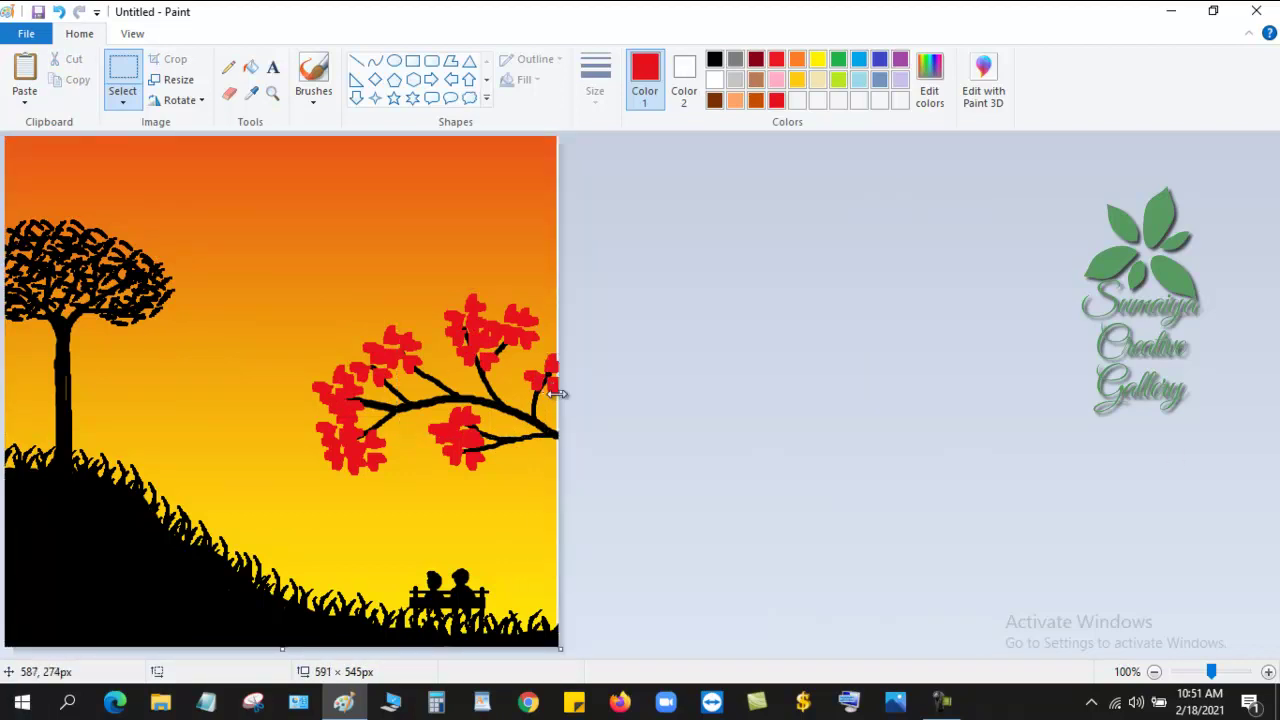
left_click_drag(557, 393, 554, 393)
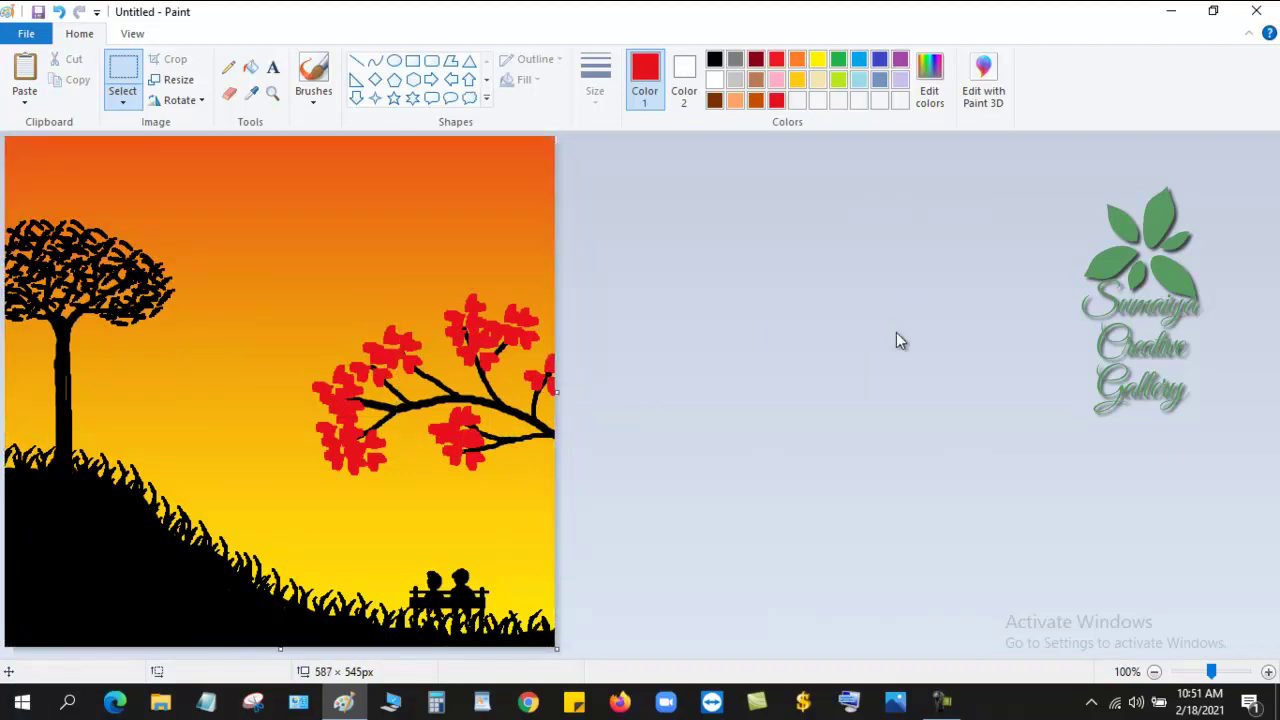
key("ctrl+z")
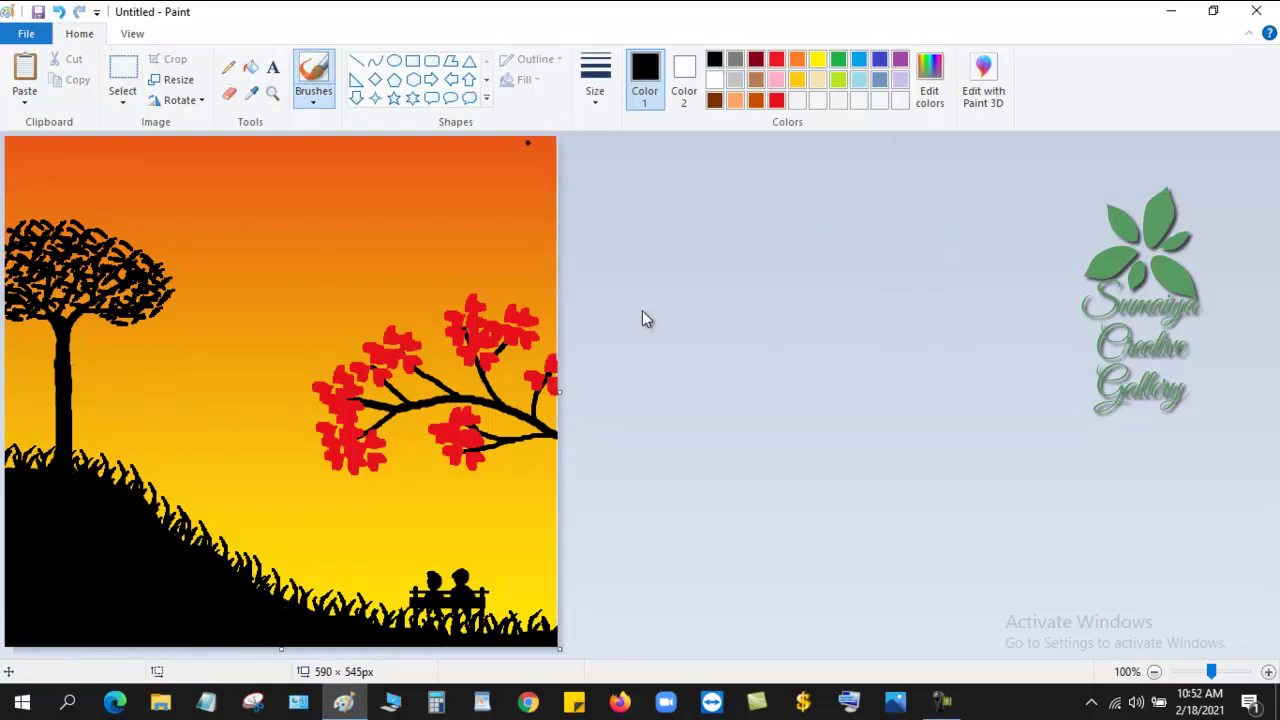
left_click_drag(558, 392, 872, 405)
Step: Draw a solid black circle on the work area and move it into the sky above the hill
left_click(394, 62)
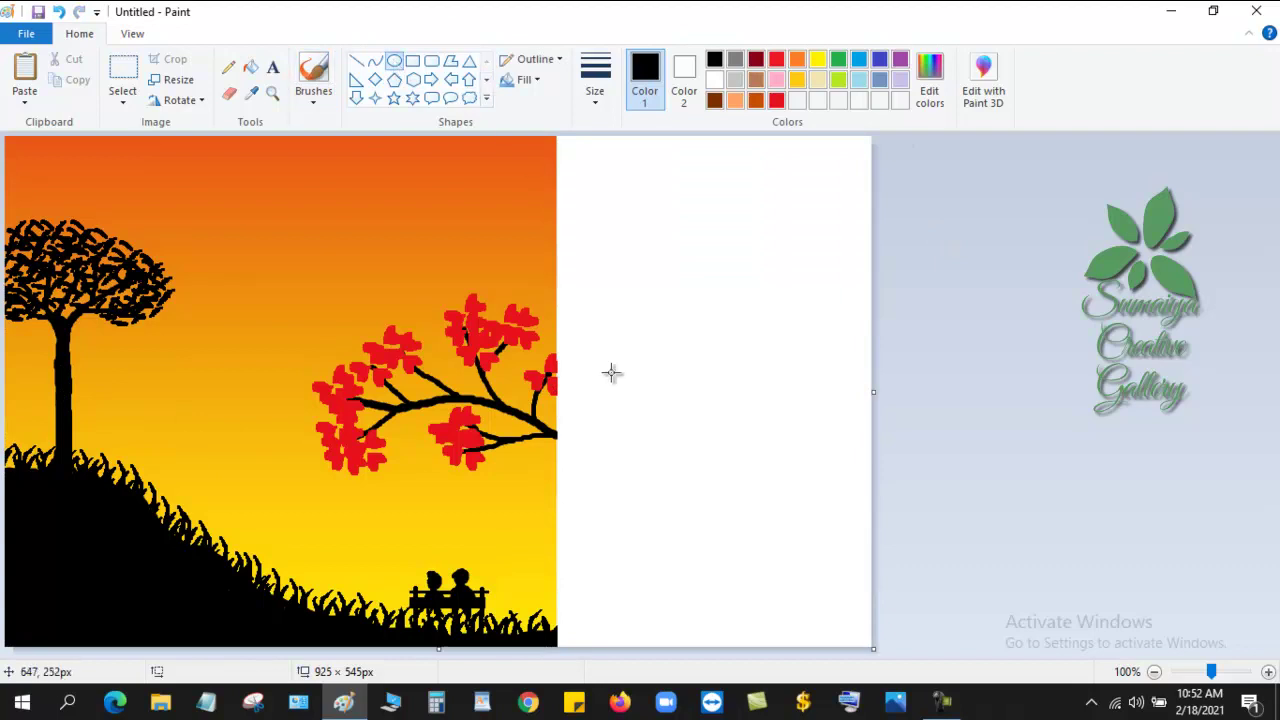
left_click_drag(640, 348, 728, 434)
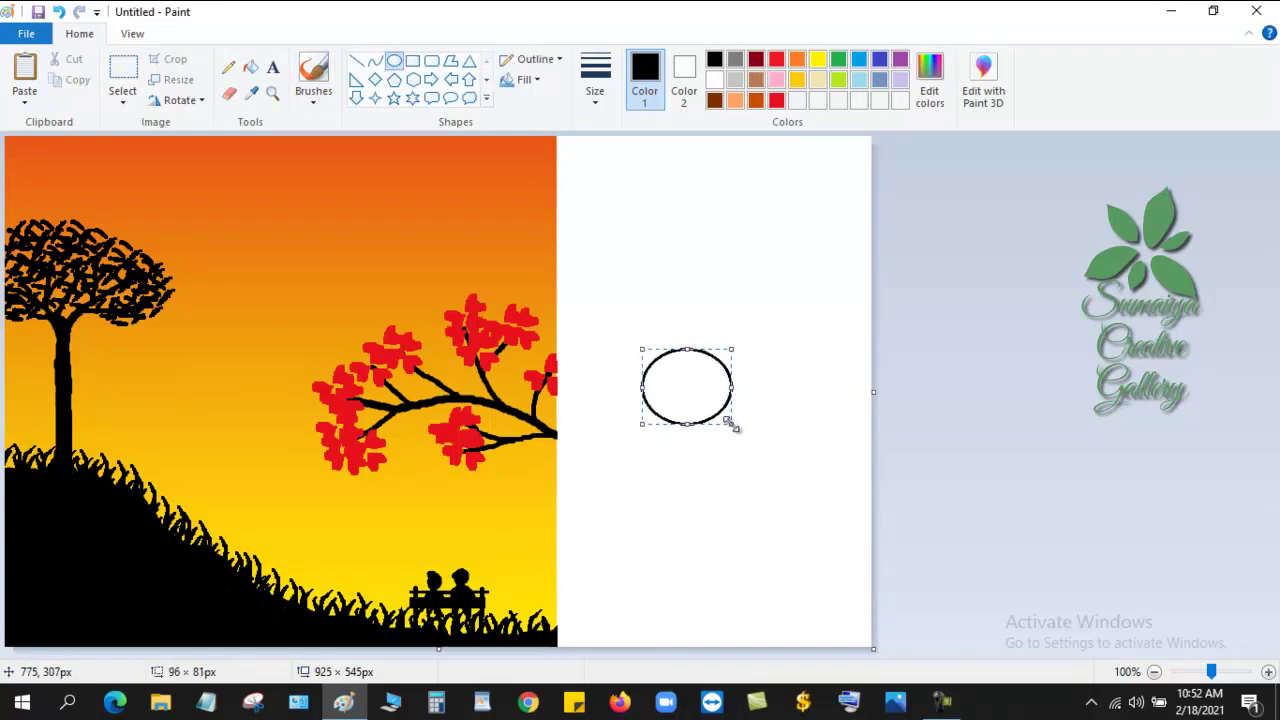
left_click(250, 67)
left_click(683, 389)
left_click(123, 75)
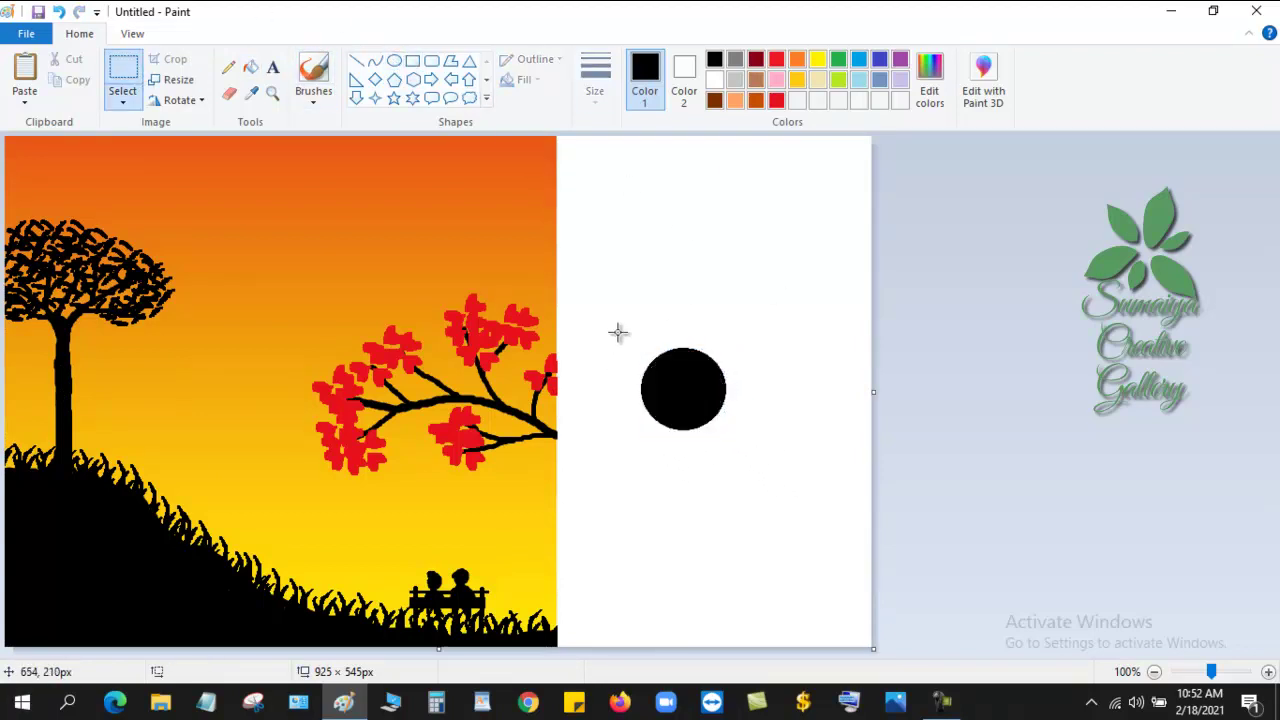
left_click_drag(617, 331, 793, 477)
mouse_move(695, 385)
left_mouse_down()
mouse_move(286, 487)
mouse_move(261, 484)
mouse_move(270, 439)
mouse_move(278, 485)
left_mouse_up()
Step: Fill the sun circle yellow after trying red and white
left_click(250, 67)
left_click(265, 460)
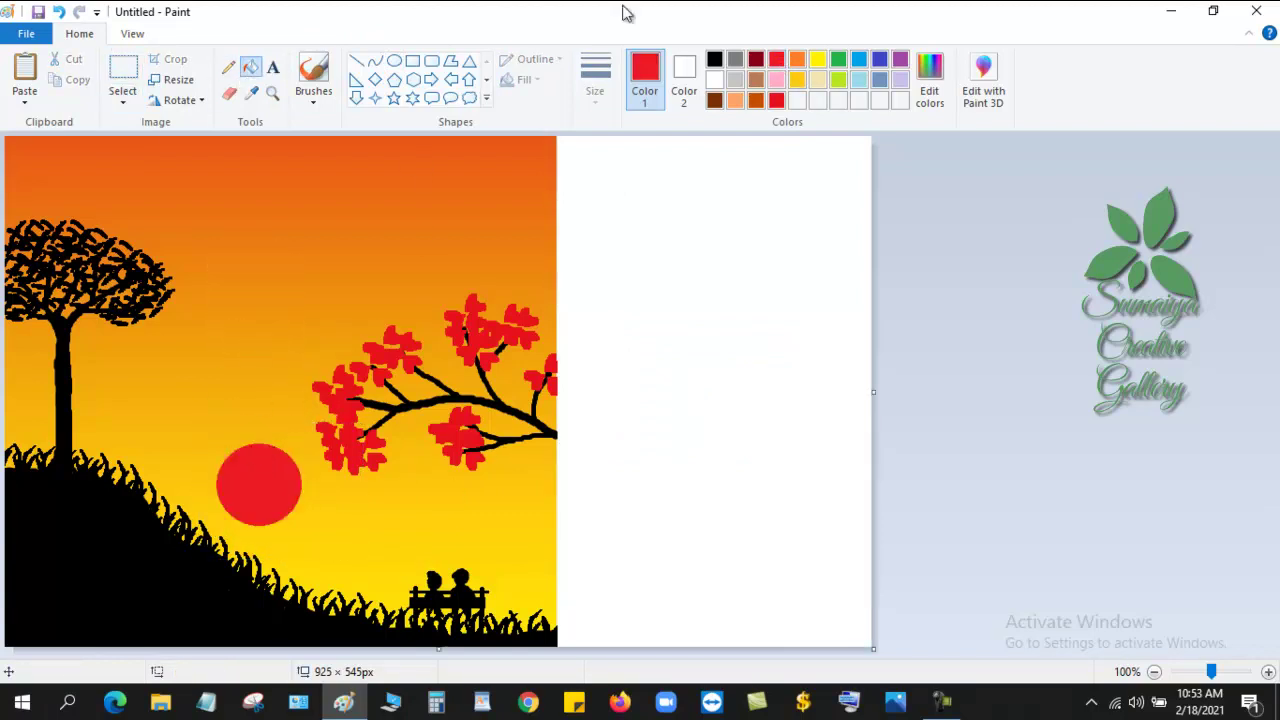
left_click(714, 80)
left_click(257, 492)
left_click(283, 484)
left_click(816, 61)
left_click(253, 490)
left_click(312, 75)
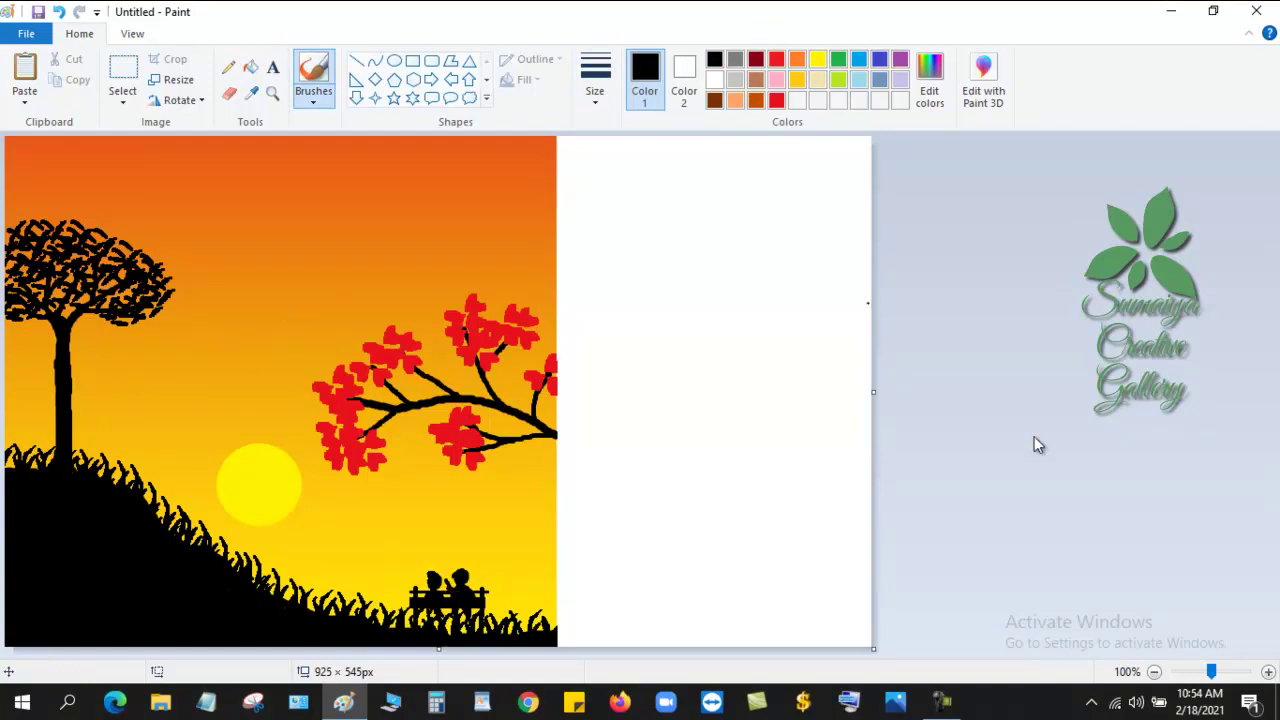
Step: Undo the resize so the canvas shrinks back to 586 × 545px
key("ctrl+z")
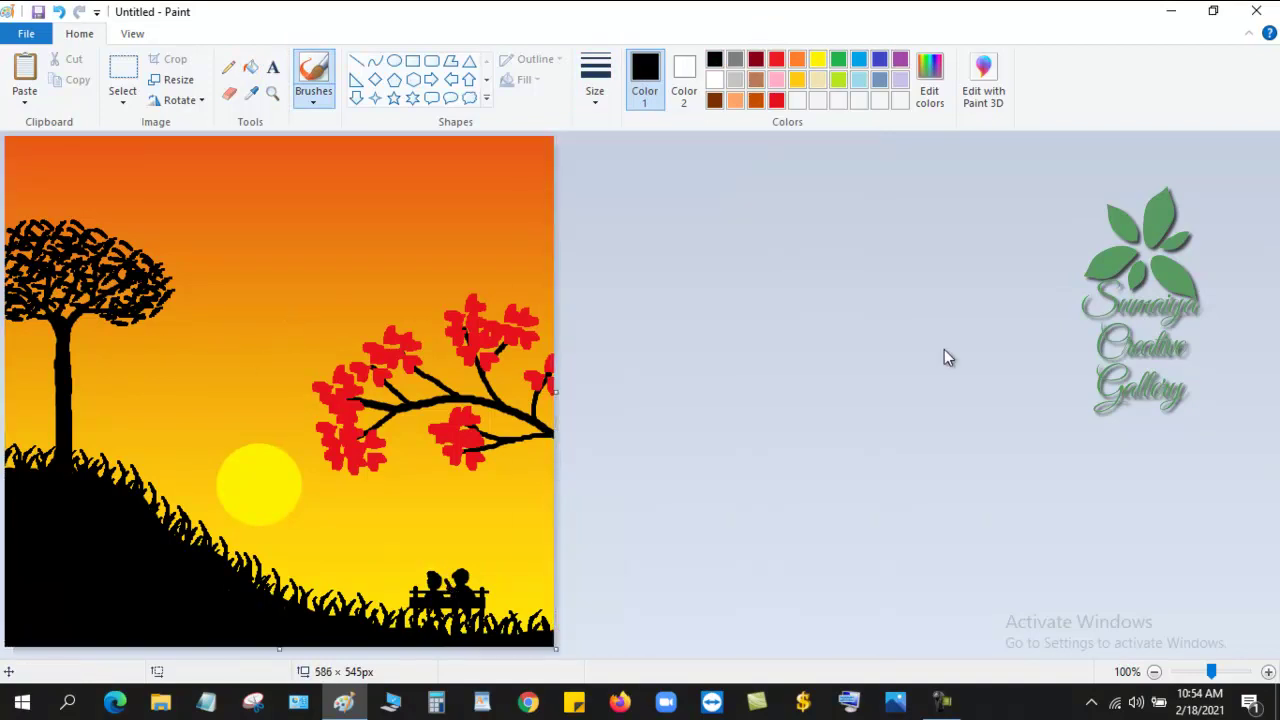